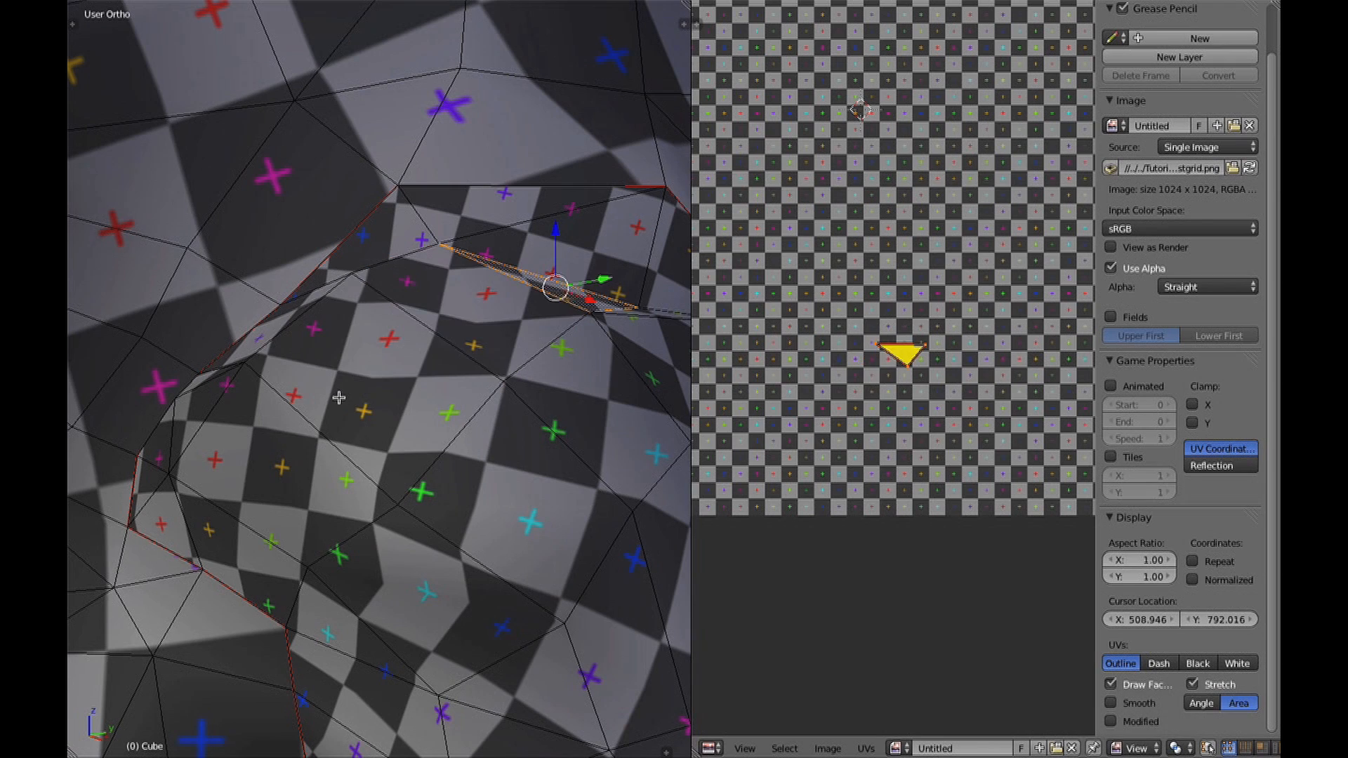
{"action": "key", "text": "a"}
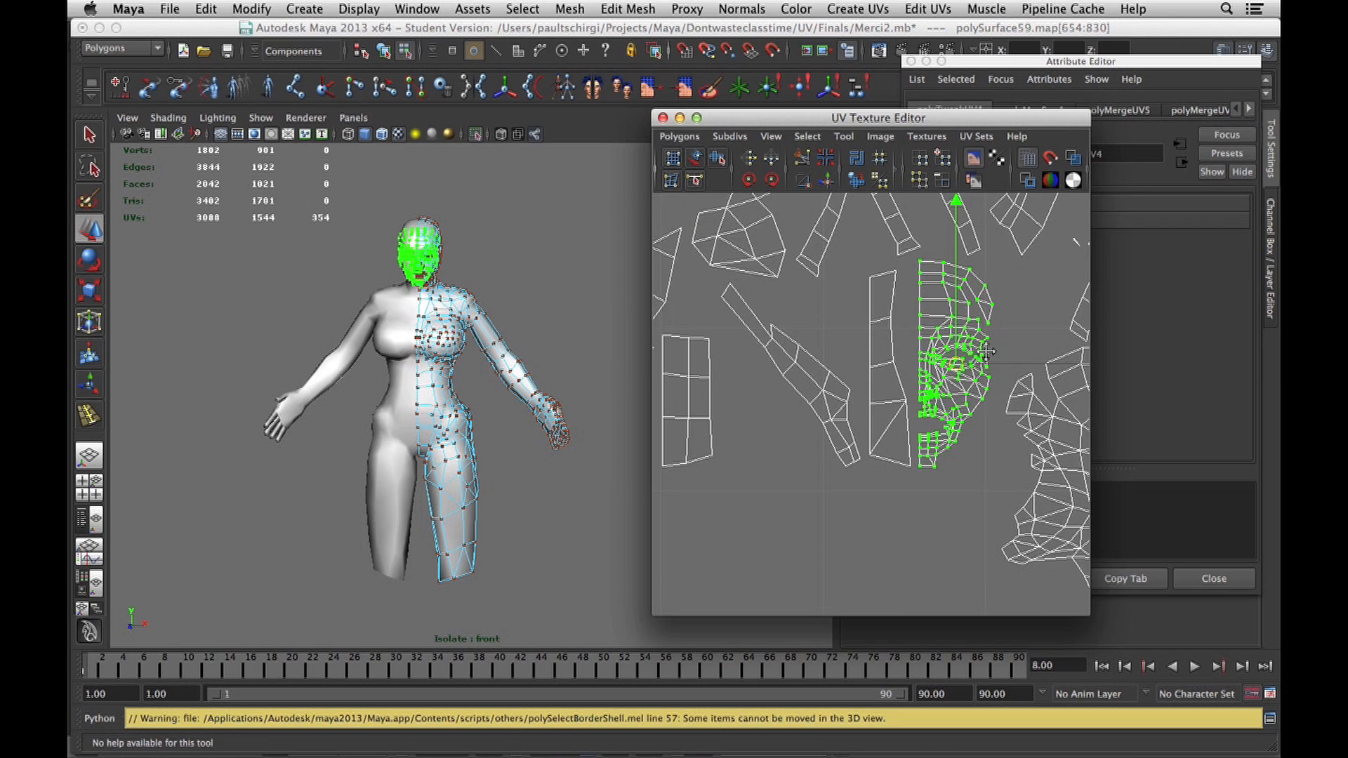
Clear the face selection on the checker-textured mesh.
{"action": "scroll", "coordinate": [987, 352], "scroll_direction": "down", "scroll_amount": 6}
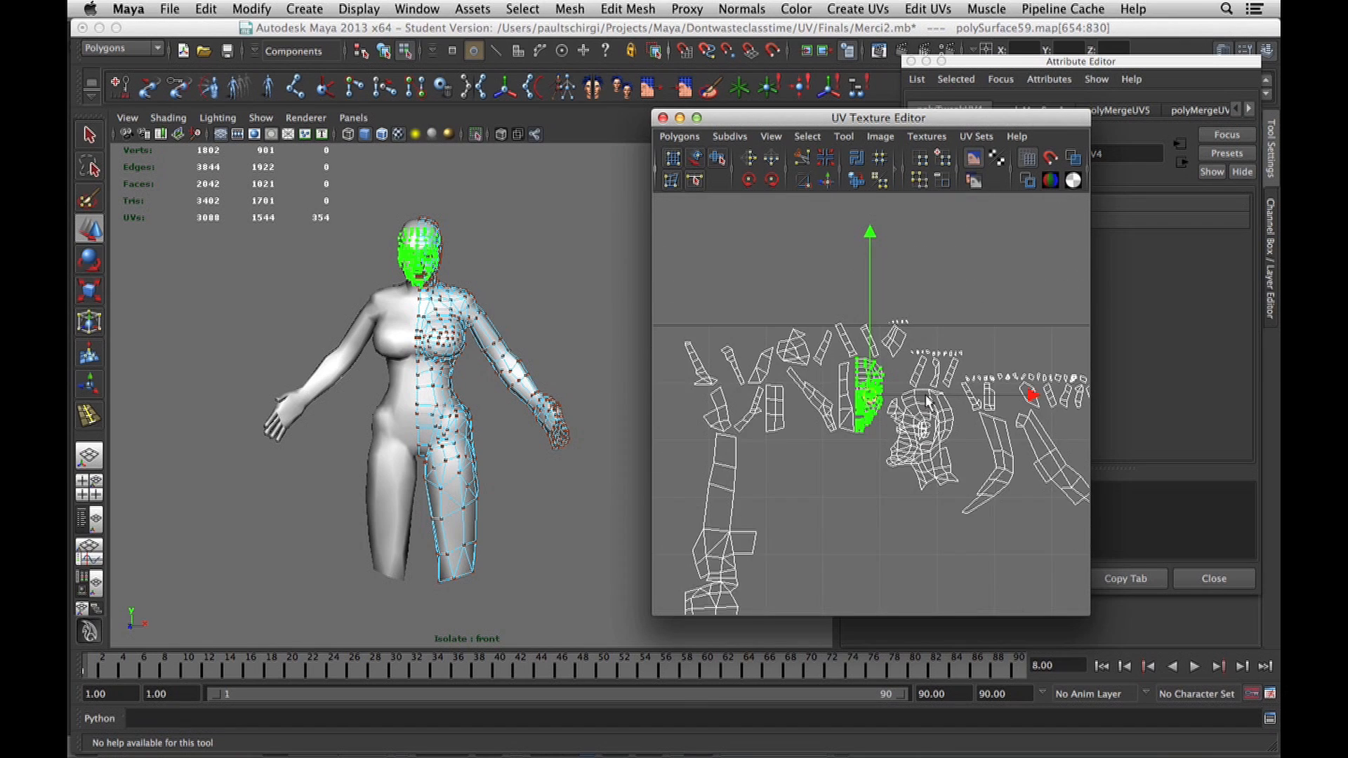
Switch to Maya and reposition the selected face UV shell in the UV Texture Editor.
{"action": "middle_click_drag", "start_coordinate": [918, 379], "coordinate": [822, 355], "text": "alt"}
{"action": "scroll", "coordinate": [843, 379], "scroll_direction": "down", "scroll_amount": 3}
{"action": "middle_click_drag", "start_coordinate": [871, 397], "coordinate": [757, 363], "text": "alt"}
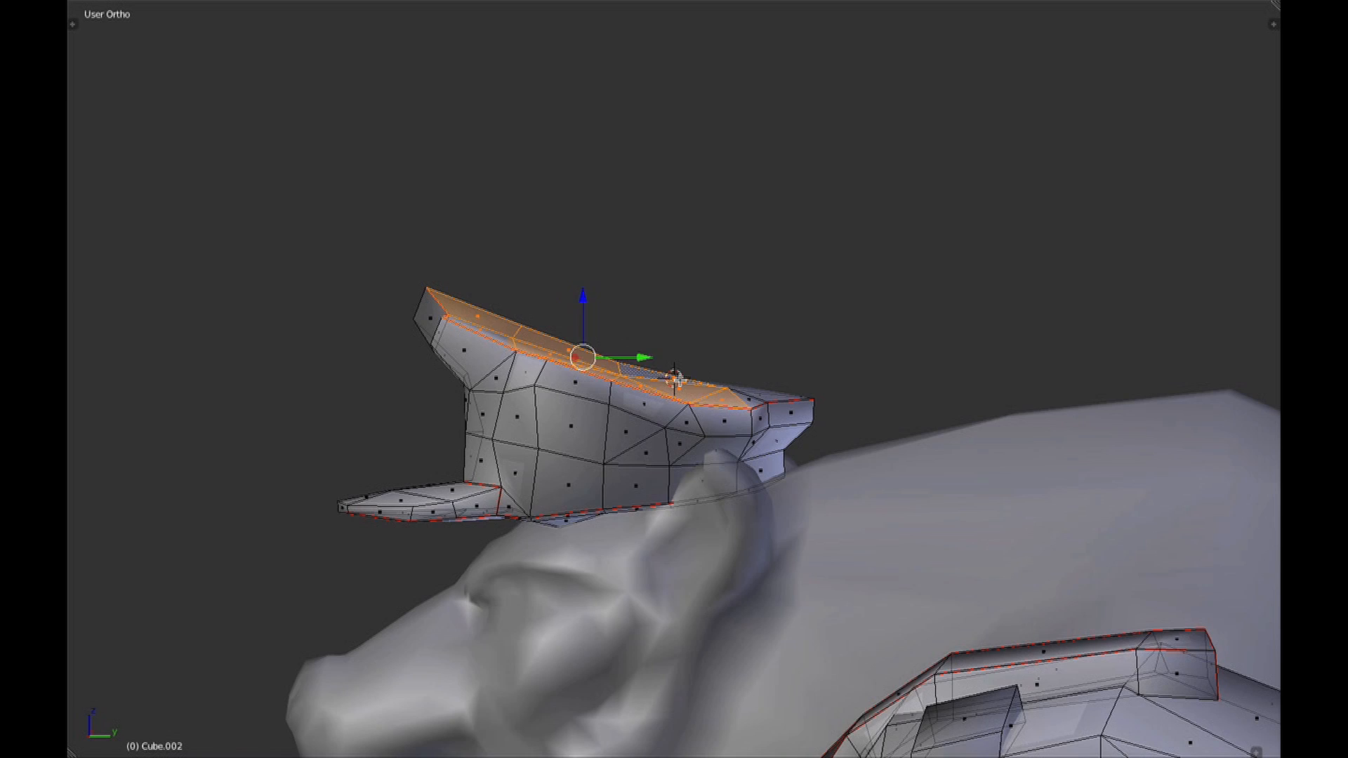
In Blender, change the transform orientation and flatten the cap's selected top faces along the tilted Z axis.
{"action": "key", "text": "alt+space"}
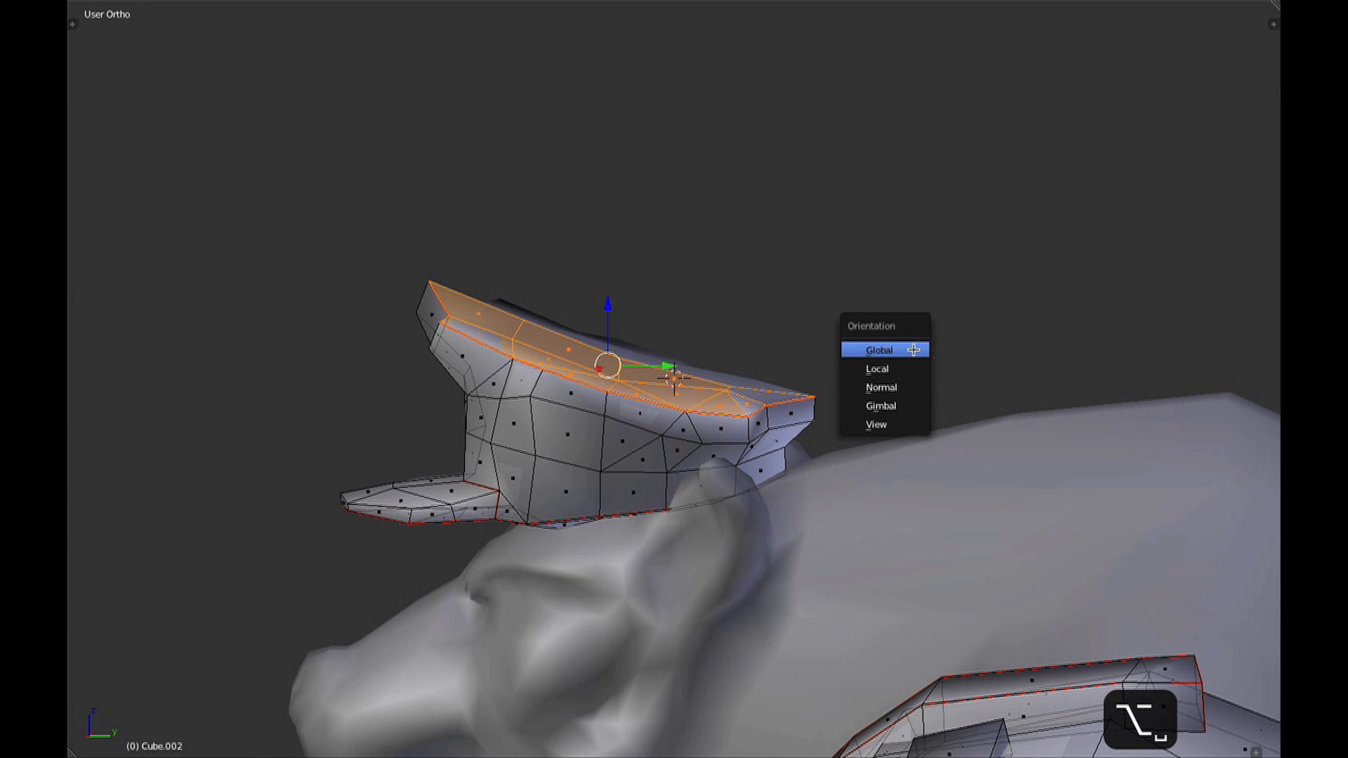
{"action": "left_click", "coordinate": [909, 375]}
{"action": "middle_click_drag", "start_coordinate": [879, 346], "coordinate": [911, 345]}
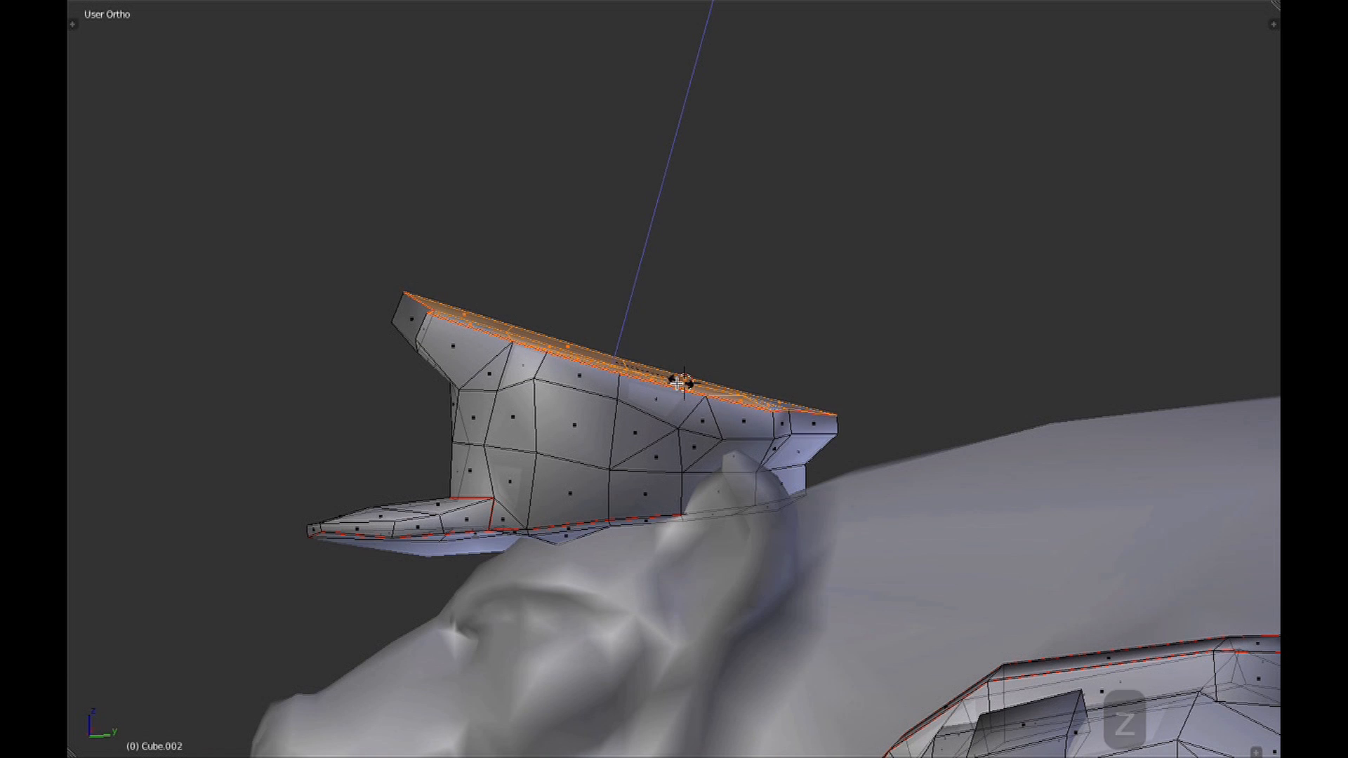
Enter Edit Mode on the wolf mesh and enable the Armature modifier's Edit Mode display and editing cage options.
{"action": "key", "text": "Tab"}
{"action": "middle_click_drag", "start_coordinate": [864, 361], "coordinate": [889, 330]}
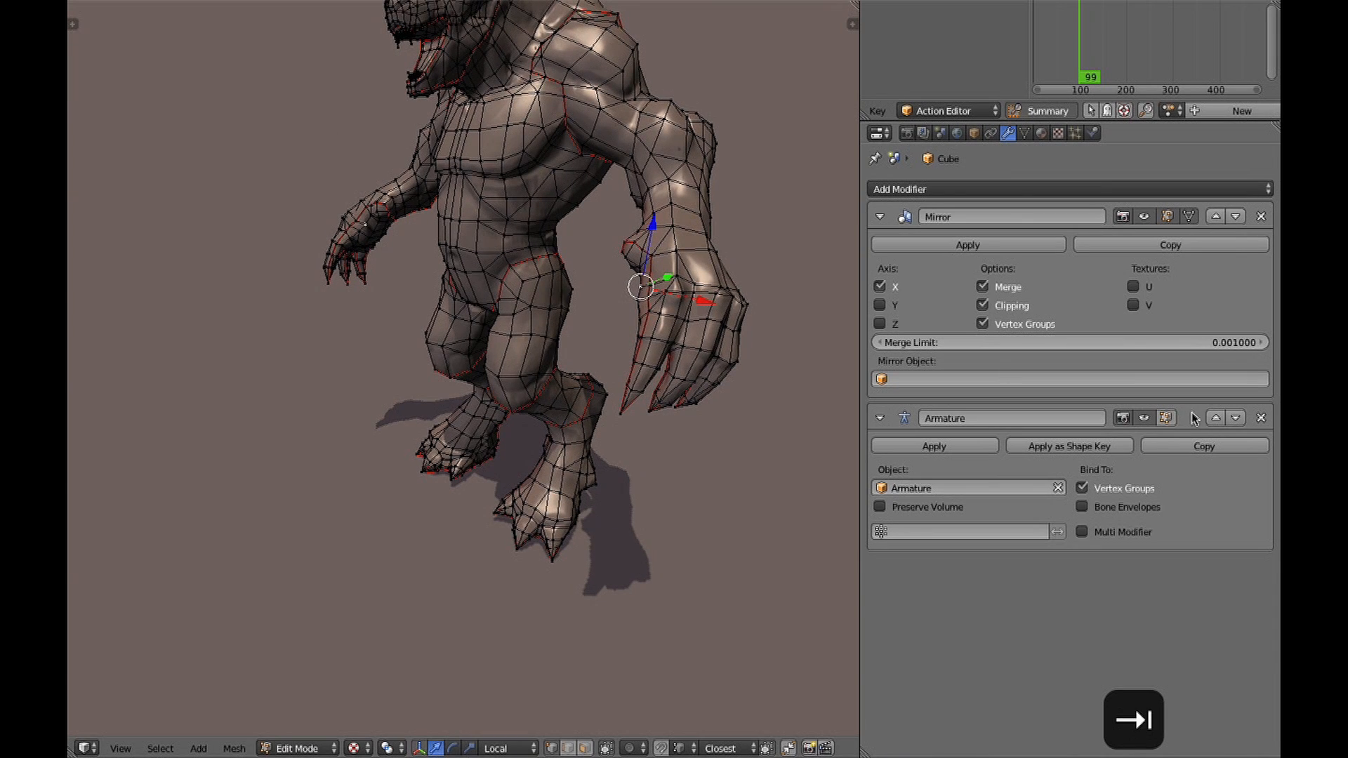
{"action": "left_click", "coordinate": [1169, 418]}
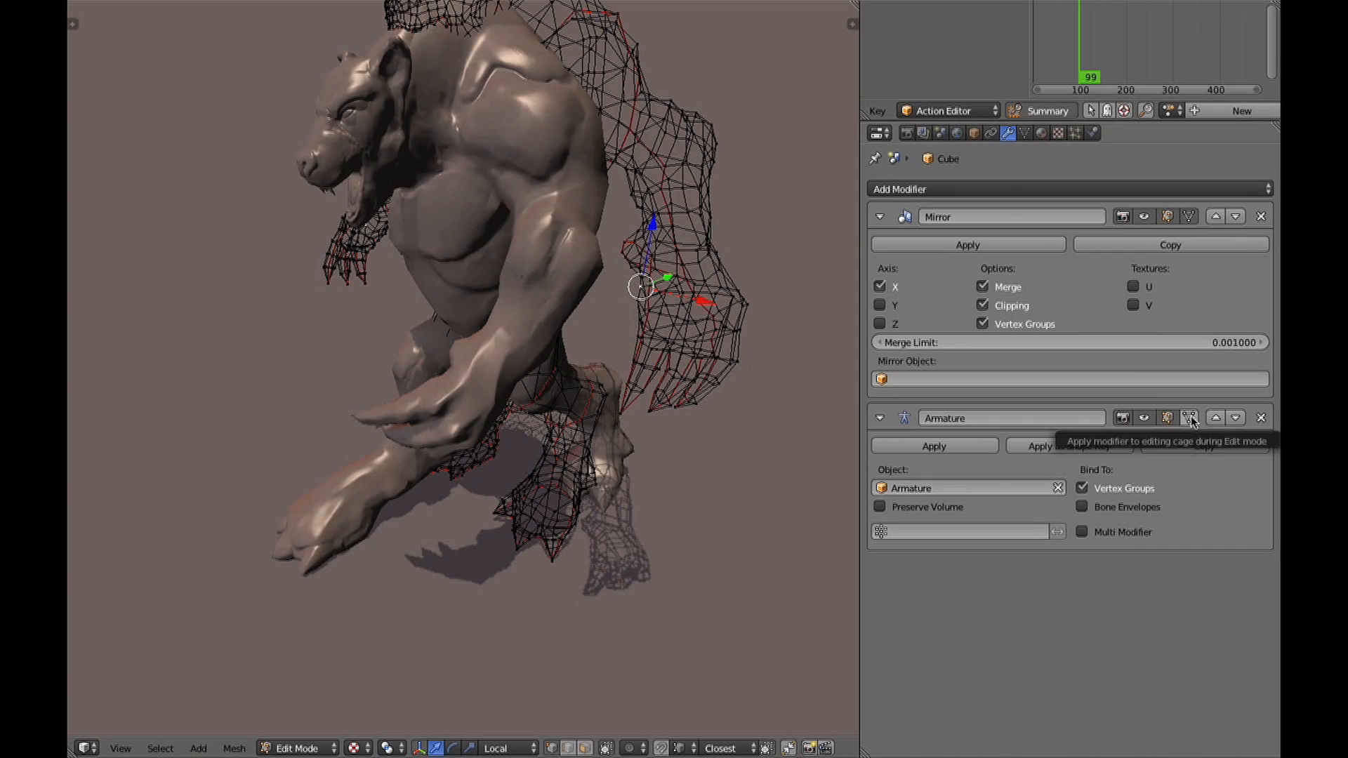
{"action": "left_click", "coordinate": [1193, 421]}
{"action": "middle_click_drag", "start_coordinate": [665, 328], "coordinate": [534, 330]}
{"action": "scroll", "coordinate": [587, 294], "scroll_direction": "up", "scroll_amount": 2}
{"action": "key", "text": "a"}
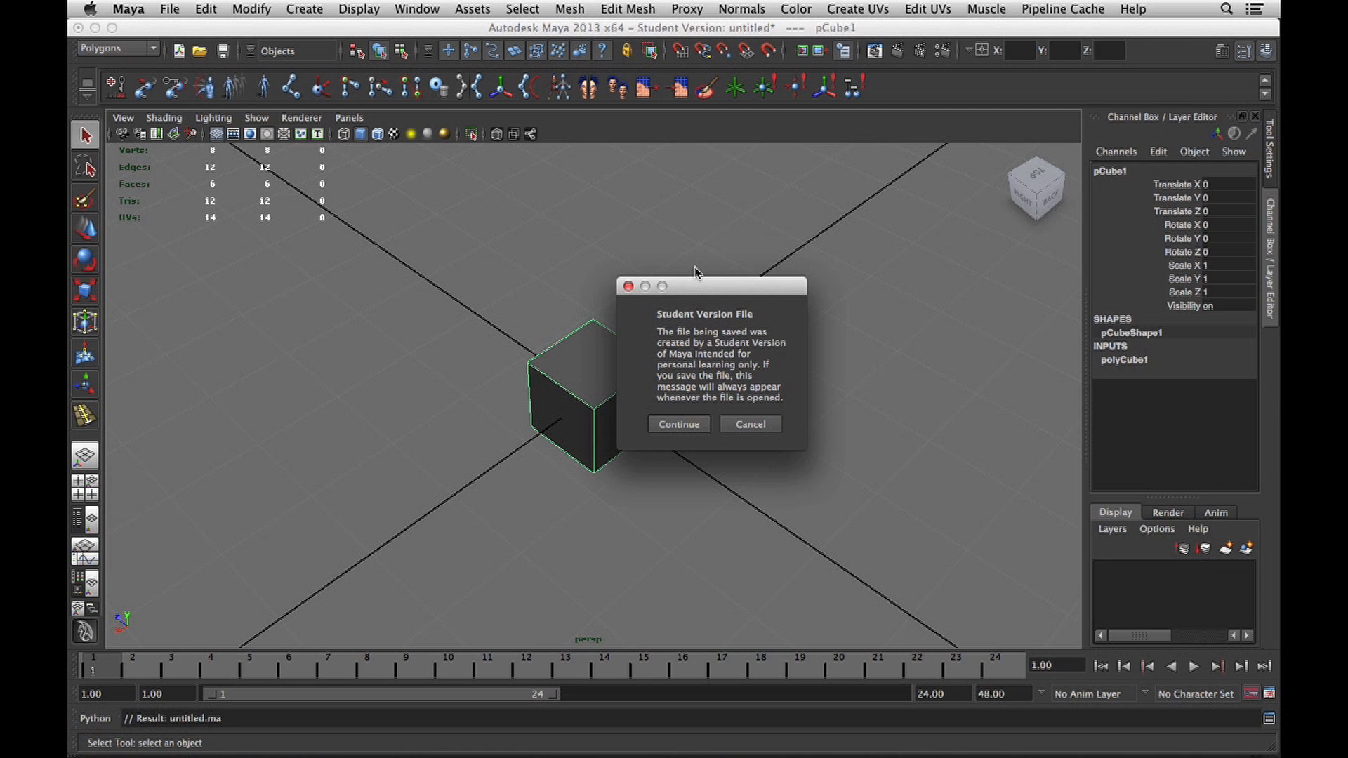
{"action": "mouse_move", "coordinate": [785, 723]}
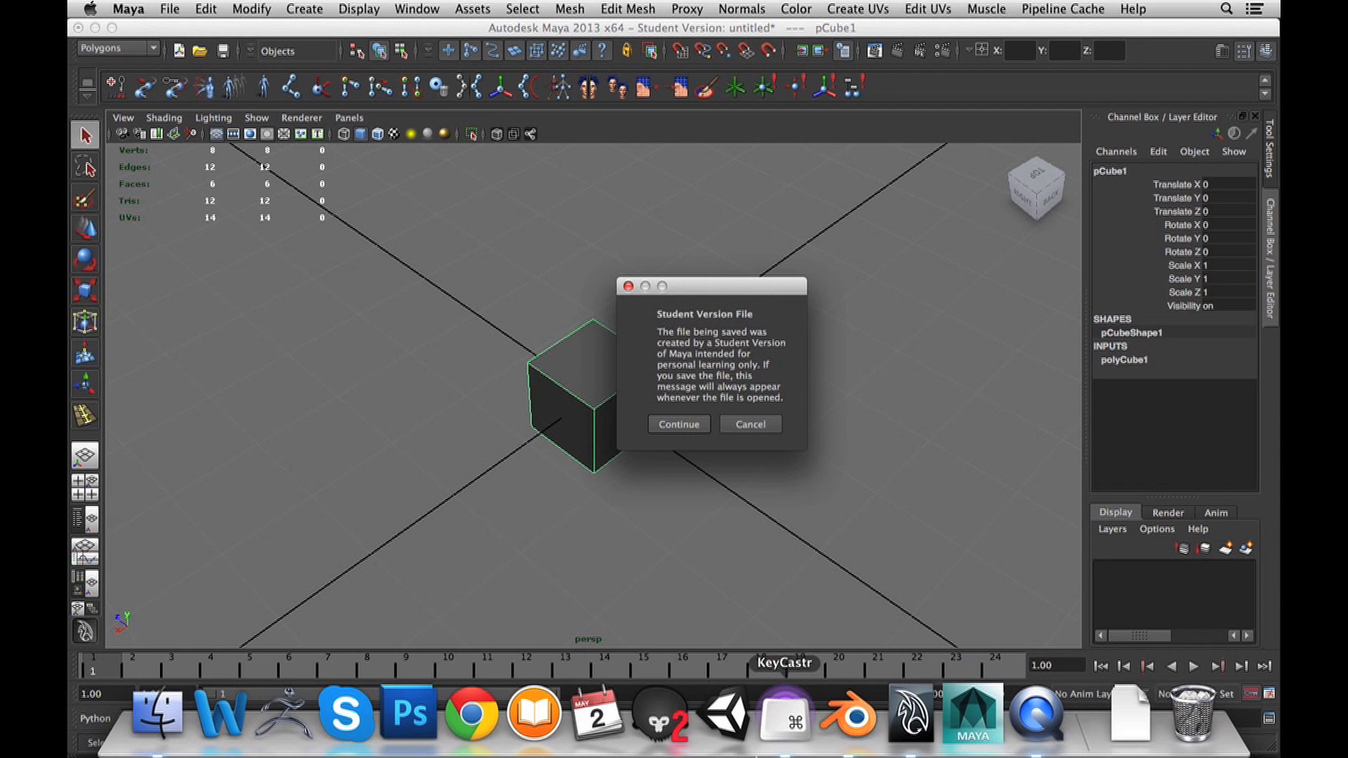
{"action": "right_click", "coordinate": [890, 705]}
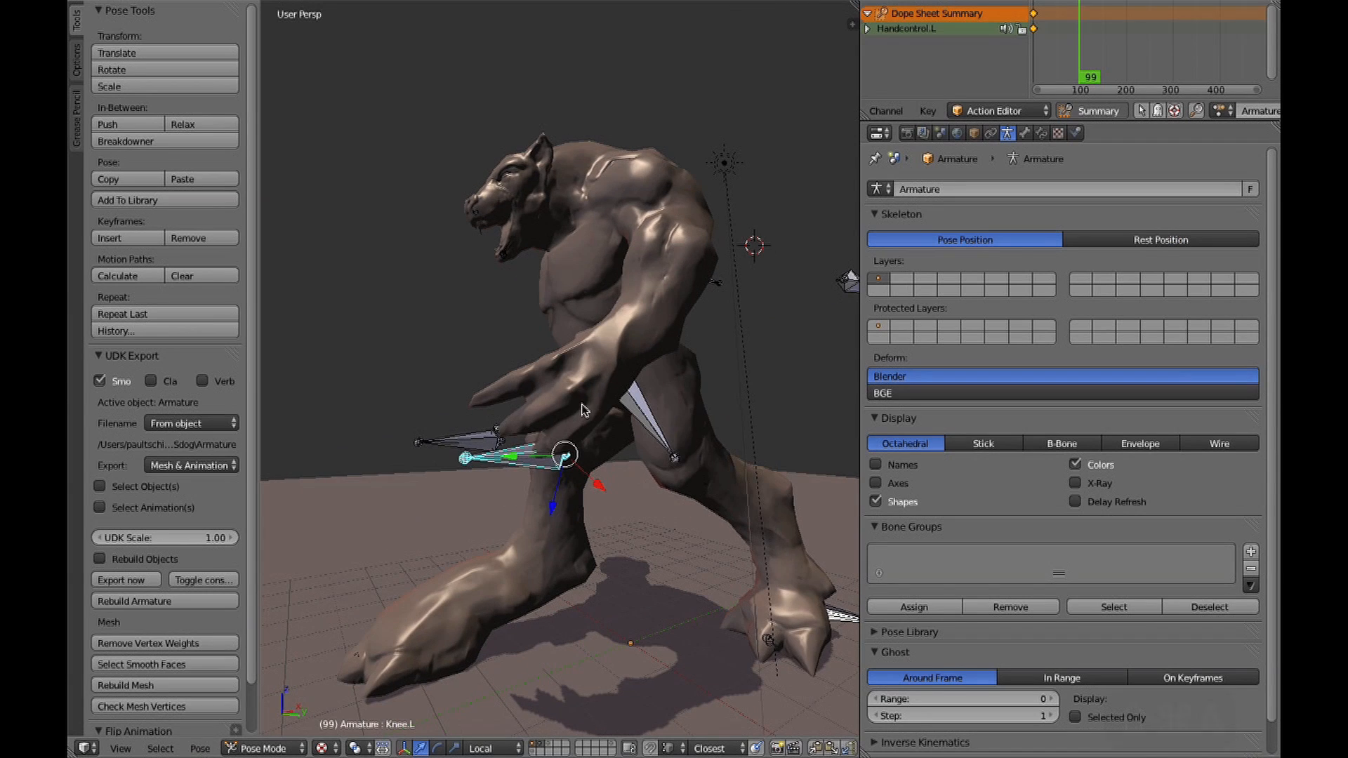
Rotate the wolf's left hand control bone freely and insert a keyframe at frame 99.
{"action": "right_click", "coordinate": [621, 400]}
{"action": "middle_click_drag", "start_coordinate": [621, 400], "coordinate": [748, 440]}
{"action": "key", "text": "r"}
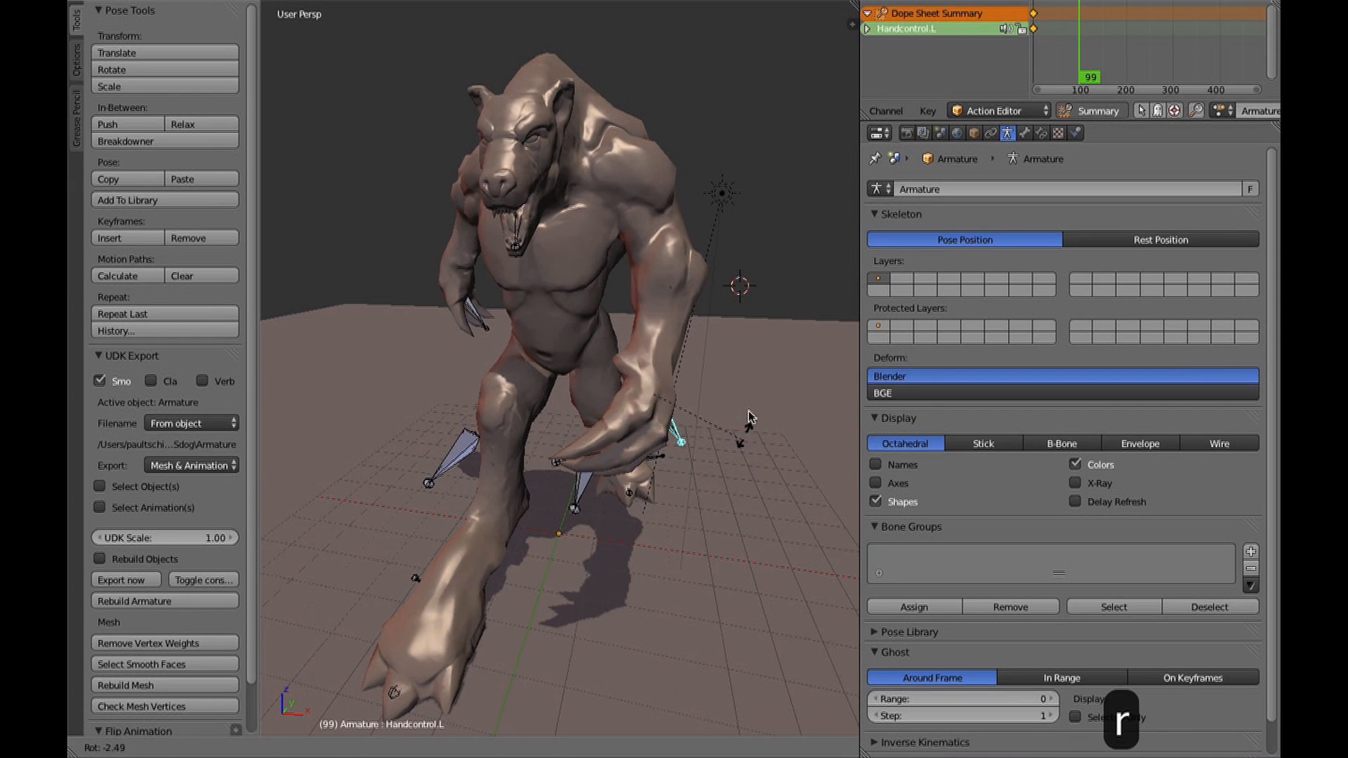
{"action": "key", "text": "r"}
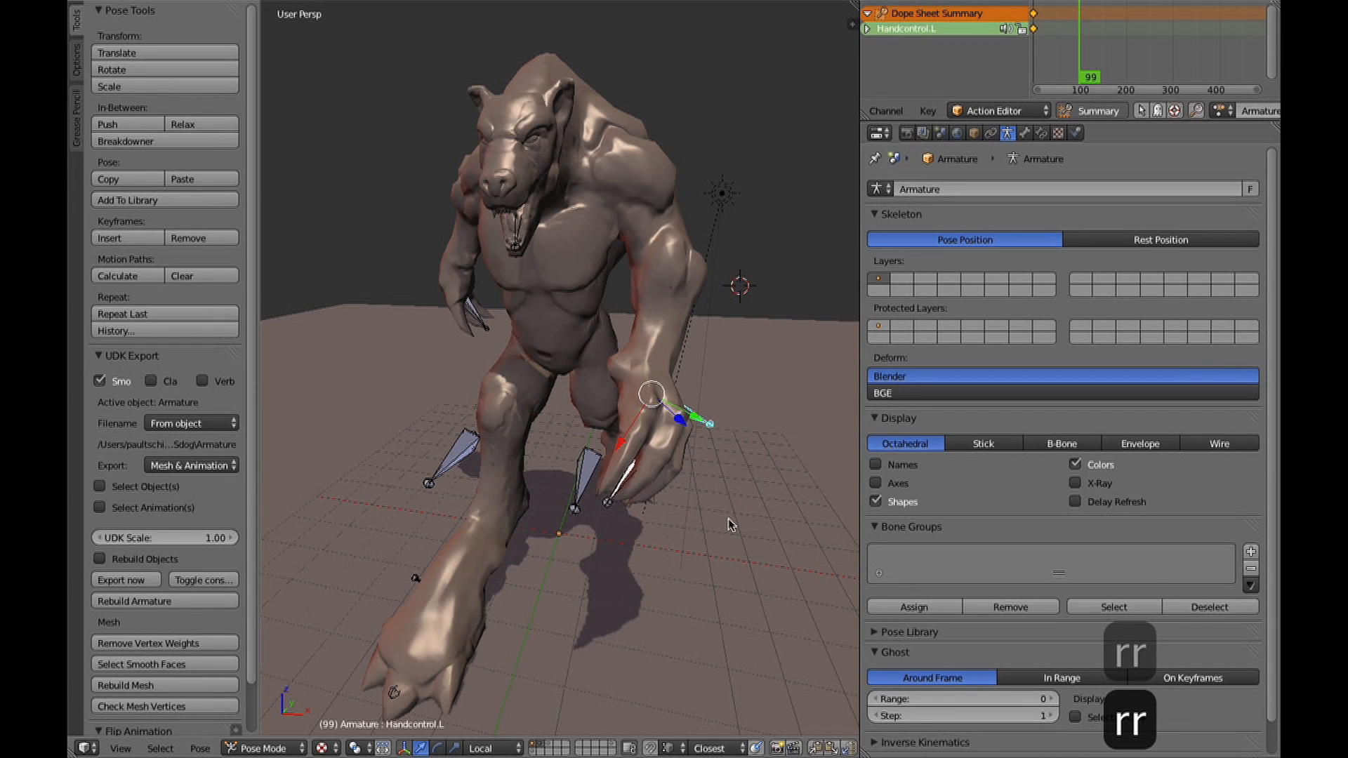
{"action": "key", "text": "i"}
{"action": "left_click", "coordinate": [703, 521]}
Adjust the rotation of the left hand control bone once more.
{"action": "middle_click_drag", "start_coordinate": [677, 488], "coordinate": [723, 510]}
{"action": "key", "text": "r"}
{"action": "left_click", "coordinate": [667, 561]}
Pick the right shoulder bone through the wireframe, restore textured shading and rotate the bone freely.
{"action": "middle_click_drag", "start_coordinate": [646, 537], "coordinate": [737, 545]}
{"action": "key", "text": "z"}
{"action": "right_click", "coordinate": [460, 253]}
{"action": "key", "text": "alt+z"}
{"action": "key", "text": "r"}
{"action": "key", "text": "r"}
{"action": "left_click", "coordinate": [656, 355]}
{"action": "middle_click_drag", "start_coordinate": [656, 355], "coordinate": [627, 388]}
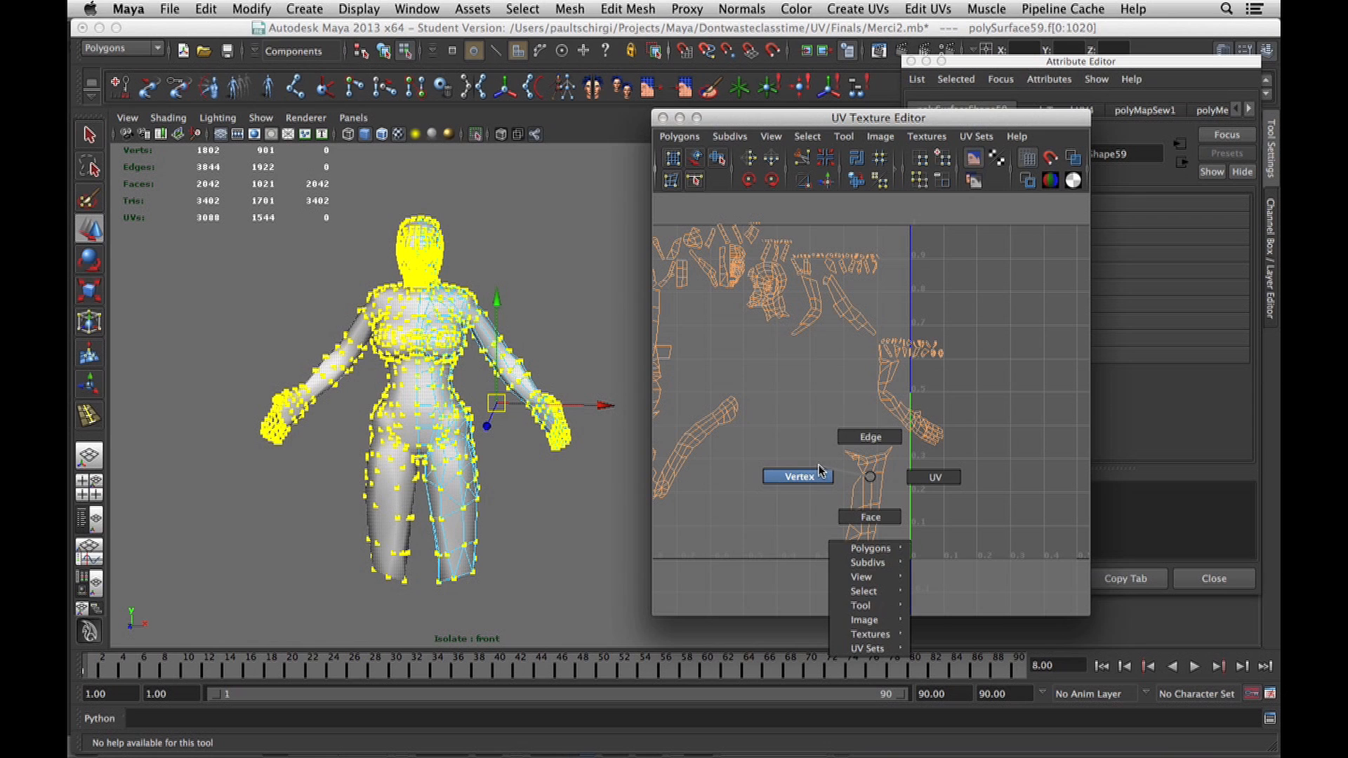
Switch to Maya and select the inner leg's UV shell in the UV Texture Editor.
{"action": "right_click_drag", "start_coordinate": [867, 475], "coordinate": [931, 486]}
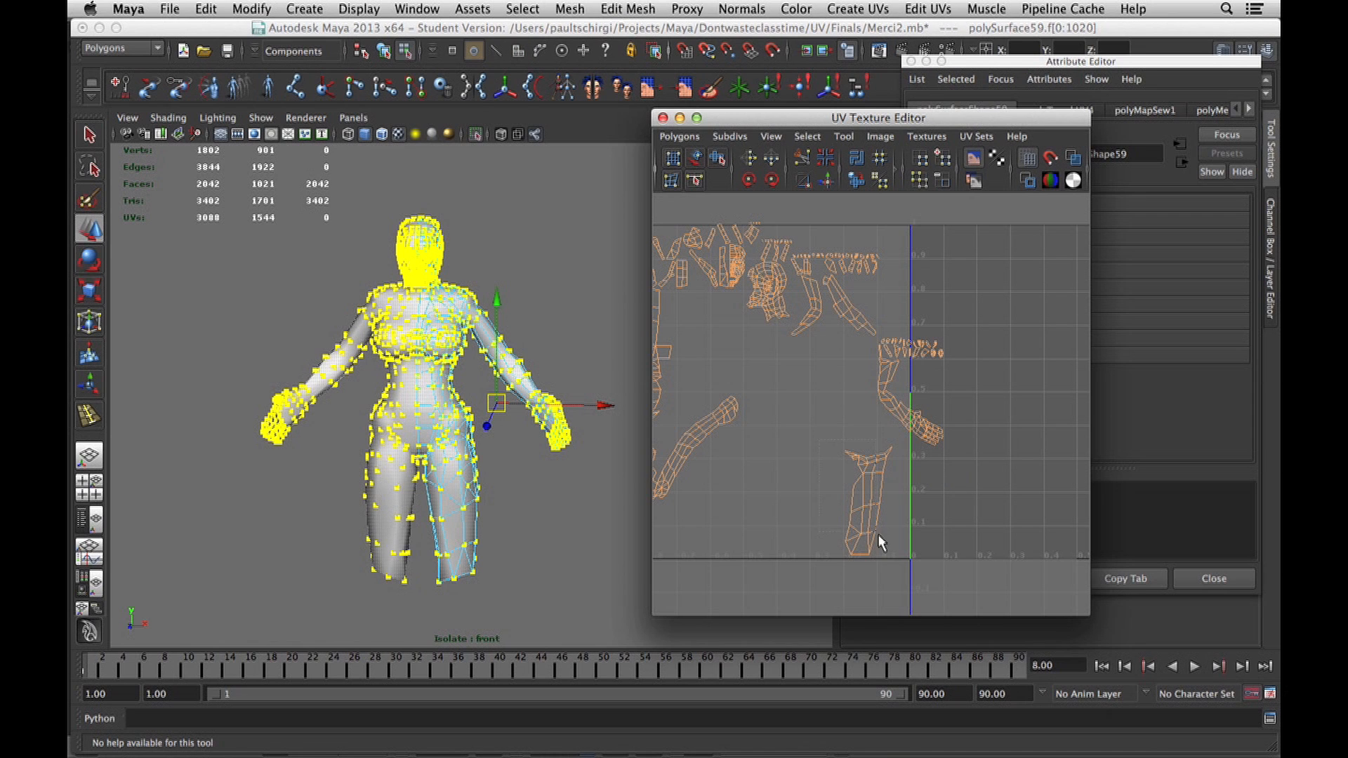
{"action": "left_click_drag", "start_coordinate": [874, 526], "coordinate": [897, 563]}
{"action": "middle_click_drag", "start_coordinate": [907, 470], "coordinate": [753, 414], "text": "alt"}
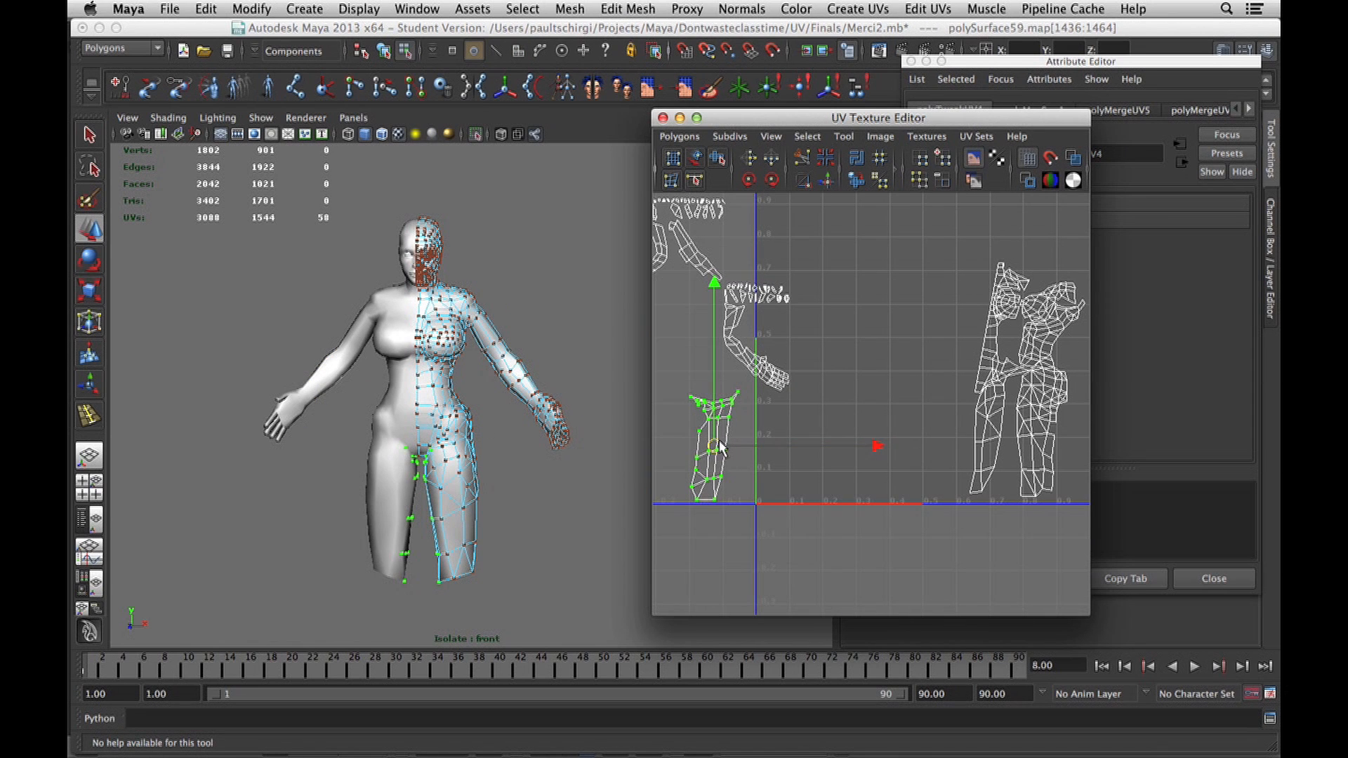
Select a small group of UVs around the eye in the half-face UV shell.
{"action": "middle_click_drag", "start_coordinate": [808, 376], "coordinate": [932, 460], "text": "alt"}
{"action": "right_click_drag", "start_coordinate": [734, 355], "coordinate": [818, 372], "text": "alt"}
{"action": "middle_click_drag", "start_coordinate": [762, 337], "coordinate": [864, 446], "text": "alt"}
{"action": "right_click_drag", "start_coordinate": [866, 448], "coordinate": [1122, 416], "text": "alt"}
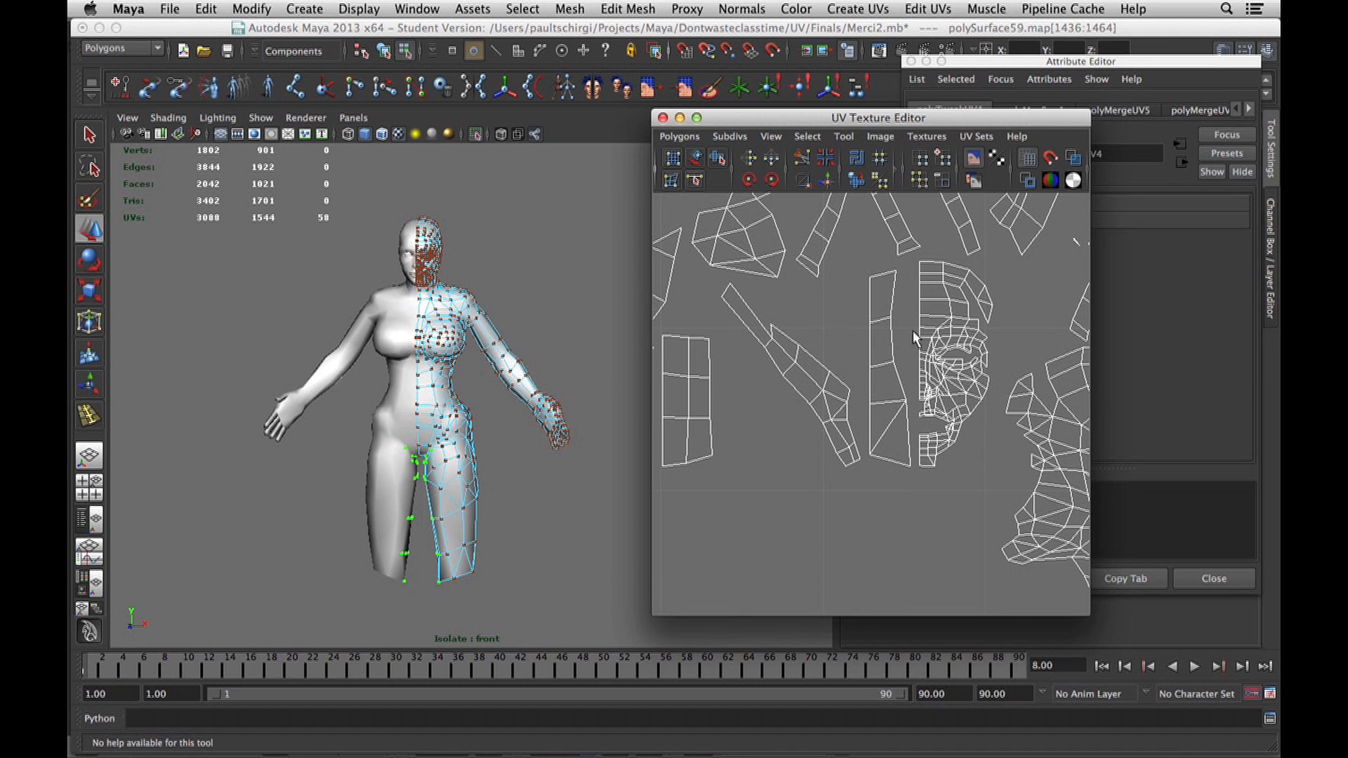
{"action": "left_click", "coordinate": [943, 349]}
{"action": "left_click_drag", "start_coordinate": [915, 271], "coordinate": [978, 491]}
{"action": "left_click", "coordinate": [928, 317]}
{"action": "left_click_drag", "start_coordinate": [928, 321], "coordinate": [955, 340]}
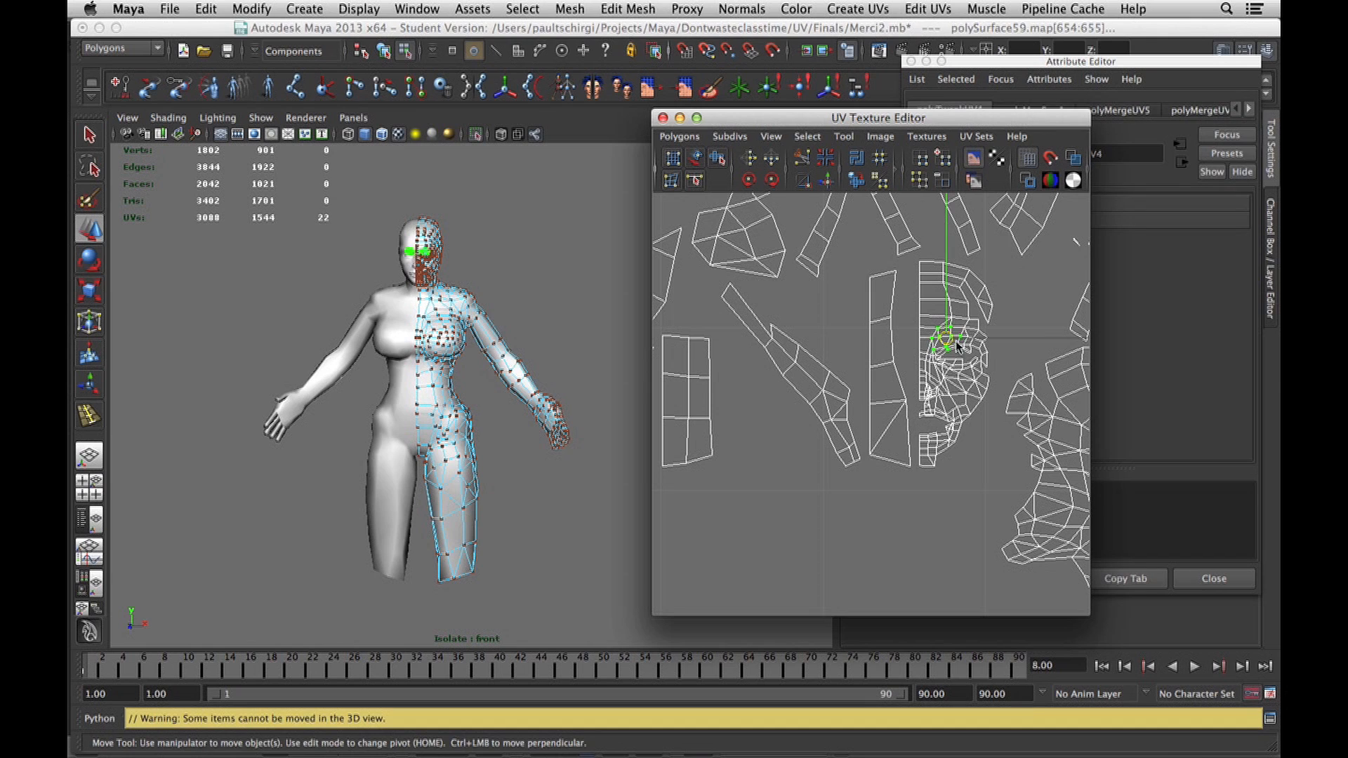
{"action": "right_click", "coordinate": [956, 344], "text": "ctrl"}
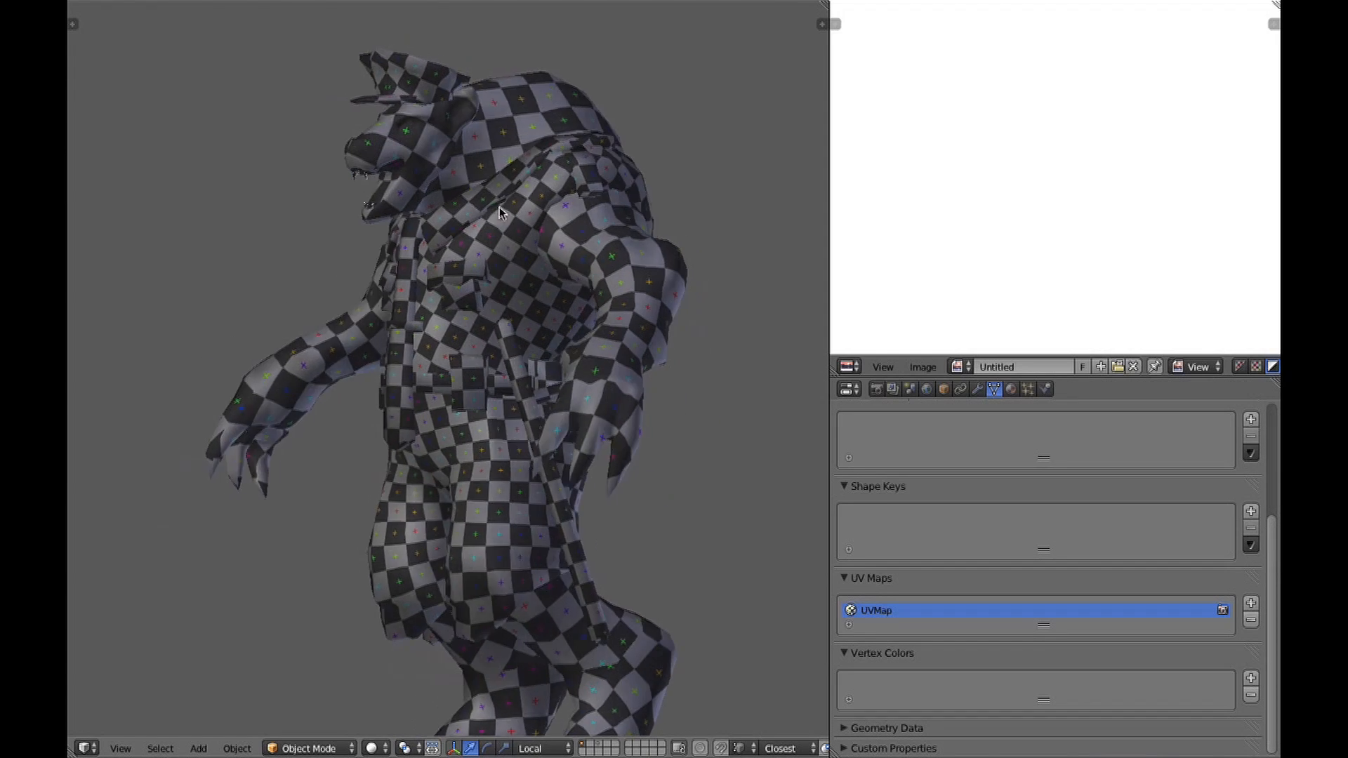
In Blender, enter Edit Mode on the checker-textured outfit and select the edge loop around the trouser leg's opening.
{"action": "middle_click_drag", "start_coordinate": [533, 317], "coordinate": [491, 314]}
{"action": "scroll", "coordinate": [465, 263], "scroll_direction": "up", "scroll_amount": 2}
{"action": "middle_click_drag", "start_coordinate": [465, 264], "coordinate": [328, 300]}
{"action": "key", "text": "Tab"}
{"action": "scroll", "coordinate": [327, 300], "scroll_direction": "up", "scroll_amount": 5}
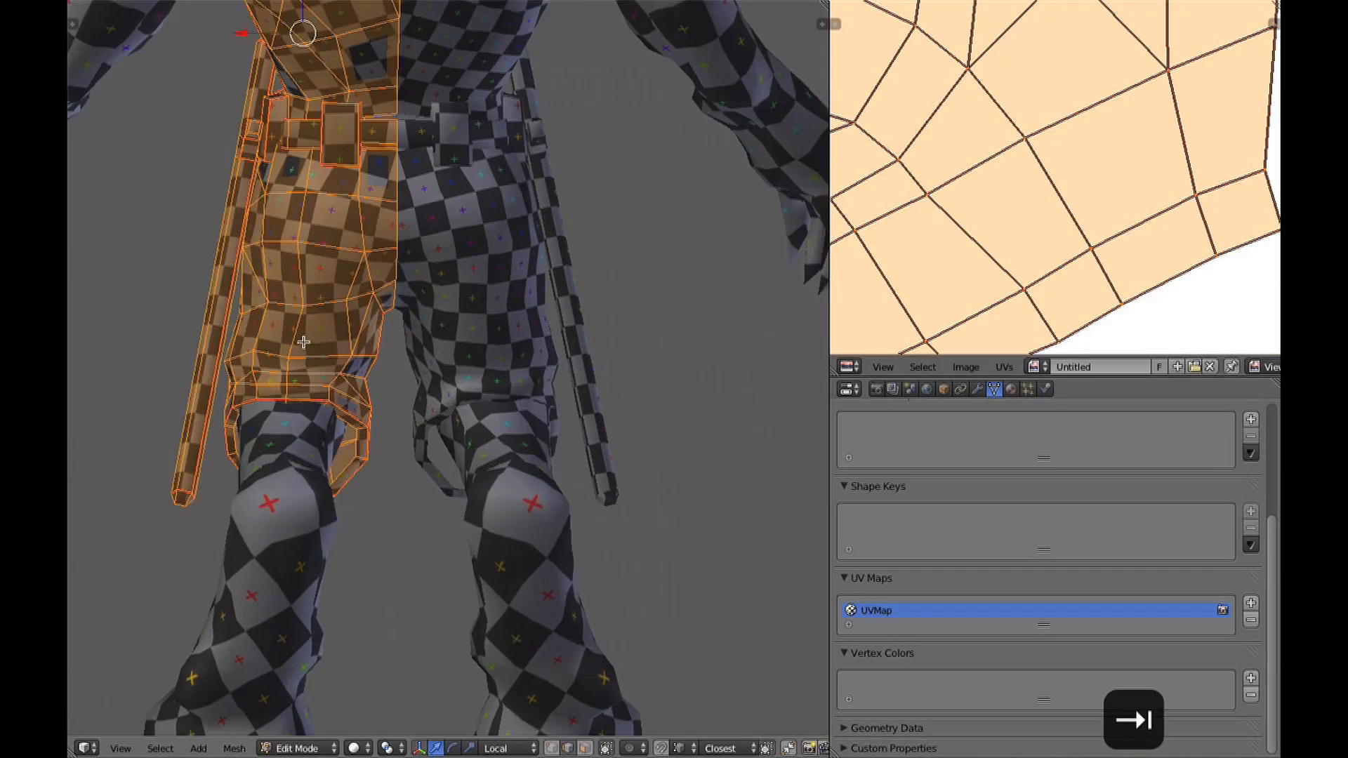
{"action": "right_click", "coordinate": [561, 376], "text": "alt"}
{"action": "key", "text": "s"}
{"action": "key", "text": "z"}
{"action": "middle_click_drag", "start_coordinate": [562, 376], "coordinate": [657, 396]}
{"action": "scroll", "coordinate": [561, 351], "scroll_direction": "up", "scroll_amount": 2}
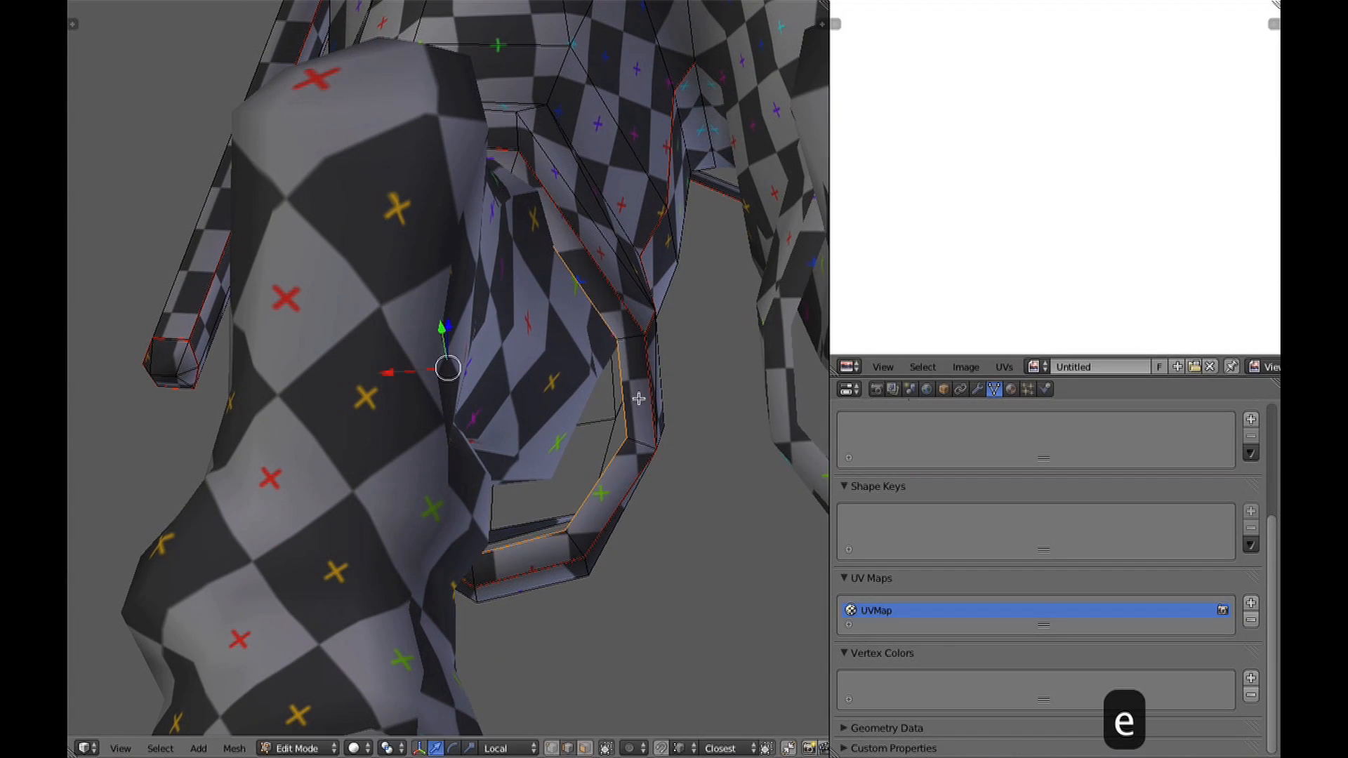
Extrude the trouser opening's edge loop inward and merge the new vertices into one at the centre.
{"action": "key", "text": "e"}
{"action": "key", "text": "s"}
{"action": "left_click", "coordinate": [540, 368]}
{"action": "key", "text": "ctrl+Tab"}
{"action": "left_click", "coordinate": [535, 366]}
{"action": "key", "text": "z"}
{"action": "middle_click_drag", "start_coordinate": [520, 404], "coordinate": [507, 448]}
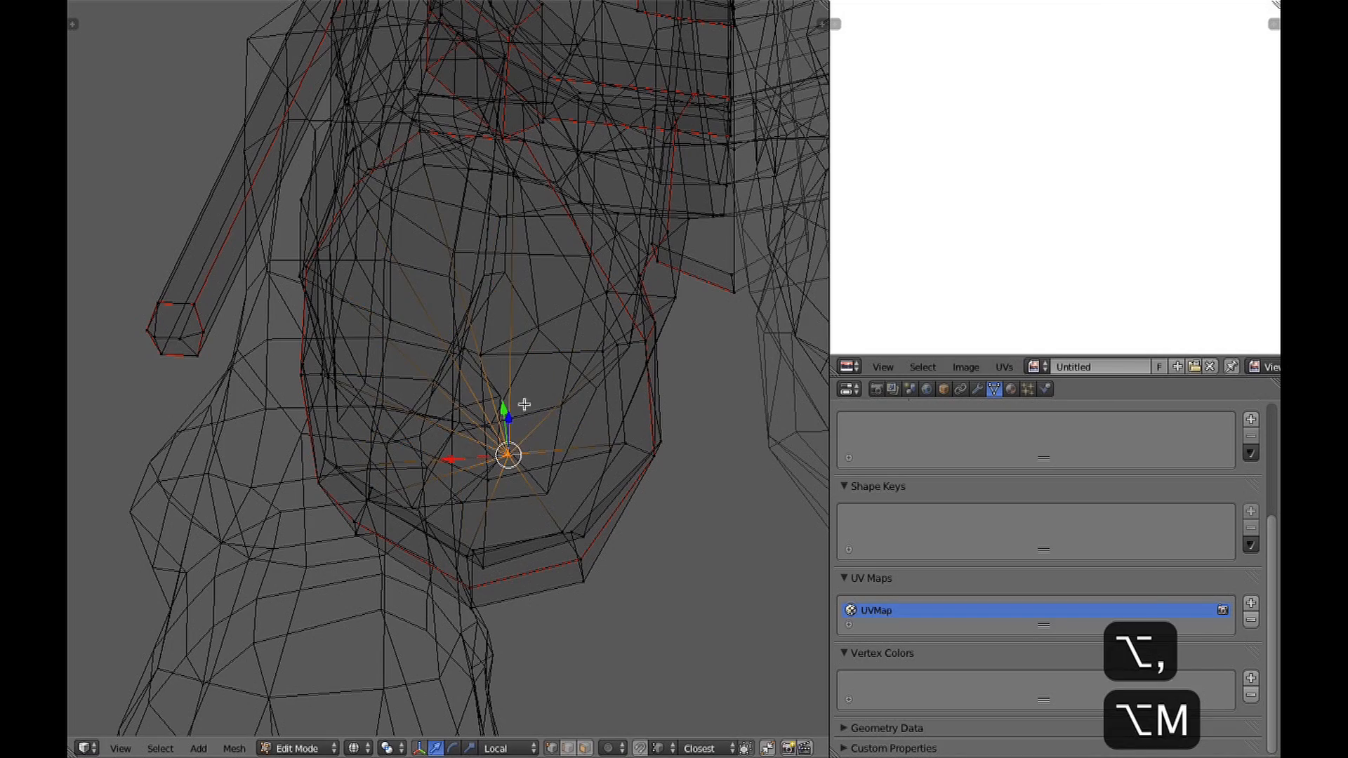
Move the merged centre vertex up inside the trouser leg and refine its position.
{"action": "key", "text": "g"}
{"action": "left_click", "coordinate": [488, 288]}
{"action": "key", "text": "z"}
{"action": "mouse_move", "coordinate": [512, 277]}
{"action": "middle_mouse_down"}
{"action": "mouse_move", "coordinate": [636, 316]}
{"action": "mouse_move", "coordinate": [692, 405]}
{"action": "mouse_move", "coordinate": [583, 340]}
{"action": "mouse_move", "coordinate": [617, 264]}
{"action": "mouse_move", "coordinate": [576, 229]}
{"action": "middle_mouse_up"}
{"action": "key", "text": "z"}
{"action": "key", "text": "g"}
{"action": "left_click", "coordinate": [637, 377]}
{"action": "key", "text": "3"}
Select the whole outfit mesh in Edit Mode, undo the first unwrap and unwrap its UVs again.
{"action": "key", "text": "Tab"}
{"action": "key", "text": "z"}
{"action": "scroll", "coordinate": [567, 324], "scroll_direction": "down", "scroll_amount": 6}
{"action": "scroll", "coordinate": [467, 355], "scroll_direction": "up", "scroll_amount": 4}
{"action": "key", "text": "Tab"}
{"action": "middle_click_drag", "start_coordinate": [466, 355], "coordinate": [408, 404]}
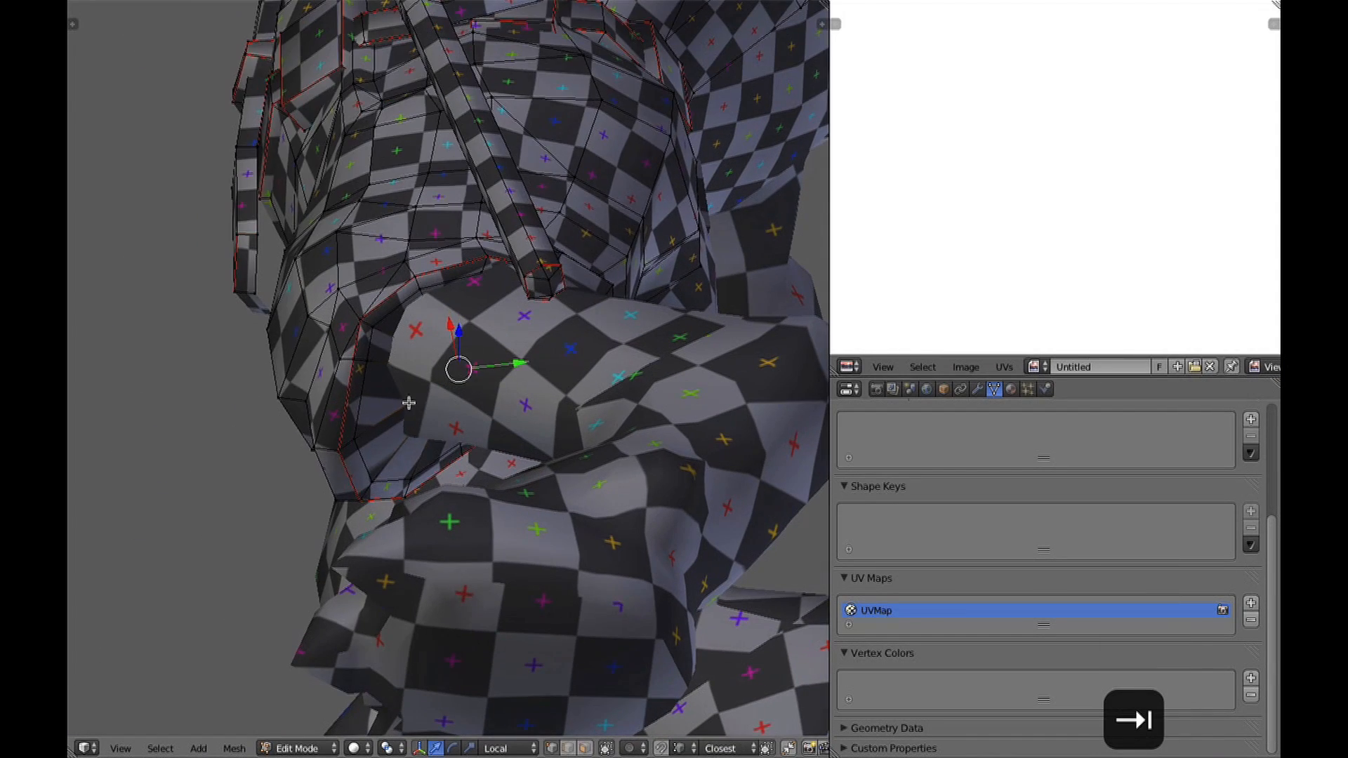
{"action": "key", "text": "a"}
{"action": "key", "text": "a"}
{"action": "left_click", "coordinate": [461, 356]}
{"action": "key", "text": "super+z"}
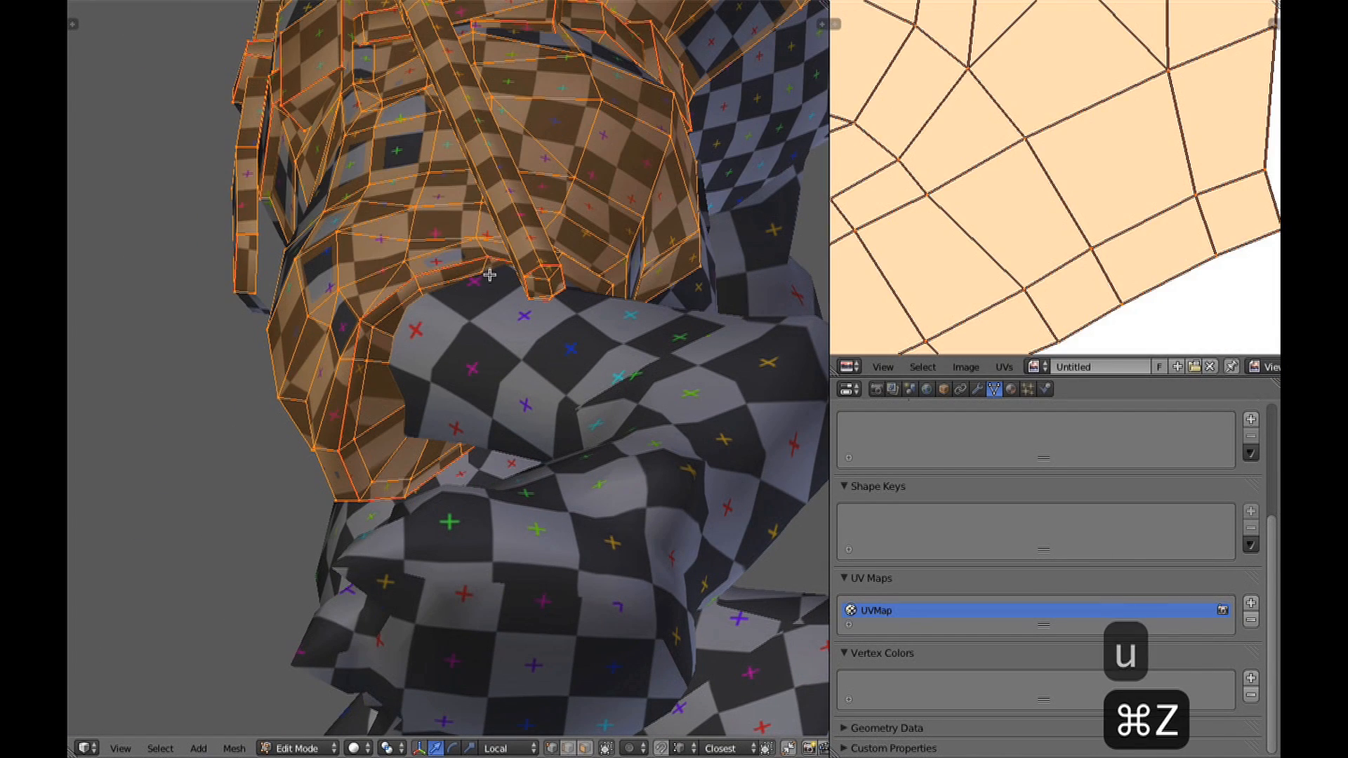
{"action": "key", "text": "u"}
{"action": "left_click", "coordinate": [479, 138]}
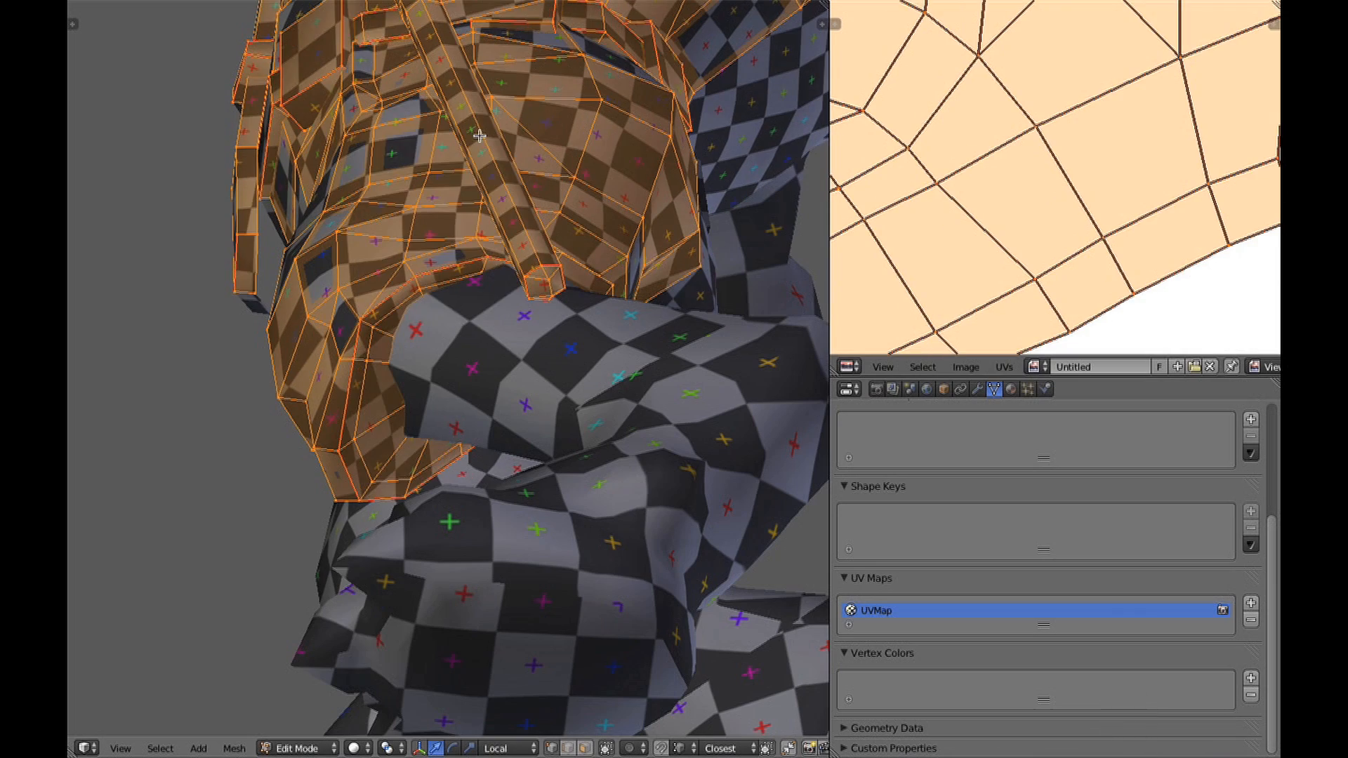
Return to Object Mode and examine the checker texture over the whole figure.
{"action": "scroll", "coordinate": [407, 425], "scroll_direction": "down", "scroll_amount": 5}
{"action": "key", "text": "Tab"}
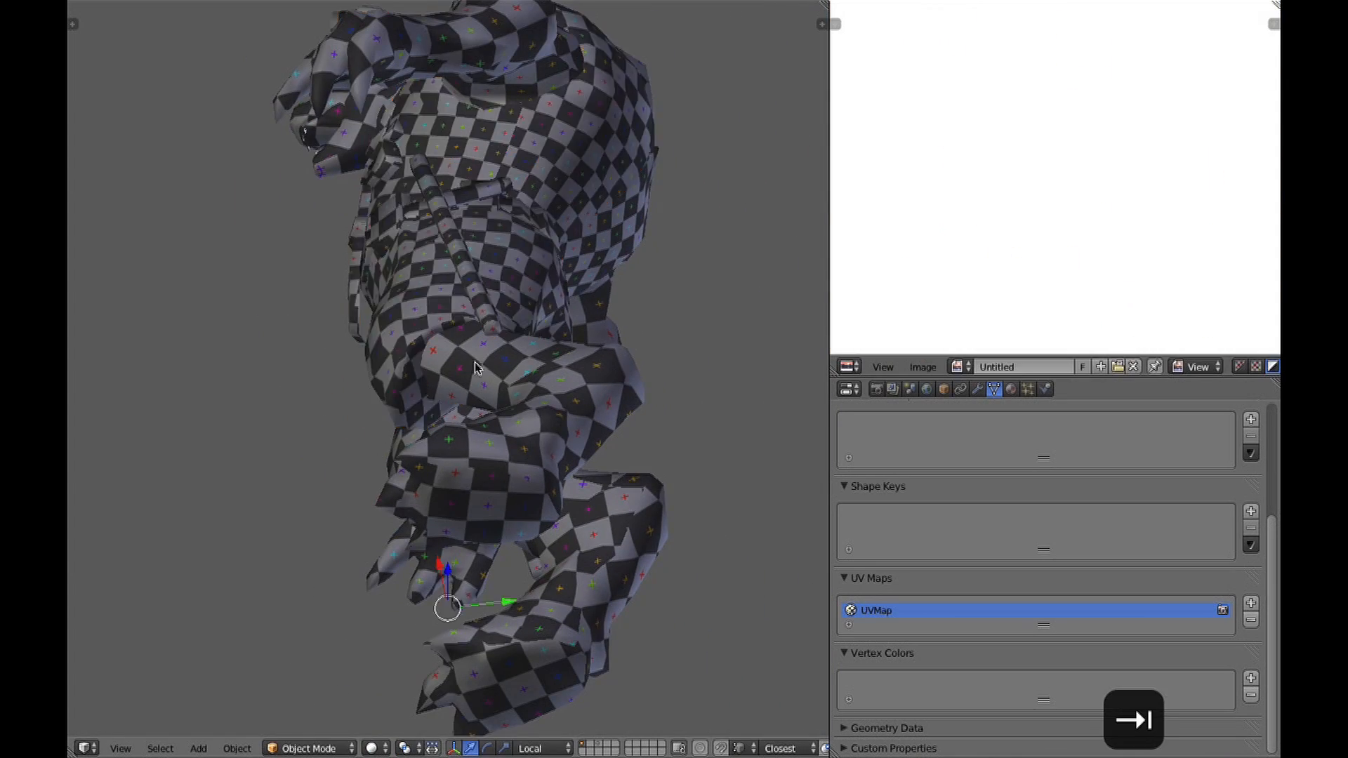
{"action": "scroll", "coordinate": [387, 430], "scroll_direction": "down", "scroll_amount": 3}
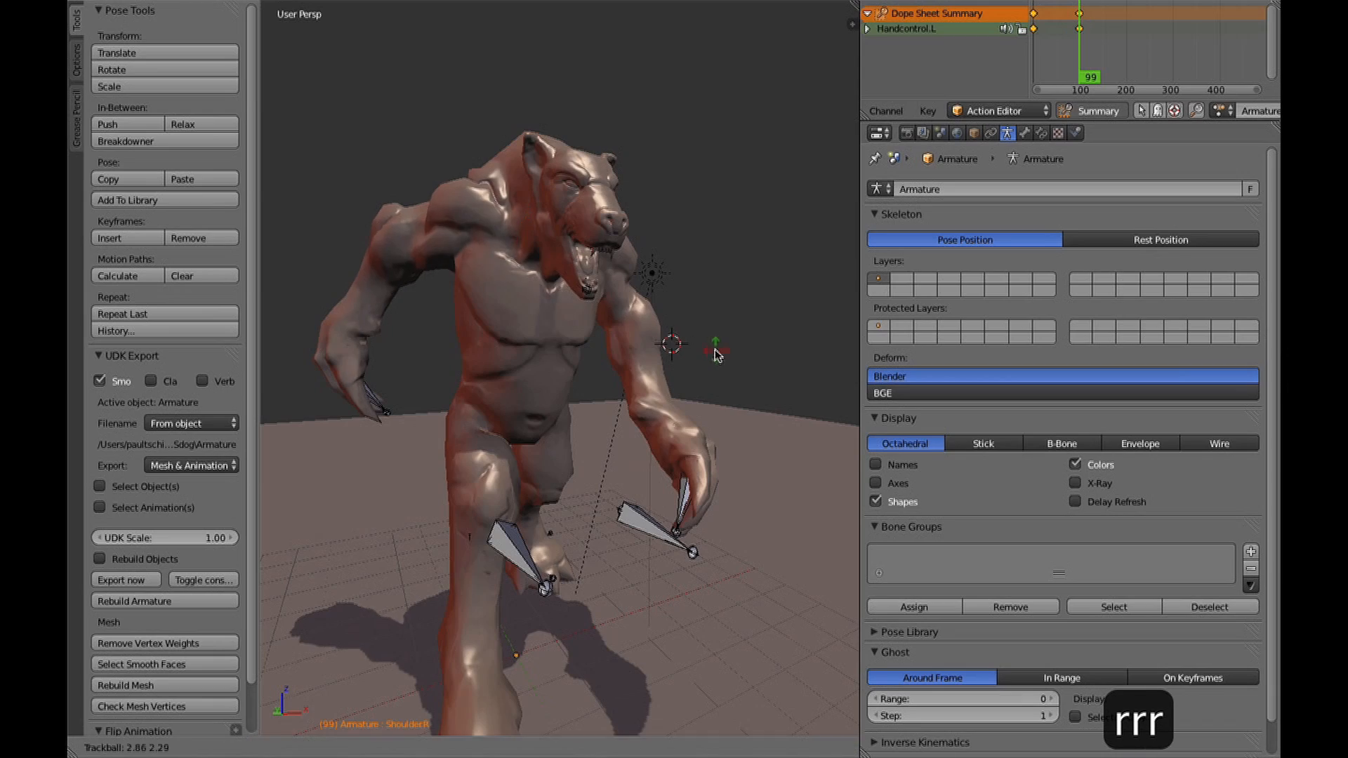
Try to rotate the wolf's right shoulder bone freely.
{"action": "right_click", "coordinate": [730, 364]}
{"action": "key", "text": "r"}
{"action": "right_click", "coordinate": [761, 308]}
Try to rotate the wolf's middle torso bone.
{"action": "middle_click_drag", "start_coordinate": [752, 298], "coordinate": [589, 359]}
{"action": "key", "text": "z"}
{"action": "key", "text": "alt+z"}
{"action": "key", "text": "r"}
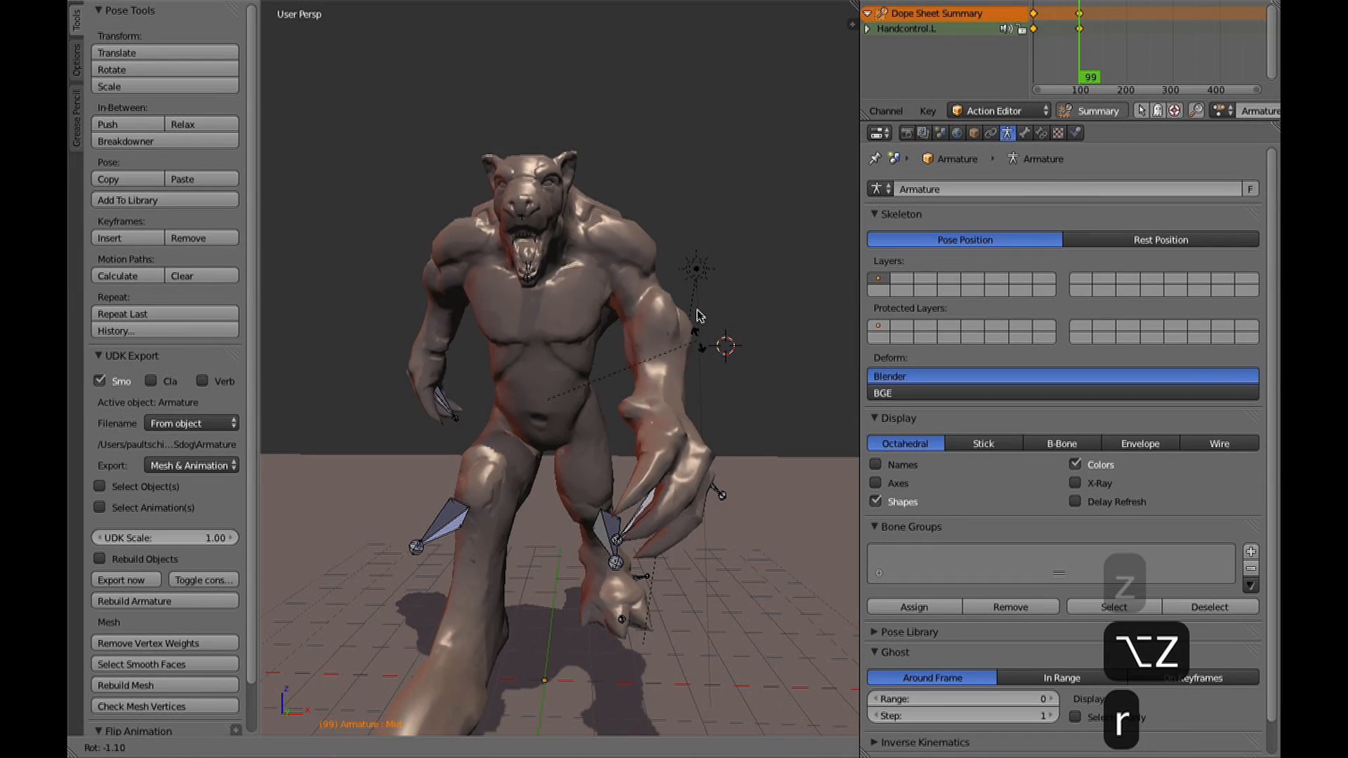
{"action": "right_click", "coordinate": [663, 299]}
Pick a chest bone through the wireframe, restore textured shading and rotate the bone.
{"action": "key", "text": "z"}
{"action": "right_click", "coordinate": [558, 322]}
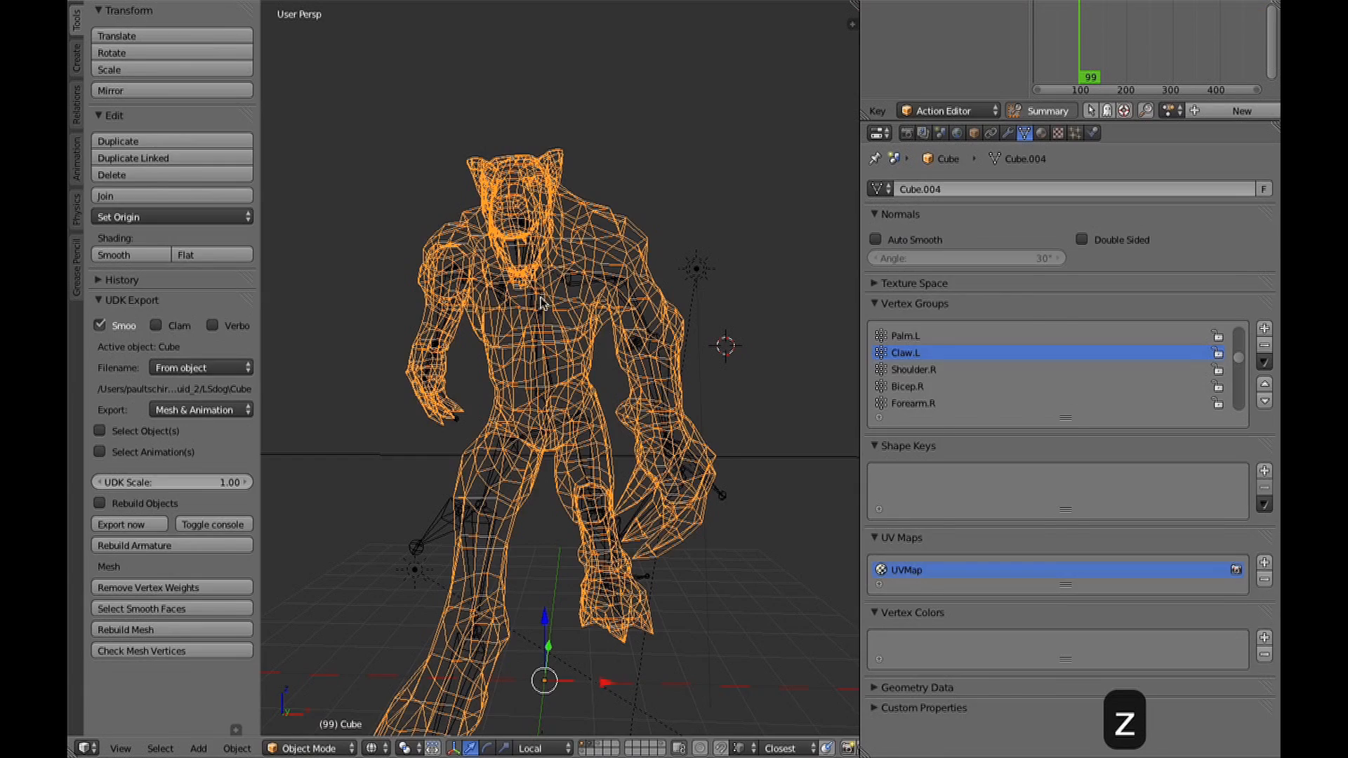
{"action": "right_click", "coordinate": [545, 315]}
{"action": "key", "text": "alt+z"}
{"action": "middle_click_drag", "start_coordinate": [638, 315], "coordinate": [650, 323]}
{"action": "key", "text": "r"}
{"action": "left_click", "coordinate": [672, 373]}
Select another upper-body bone through the wireframe and rotate it freely in two passes.
{"action": "mouse_move", "coordinate": [673, 373]}
{"action": "middle_mouse_down"}
{"action": "mouse_move", "coordinate": [455, 391]}
{"action": "mouse_move", "coordinate": [519, 363]}
{"action": "mouse_move", "coordinate": [587, 288]}
{"action": "mouse_move", "coordinate": [797, 247]}
{"action": "mouse_move", "coordinate": [675, 302]}
{"action": "mouse_move", "coordinate": [686, 428]}
{"action": "mouse_move", "coordinate": [651, 353]}
{"action": "mouse_move", "coordinate": [583, 399]}
{"action": "mouse_move", "coordinate": [506, 398]}
{"action": "mouse_move", "coordinate": [716, 412]}
{"action": "mouse_move", "coordinate": [647, 429]}
{"action": "mouse_move", "coordinate": [599, 412]}
{"action": "middle_mouse_up"}
{"action": "key", "text": "z"}
{"action": "right_click", "coordinate": [589, 278]}
{"action": "key", "text": "alt+z"}
{"action": "key", "text": "r"}
{"action": "key", "text": "r"}
{"action": "left_click", "coordinate": [657, 264]}
{"action": "key", "text": "r"}
{"action": "key", "text": "r"}
{"action": "left_click", "coordinate": [800, 250]}
{"action": "key", "text": "shift+super+a"}
{"action": "scroll", "coordinate": [686, 427], "scroll_direction": "down", "scroll_amount": 1}
{"action": "key", "text": "a"}
{"action": "scroll", "coordinate": [647, 428], "scroll_direction": "up", "scroll_amount": 2}
{"action": "key", "text": "t"}
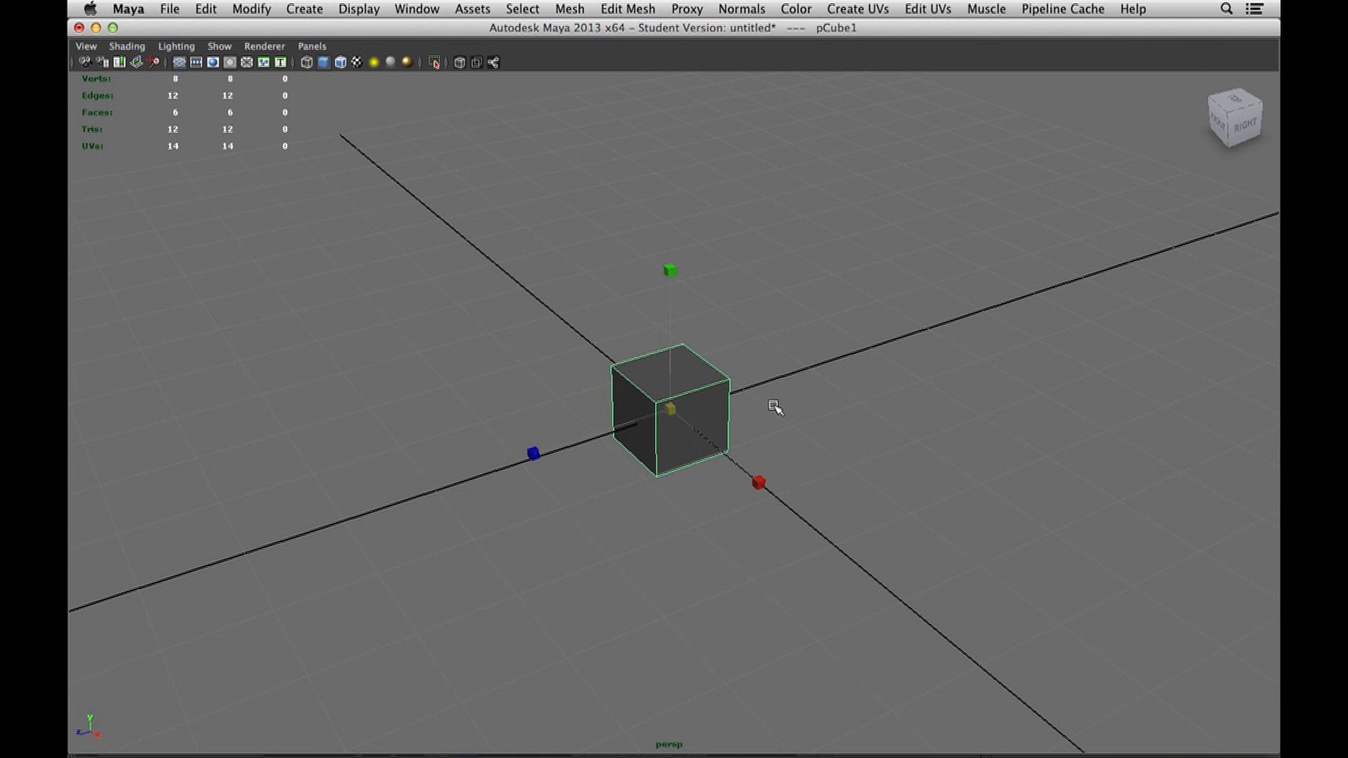
{"action": "middle_click_drag", "start_coordinate": [775, 408], "coordinate": [846, 406]}
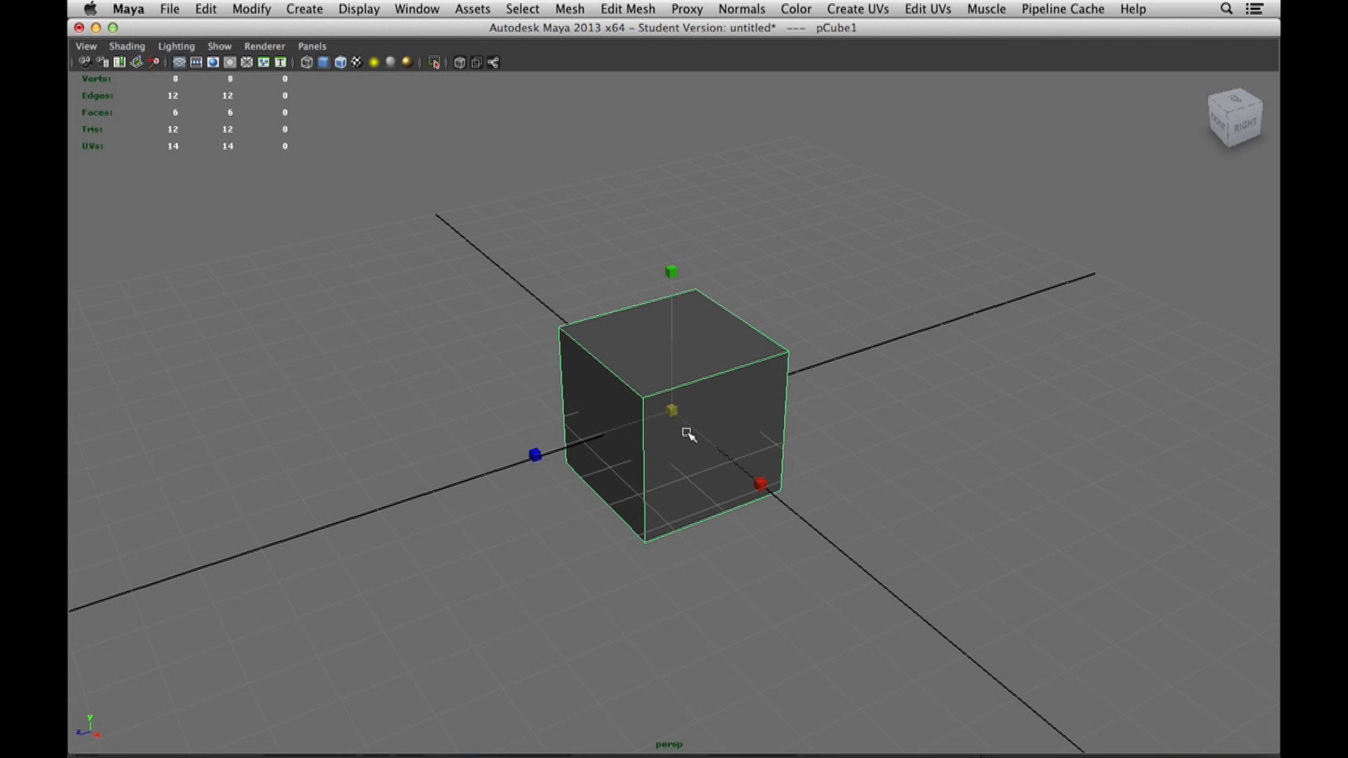
In Maya, move the polygon cube away from the grid's origin with the Move tool.
{"action": "left_click_drag", "start_coordinate": [685, 435], "coordinate": [721, 468], "text": "alt"}
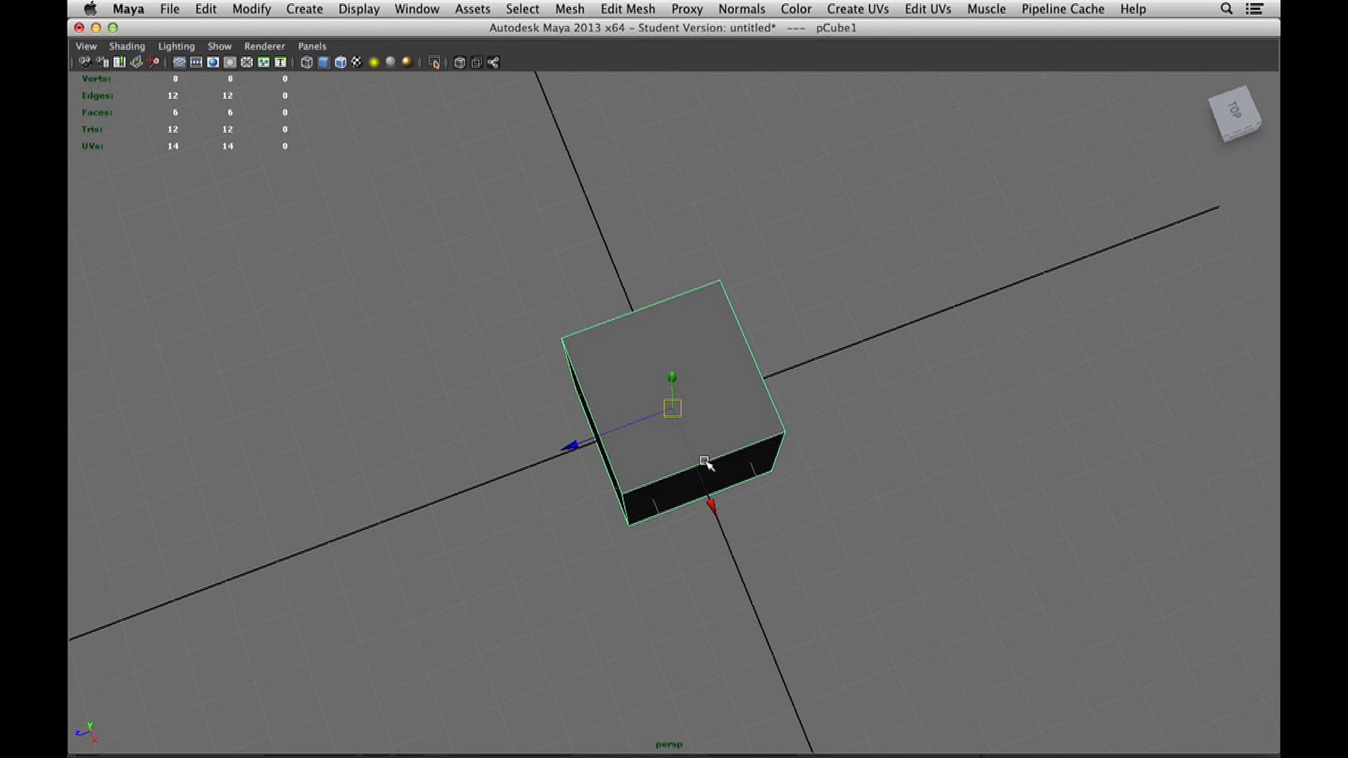
{"action": "left_click_drag", "start_coordinate": [664, 425], "coordinate": [903, 359], "text": "alt"}
{"action": "left_click_drag", "start_coordinate": [669, 414], "coordinate": [901, 520], "text": "alt"}
{"action": "middle_click_drag", "start_coordinate": [901, 521], "coordinate": [926, 438]}
{"action": "middle_click_drag", "start_coordinate": [1018, 558], "coordinate": [1048, 584]}
{"action": "middle_click_drag", "start_coordinate": [919, 447], "coordinate": [1109, 491]}
{"action": "middle_click_drag", "start_coordinate": [570, 463], "coordinate": [401, 522]}
{"action": "middle_click_drag", "start_coordinate": [421, 419], "coordinate": [461, 349]}
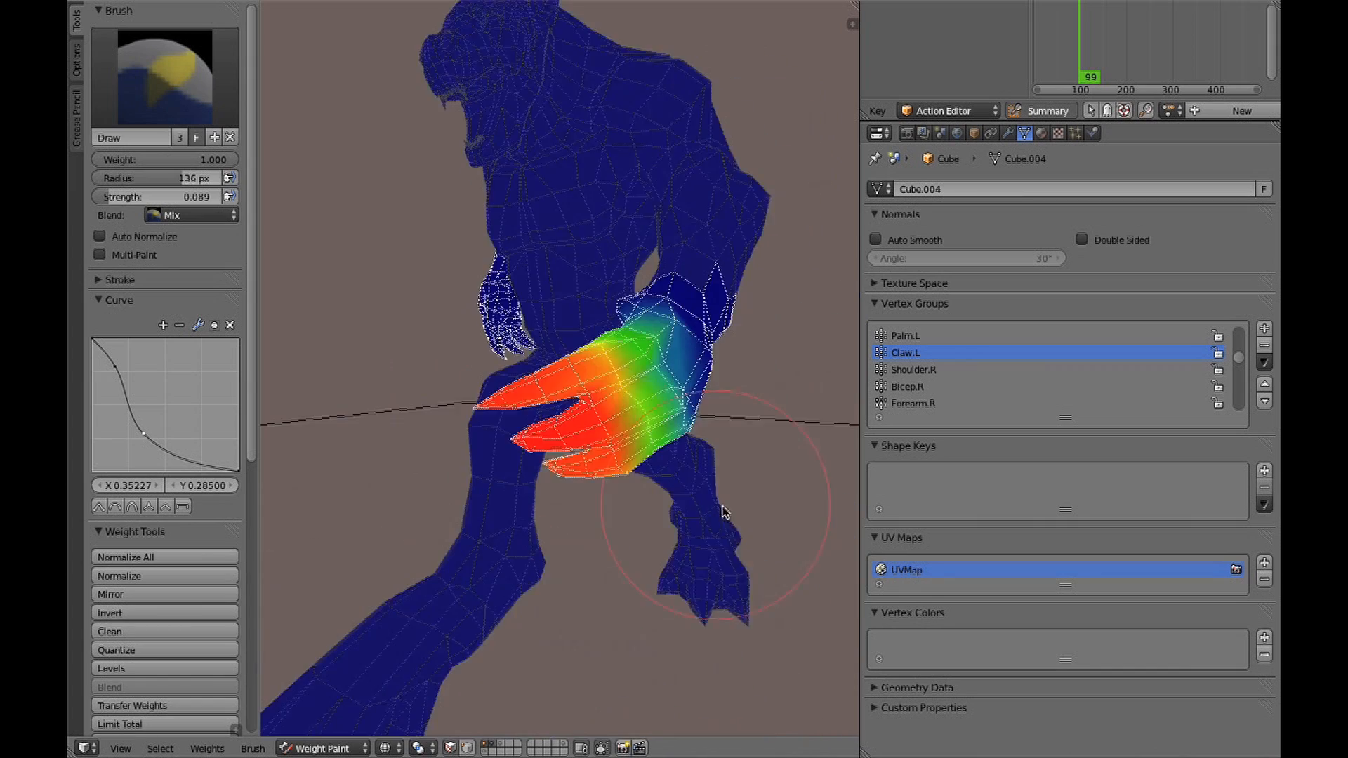
{"action": "middle_click_drag", "start_coordinate": [726, 511], "coordinate": [757, 457]}
{"action": "left_click", "coordinate": [454, 747]}
{"action": "middle_click_drag", "start_coordinate": [506, 519], "coordinate": [692, 472]}
{"action": "left_click", "coordinate": [246, 752]}
{"action": "left_click", "coordinate": [261, 732]}
{"action": "mouse_move", "coordinate": [622, 527]}
{"action": "middle_mouse_down"}
{"action": "mouse_move", "coordinate": [691, 451]}
{"action": "mouse_move", "coordinate": [629, 435]}
{"action": "middle_mouse_up"}
{"action": "key", "text": "alt+z"}
{"action": "key", "text": "shift+super+a"}
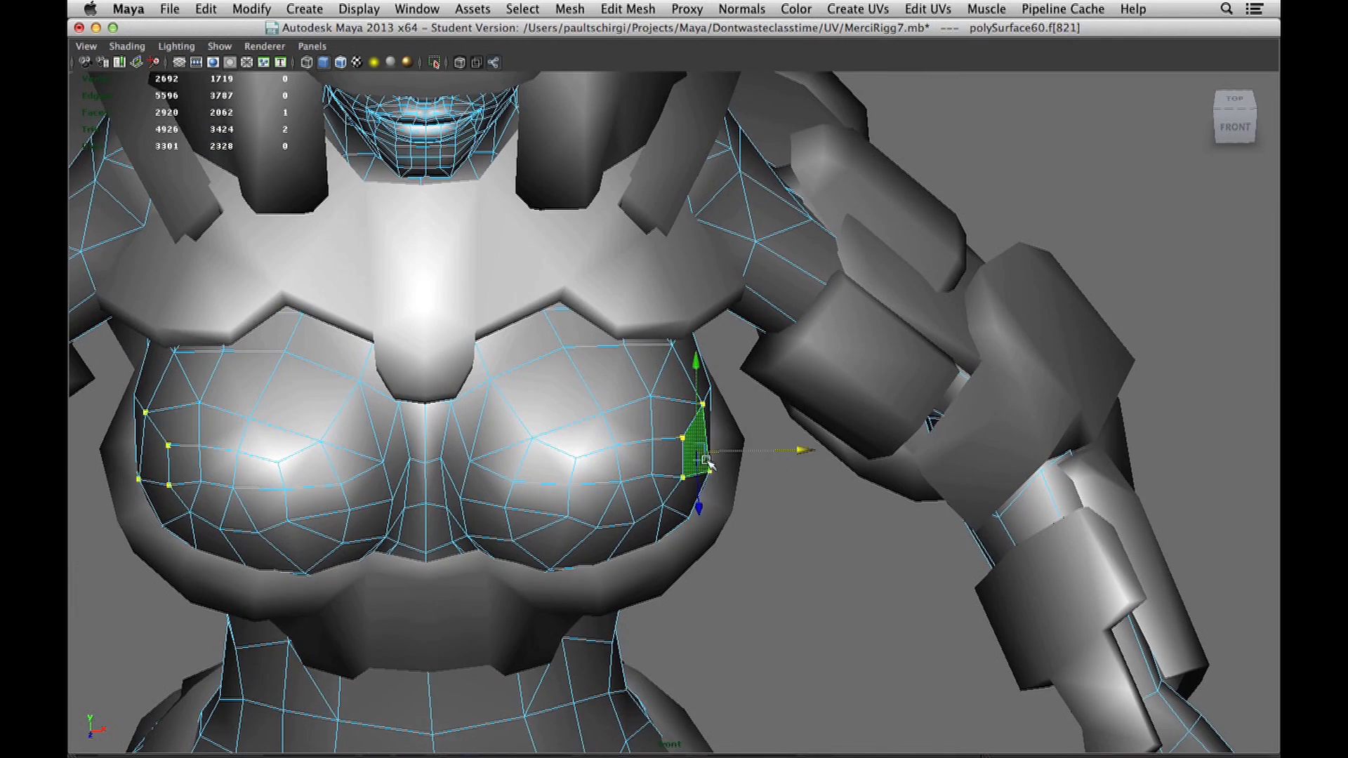
Try to select the body faces hidden behind the character's chest armour in Maya.
{"action": "left_click", "coordinate": [724, 494]}
{"action": "left_click", "coordinate": [704, 475]}
{"action": "left_click", "coordinate": [703, 476]}
{"action": "left_click", "coordinate": [696, 479]}
Change the component selection mode of polySurface60 and try picking its components around the chest armour.
{"action": "right_click", "coordinate": [692, 459]}
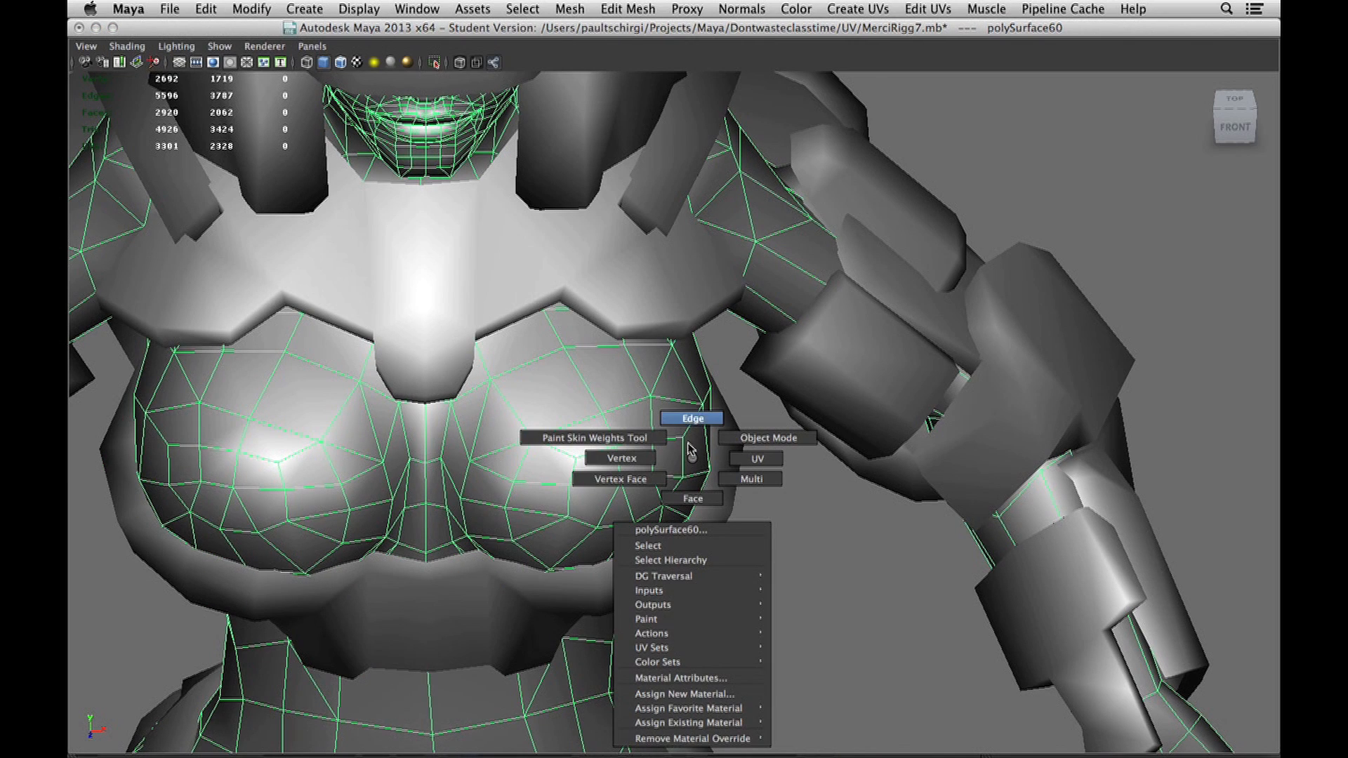
{"action": "left_click", "coordinate": [646, 459]}
{"action": "left_click_drag", "start_coordinate": [687, 483], "coordinate": [634, 395], "text": "alt"}
{"action": "left_click", "coordinate": [578, 448]}
{"action": "mouse_move", "coordinate": [563, 457]}
{"action": "left_mouse_down", "text": "alt"}
{"action": "mouse_move", "coordinate": [517, 394]}
{"action": "mouse_move", "coordinate": [624, 393]}
{"action": "mouse_move", "coordinate": [602, 426]}
{"action": "left_mouse_up", "text": "alt"}
{"action": "left_click", "coordinate": [530, 370]}
{"action": "right_click_drag", "start_coordinate": [602, 428], "coordinate": [599, 460]}
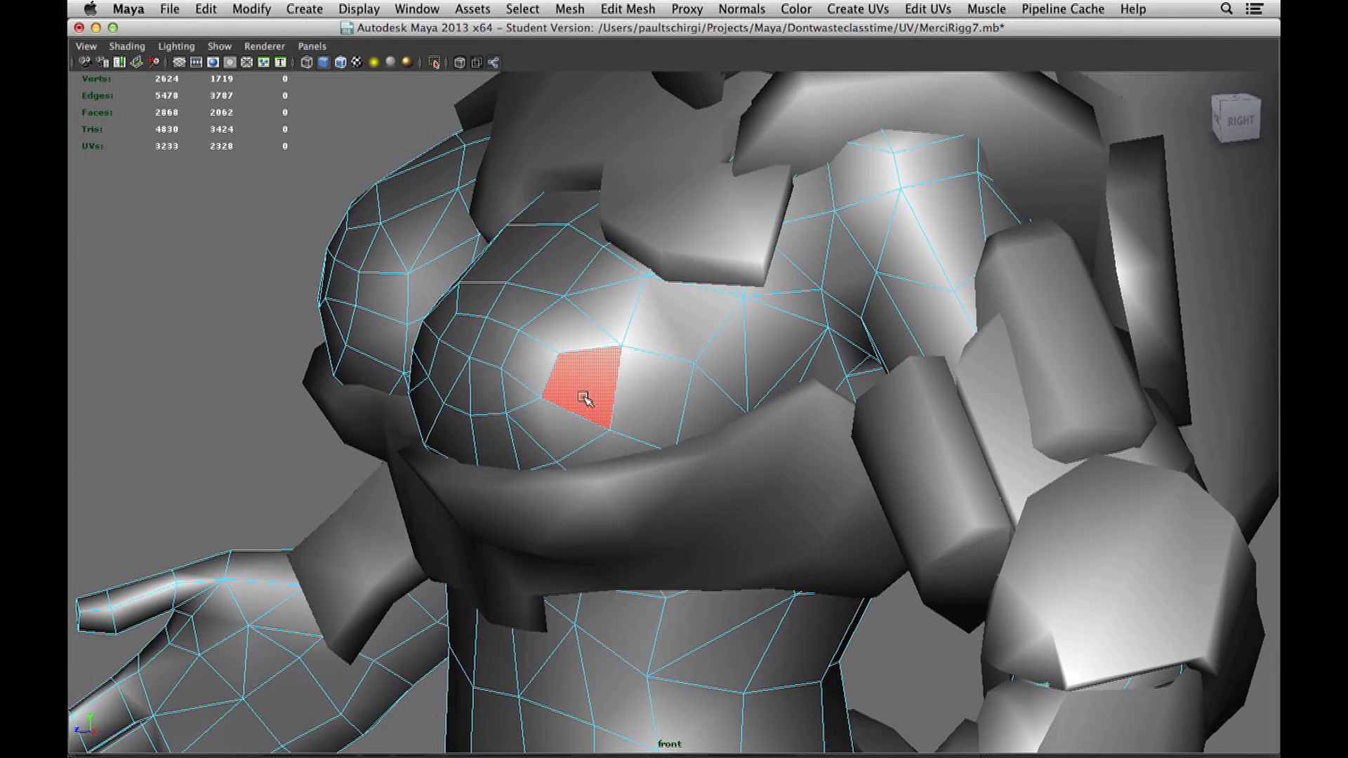
Hide the armour band below the chest and select the exposed body mesh.
{"action": "left_click_drag", "start_coordinate": [584, 397], "coordinate": [656, 416], "text": "alt"}
{"action": "left_click", "coordinate": [794, 466]}
{"action": "key", "text": "ctrl+h"}
{"action": "left_click", "coordinate": [710, 436]}
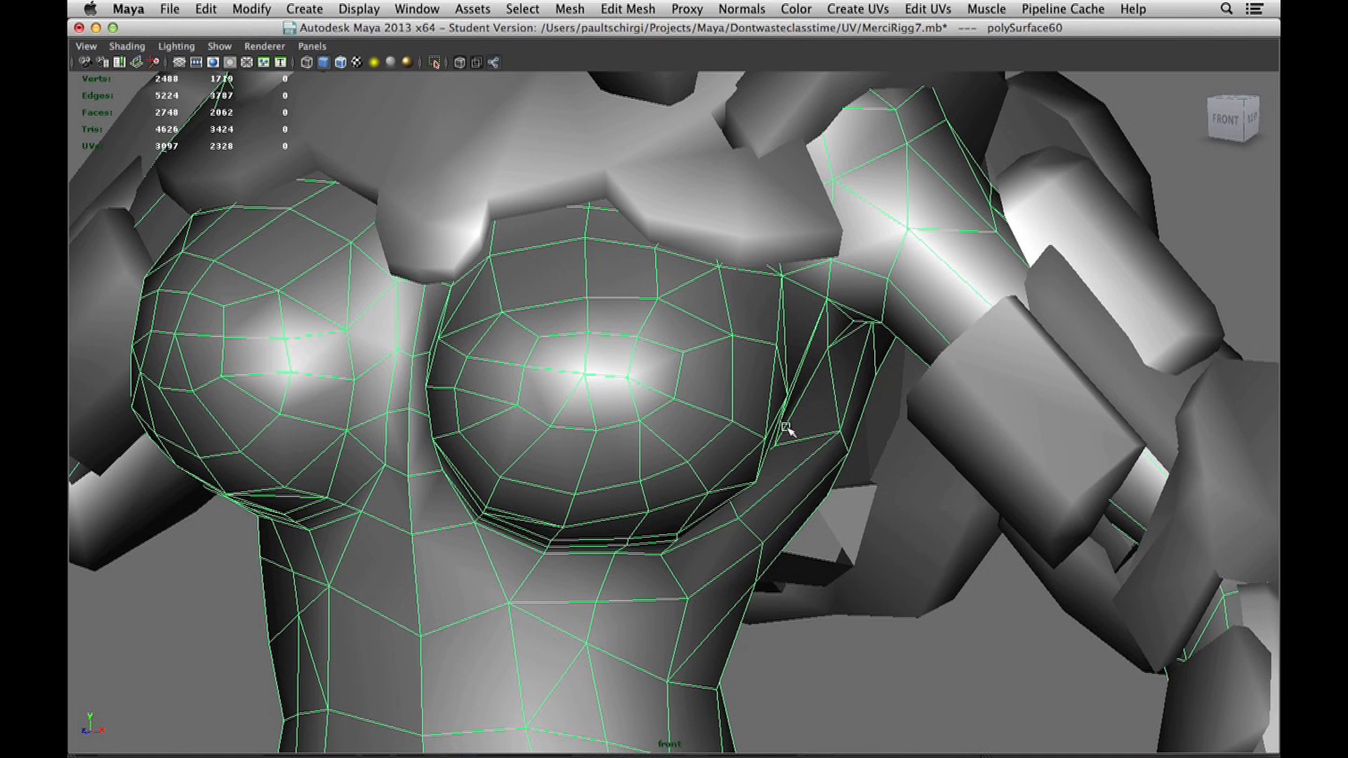
Switch to Blender and select the wolf's armature in Object Mode.
{"action": "scroll", "coordinate": [737, 430], "scroll_direction": "down", "scroll_amount": 3}
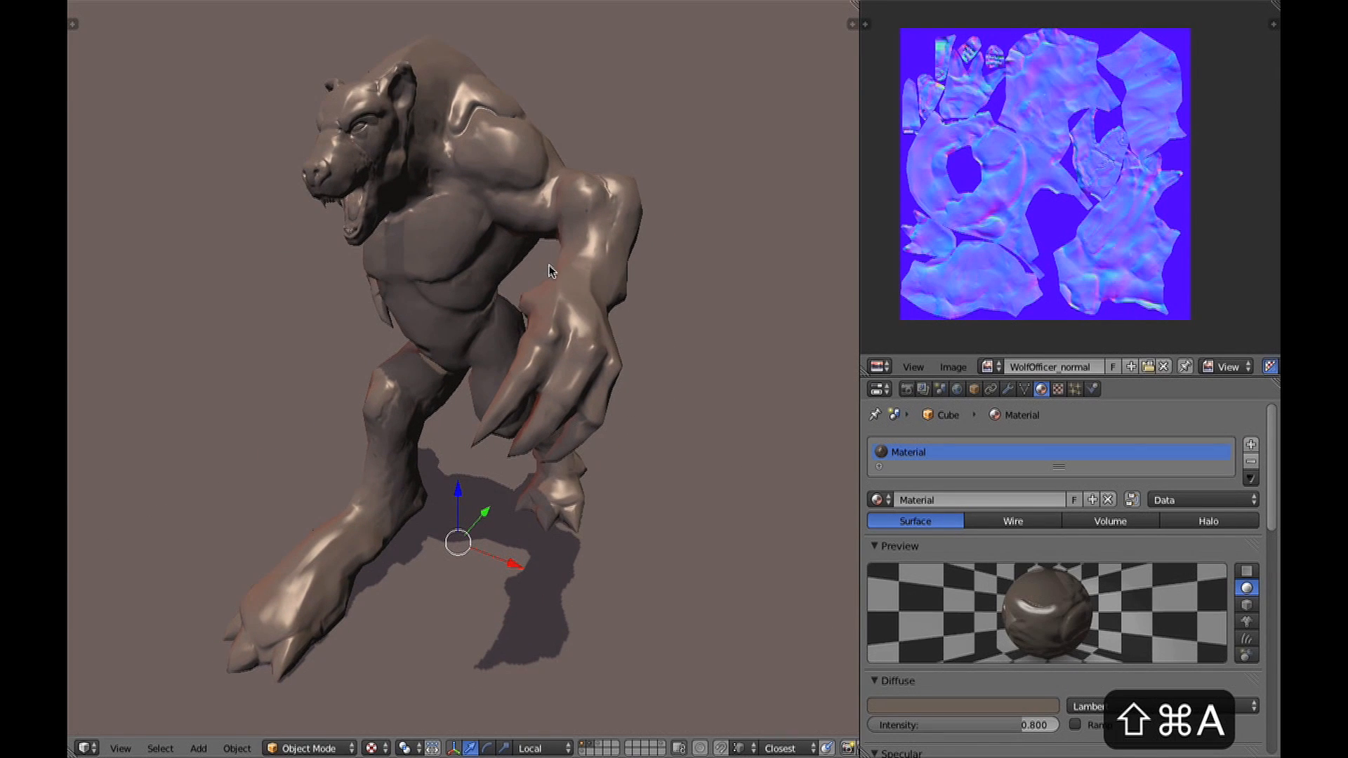
{"action": "key", "text": "shift+super+a"}
{"action": "middle_click_drag", "start_coordinate": [549, 266], "coordinate": [592, 261]}
{"action": "right_click", "coordinate": [673, 285]}
{"action": "middle_click_drag", "start_coordinate": [672, 285], "coordinate": [688, 313]}
{"action": "key", "text": "ctrl+Tab"}
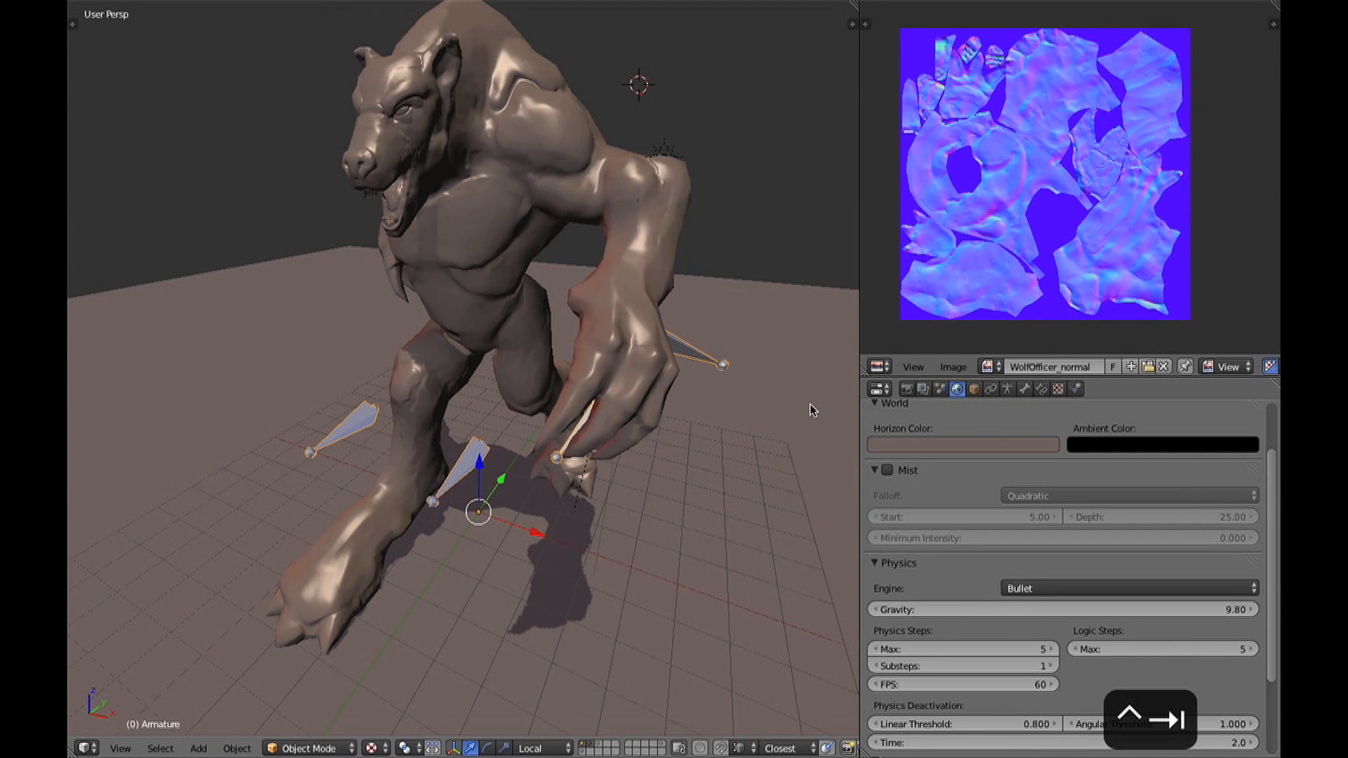
Change the normal map's image editor to a Dope Sheet and set it to Action Editor mode.
{"action": "left_click", "coordinate": [879, 367]}
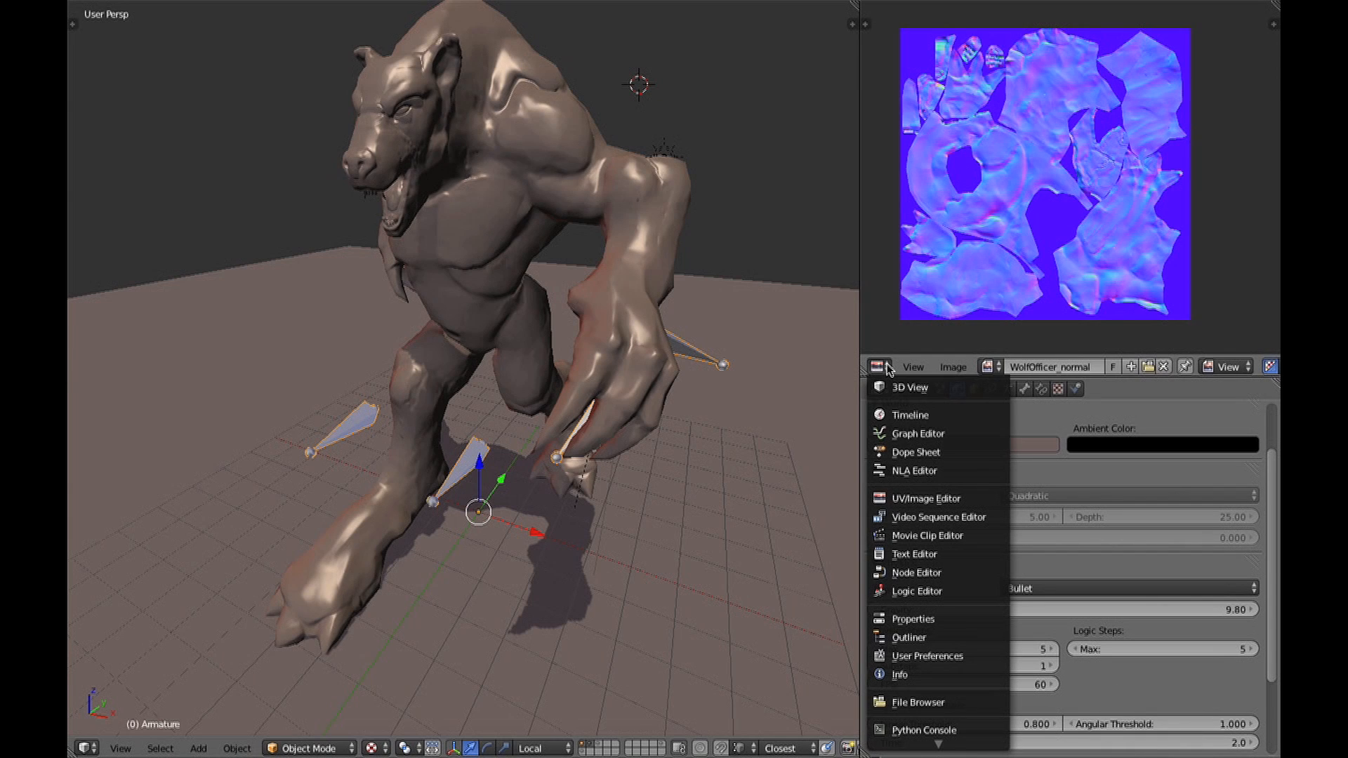
{"action": "left_click", "coordinate": [903, 455]}
{"action": "left_click", "coordinate": [1192, 366]}
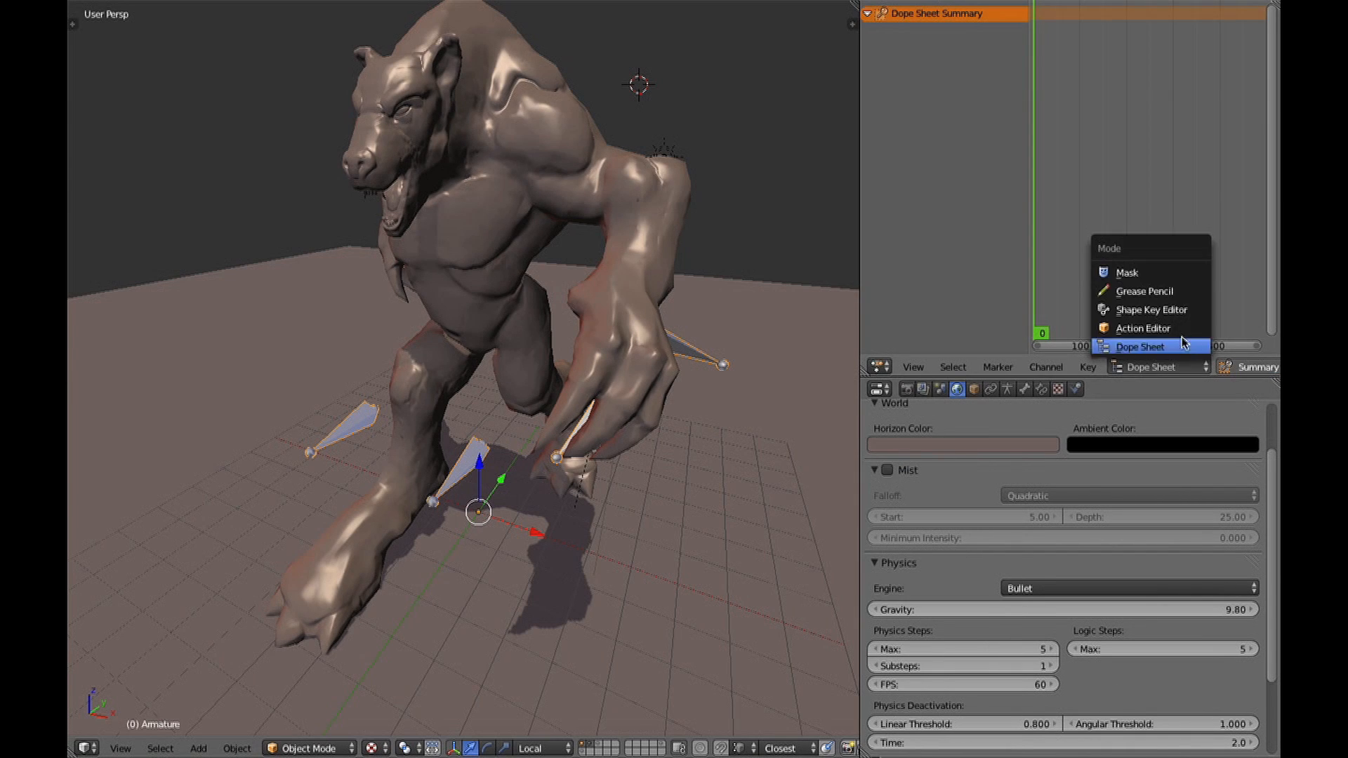
{"action": "left_click", "coordinate": [1192, 343]}
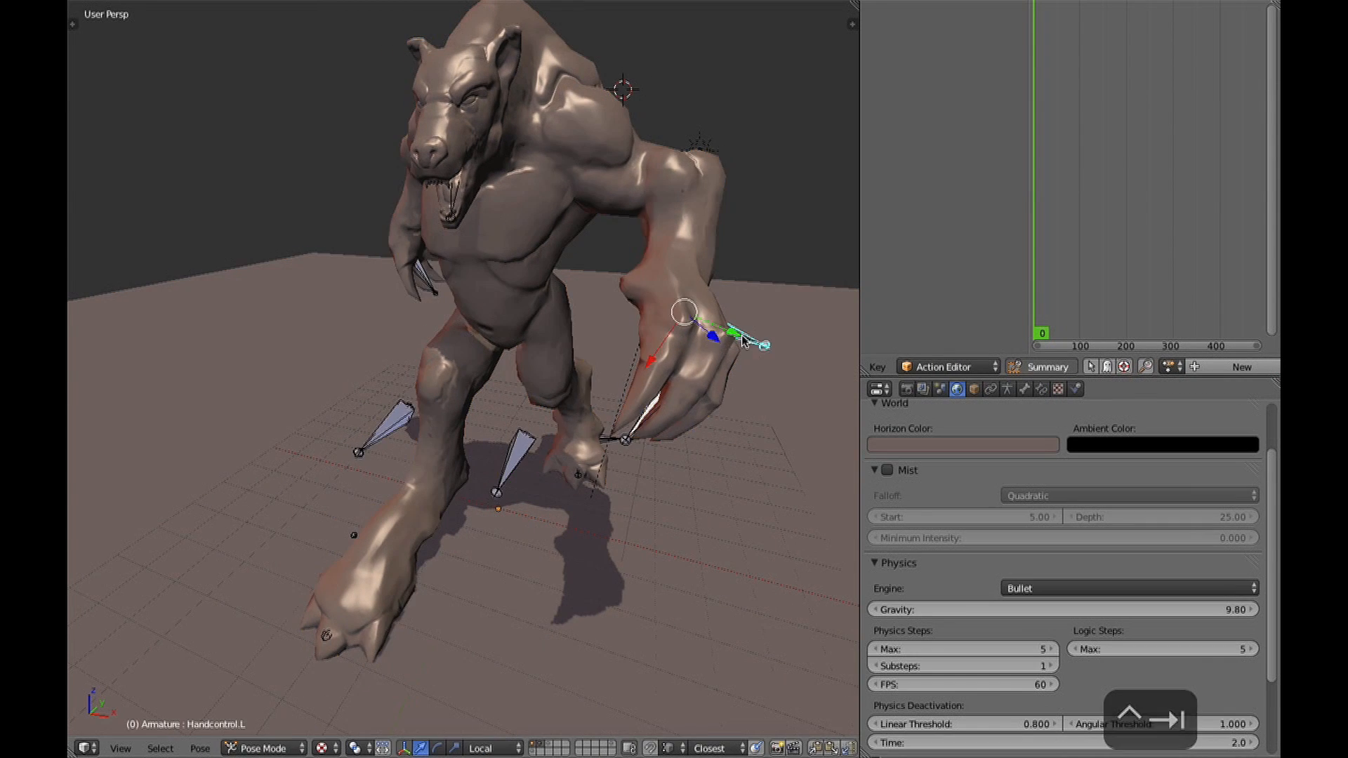
Raise and rotate the wolf's Handcontrol.L bone in Pose Mode and insert a keyframe for it.
{"action": "key", "text": "g"}
{"action": "key", "text": "r"}
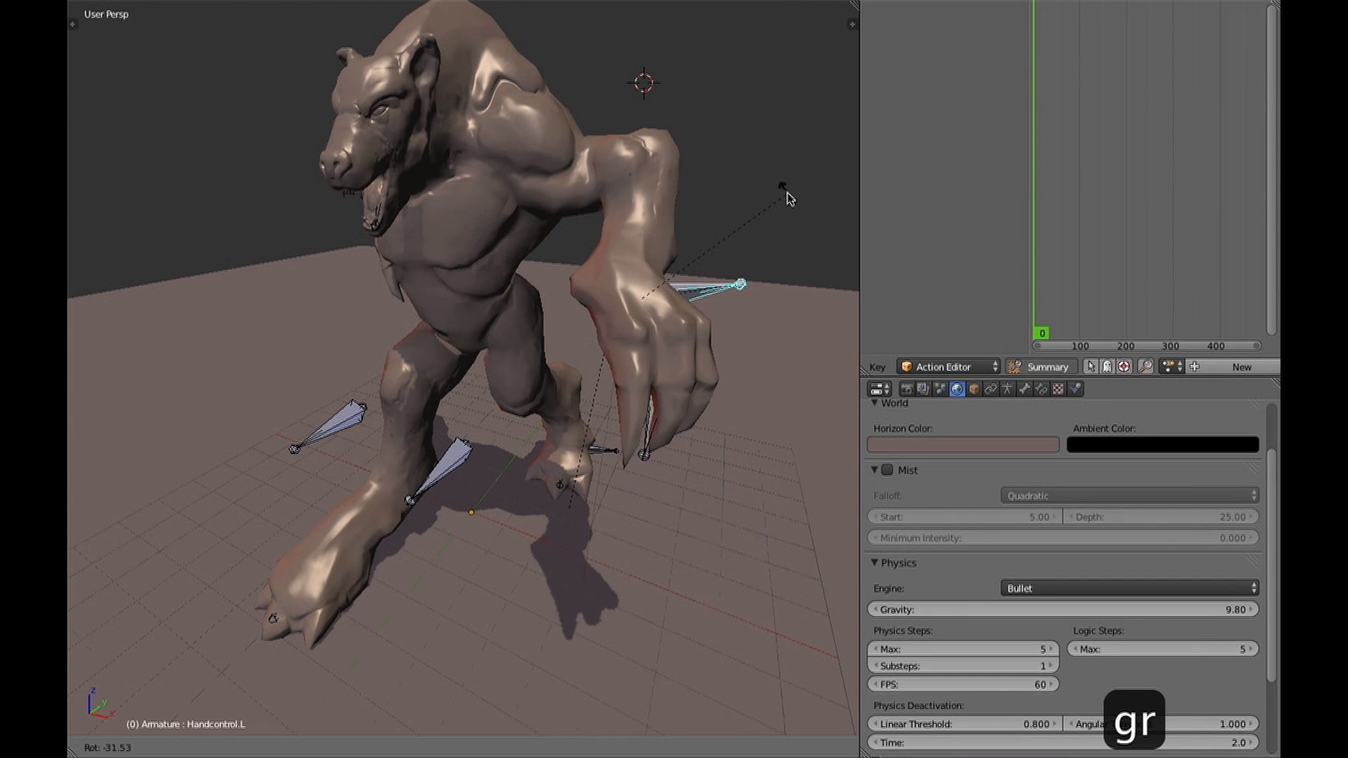
{"action": "key", "text": "r"}
{"action": "left_click", "coordinate": [809, 366]}
{"action": "key", "text": "i"}
{"action": "left_click", "coordinate": [786, 461]}
{"action": "middle_click_drag", "start_coordinate": [785, 461], "coordinate": [791, 295]}
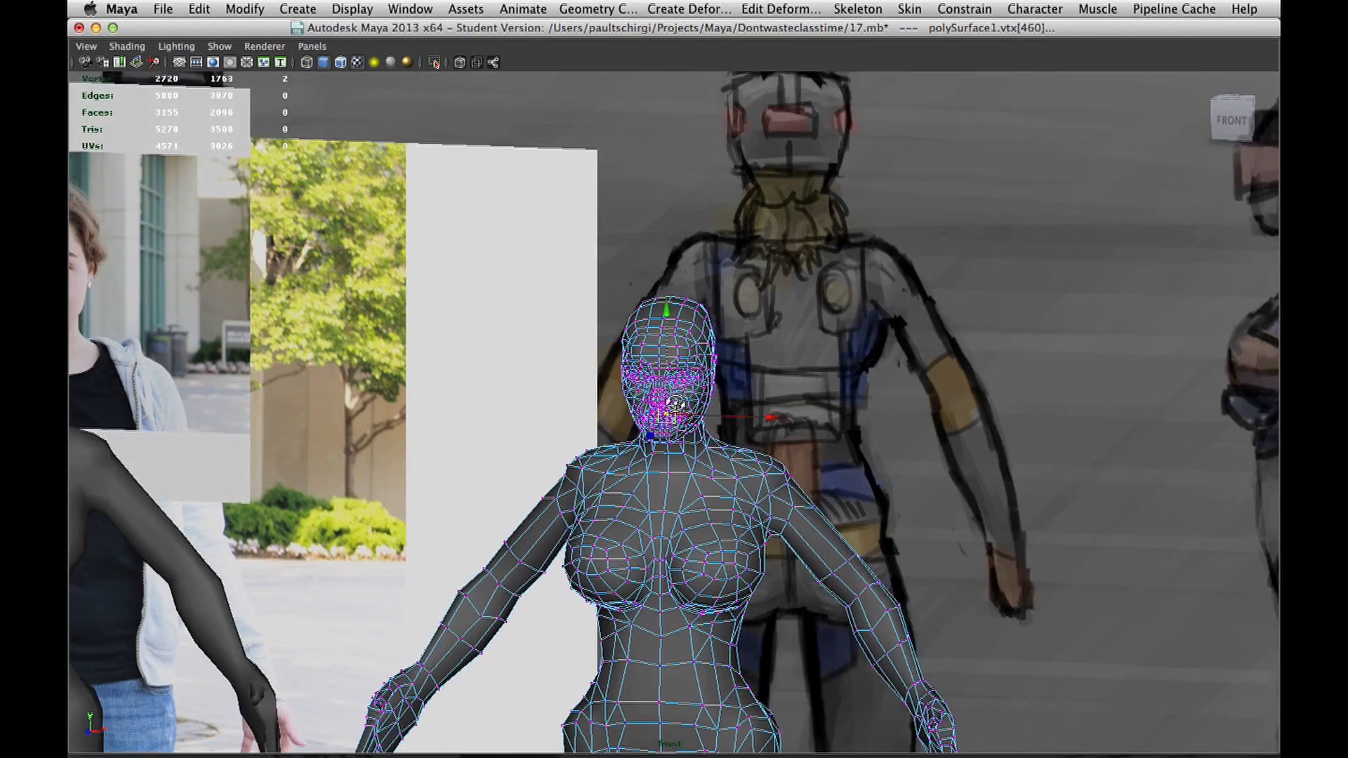
Switch to Maya and select a vertex near the mouth on polySurface1, followed by the reference plane beside the head.
{"action": "scroll", "coordinate": [676, 405], "scroll_direction": "up", "scroll_amount": 10}
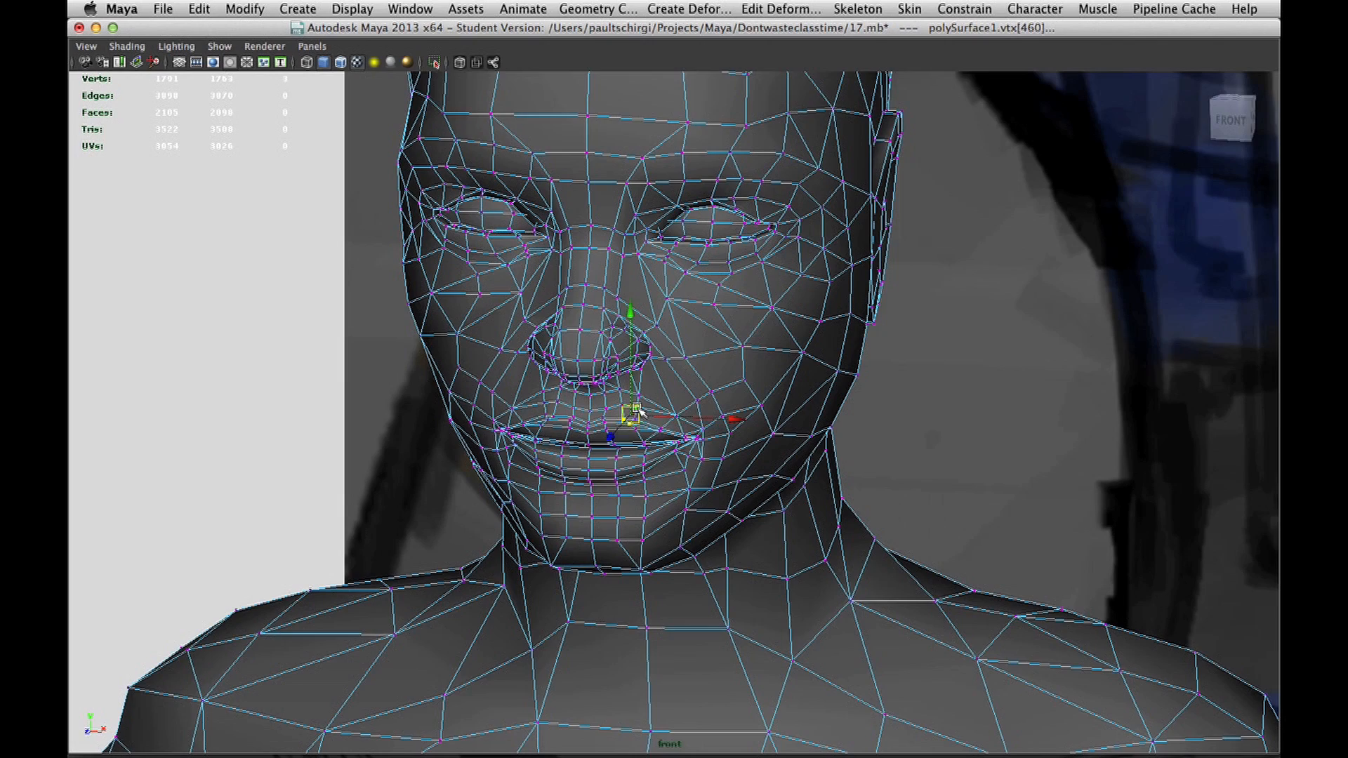
{"action": "scroll", "coordinate": [639, 412], "scroll_direction": "up", "scroll_amount": 3}
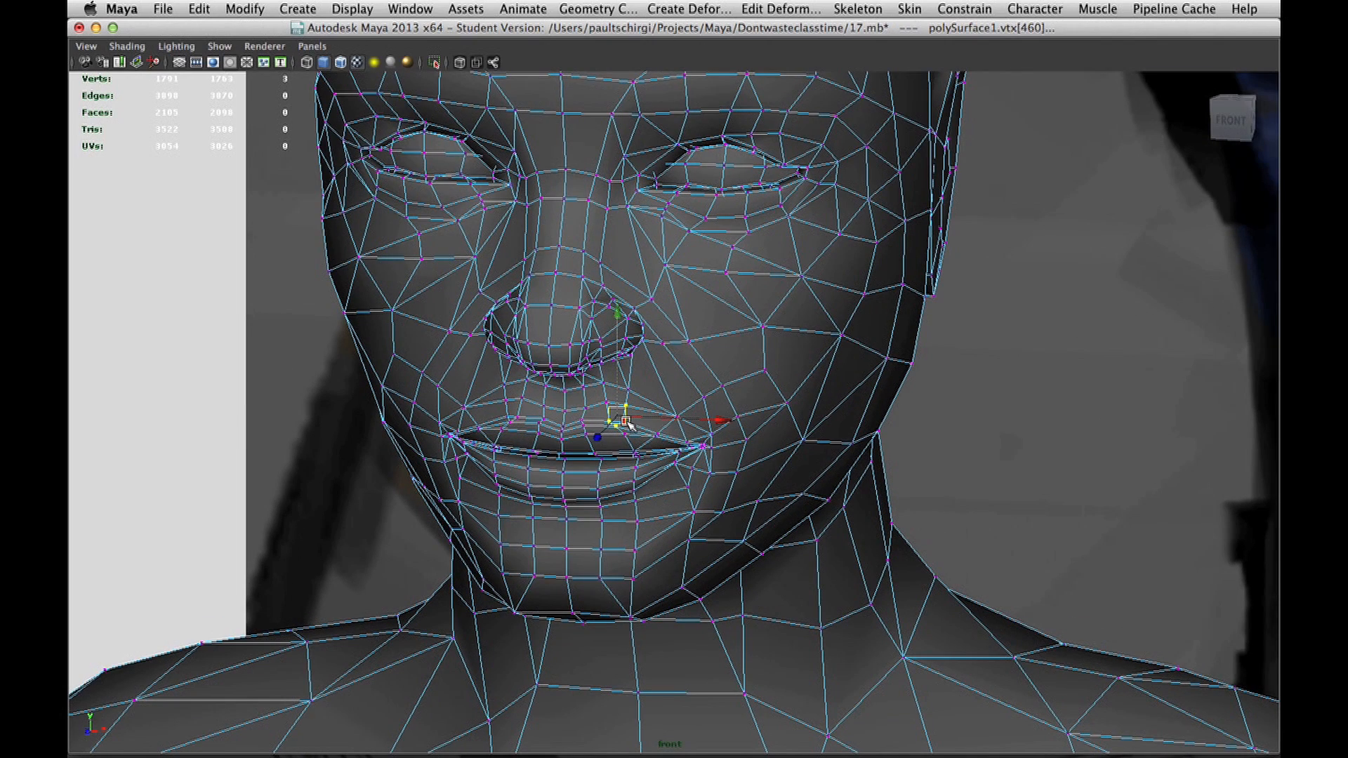
{"action": "scroll", "coordinate": [625, 422], "scroll_direction": "up", "scroll_amount": 4}
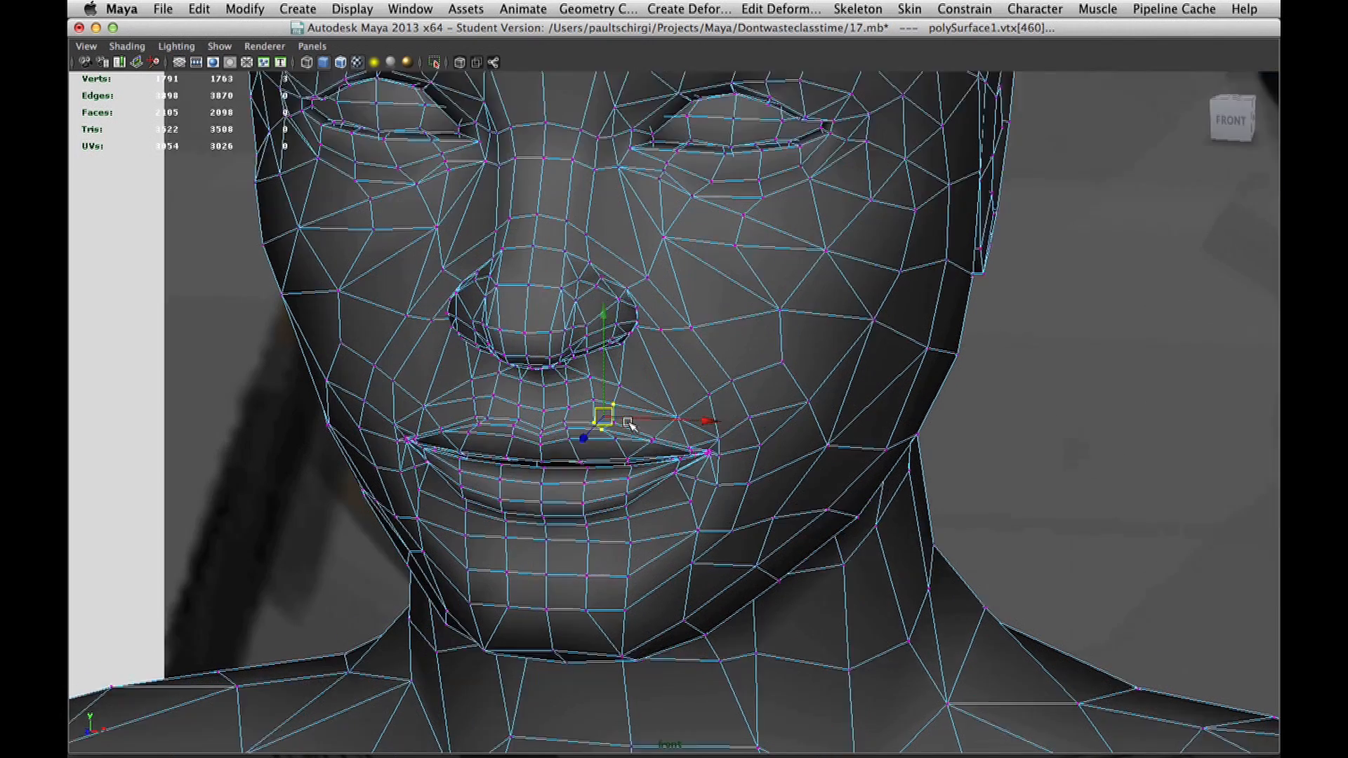
{"action": "scroll", "coordinate": [583, 427], "scroll_direction": "down", "scroll_amount": 10}
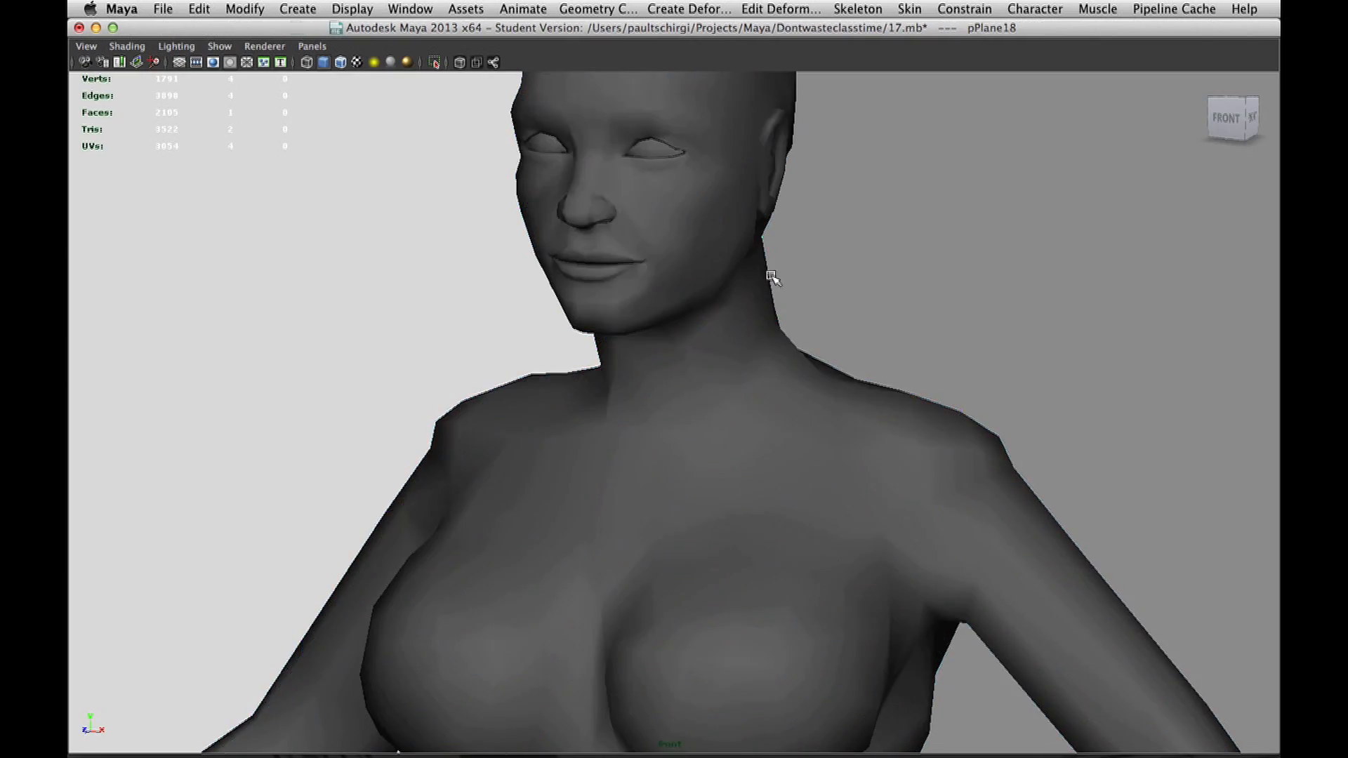
{"action": "scroll", "coordinate": [759, 293], "scroll_direction": "up", "scroll_amount": 2}
{"action": "left_click", "coordinate": [744, 346]}
{"action": "right_click_drag", "start_coordinate": [646, 363], "coordinate": [544, 364]}
{"action": "scroll", "coordinate": [628, 372], "scroll_direction": "up", "scroll_amount": 3}
{"action": "left_click", "coordinate": [627, 372]}
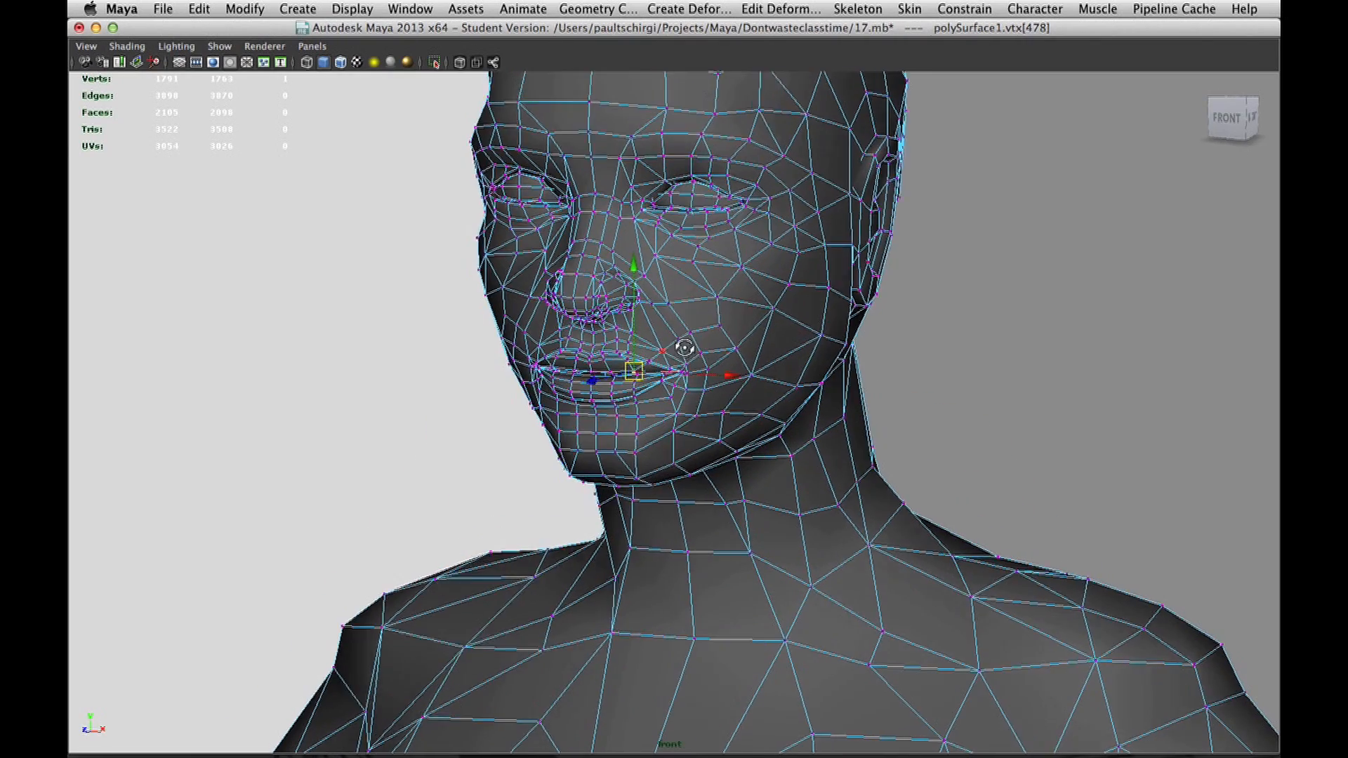
{"action": "right_click_drag", "start_coordinate": [710, 348], "coordinate": [762, 325]}
{"action": "left_click", "coordinate": [891, 320]}
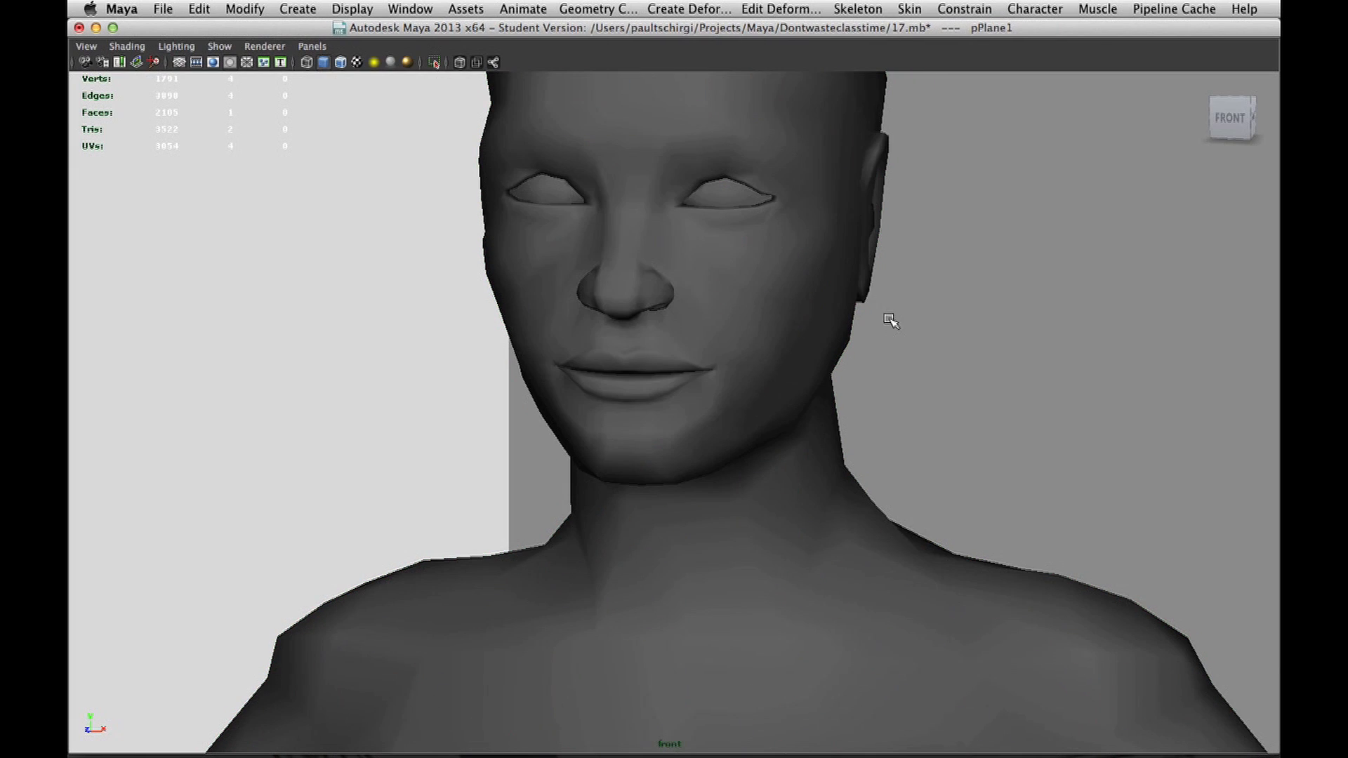
{"action": "key", "text": "super+q"}
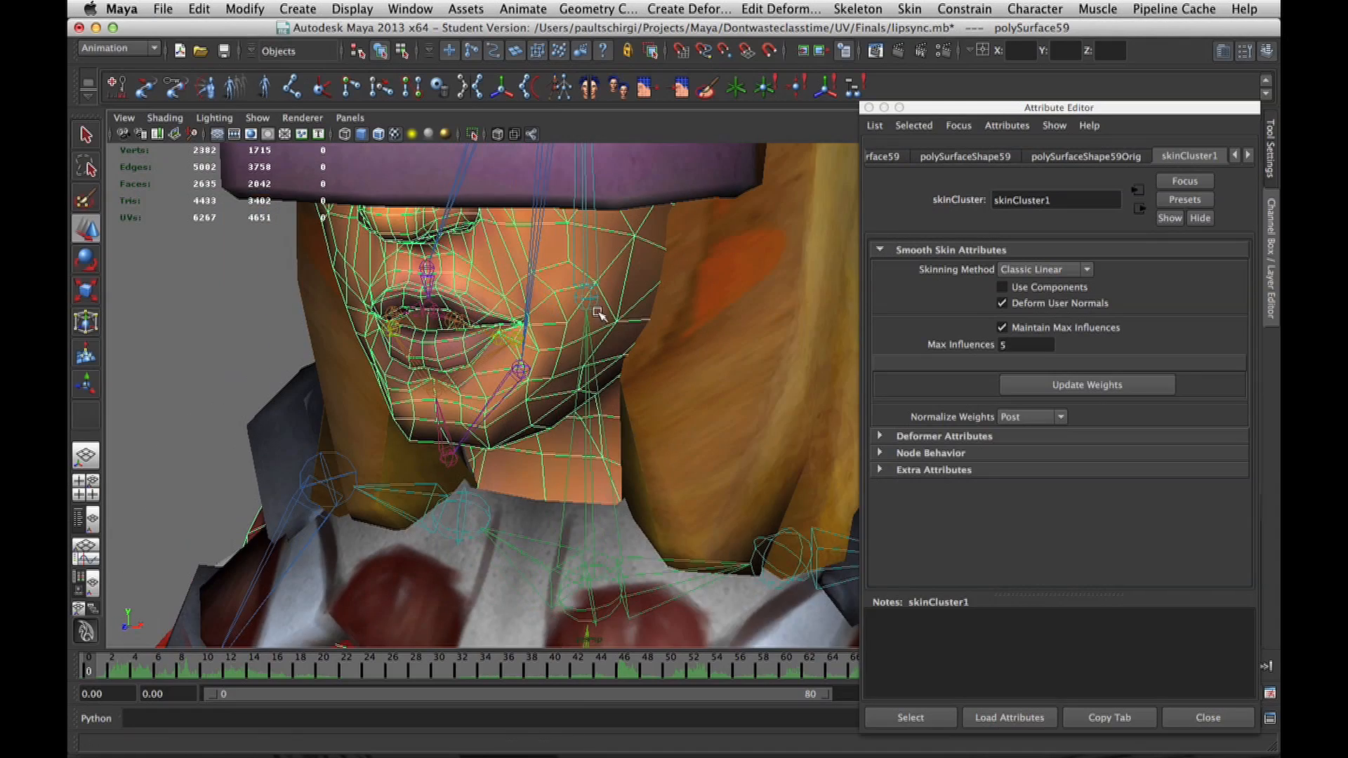
Examine the attributes of polySurface59 and its connected shape, original shape and skin cluster nodes.
{"action": "left_click", "coordinate": [1002, 160]}
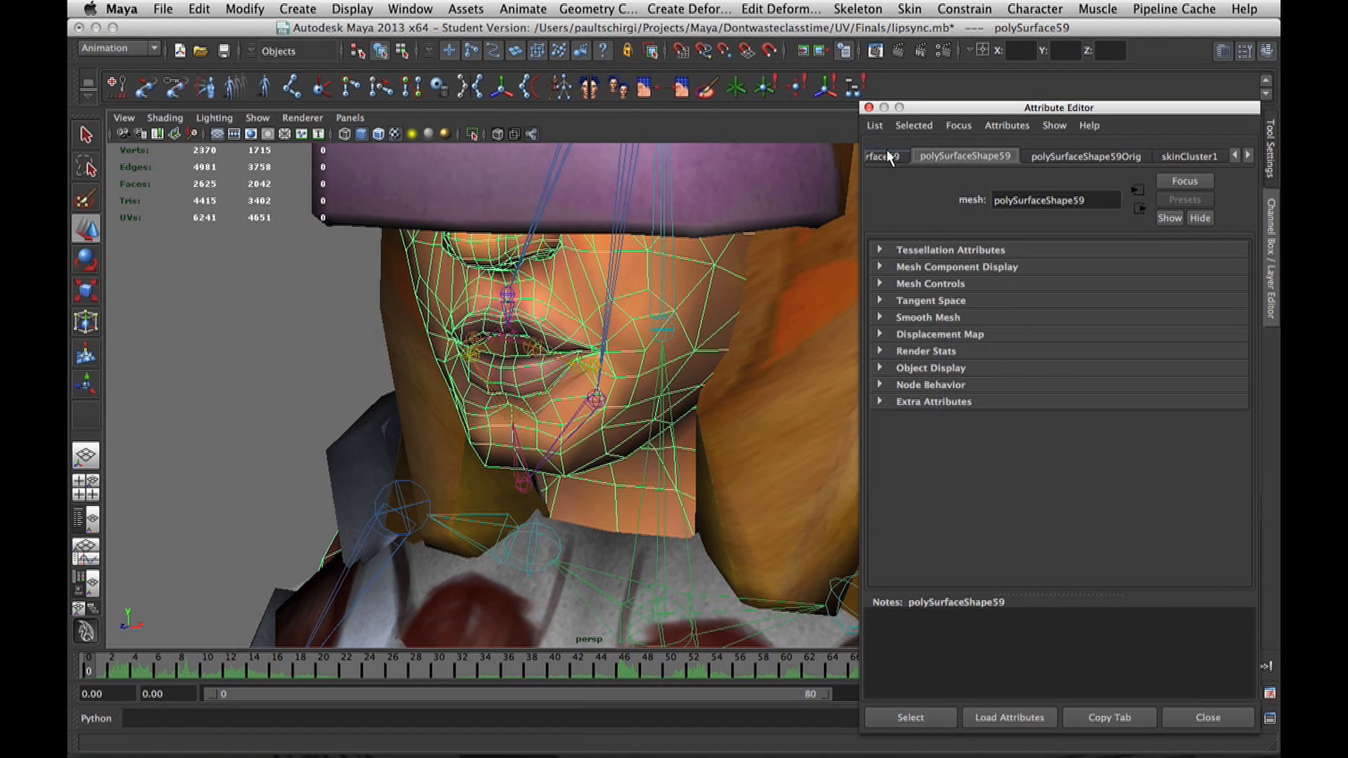
{"action": "left_click", "coordinate": [887, 154]}
{"action": "left_click", "coordinate": [1249, 155]}
{"action": "left_click", "coordinate": [1249, 155]}
{"action": "left_click", "coordinate": [1202, 157]}
{"action": "left_click", "coordinate": [1109, 154]}
{"action": "left_click", "coordinate": [1027, 156]}
Select the Character1_Head joint and review the attributes of its connected nodes, including bindPose1 and skinCluster1.
{"action": "left_click", "coordinate": [648, 295]}
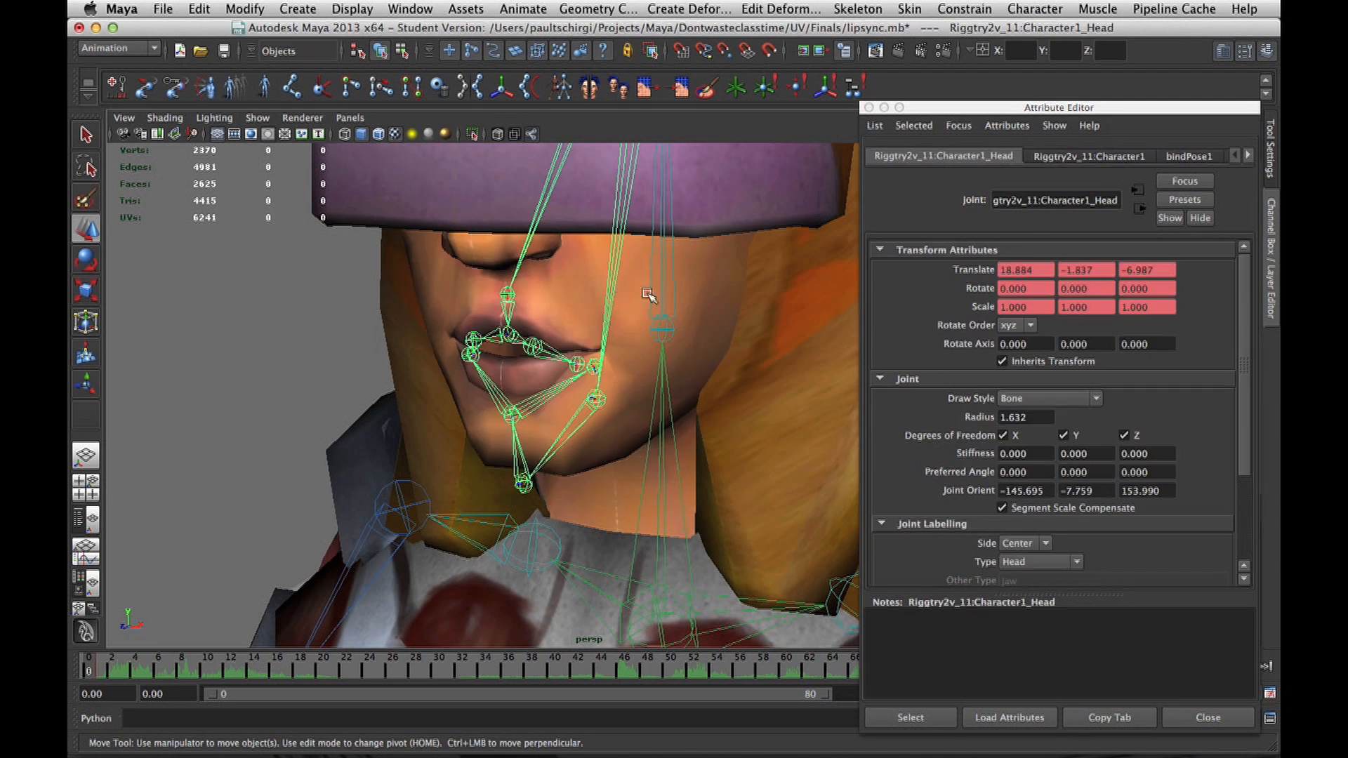
{"action": "left_click", "coordinate": [1107, 157]}
{"action": "scroll", "coordinate": [1059, 347], "scroll_direction": "down", "scroll_amount": 2}
{"action": "left_click", "coordinate": [986, 157]}
{"action": "left_click", "coordinate": [1189, 157]}
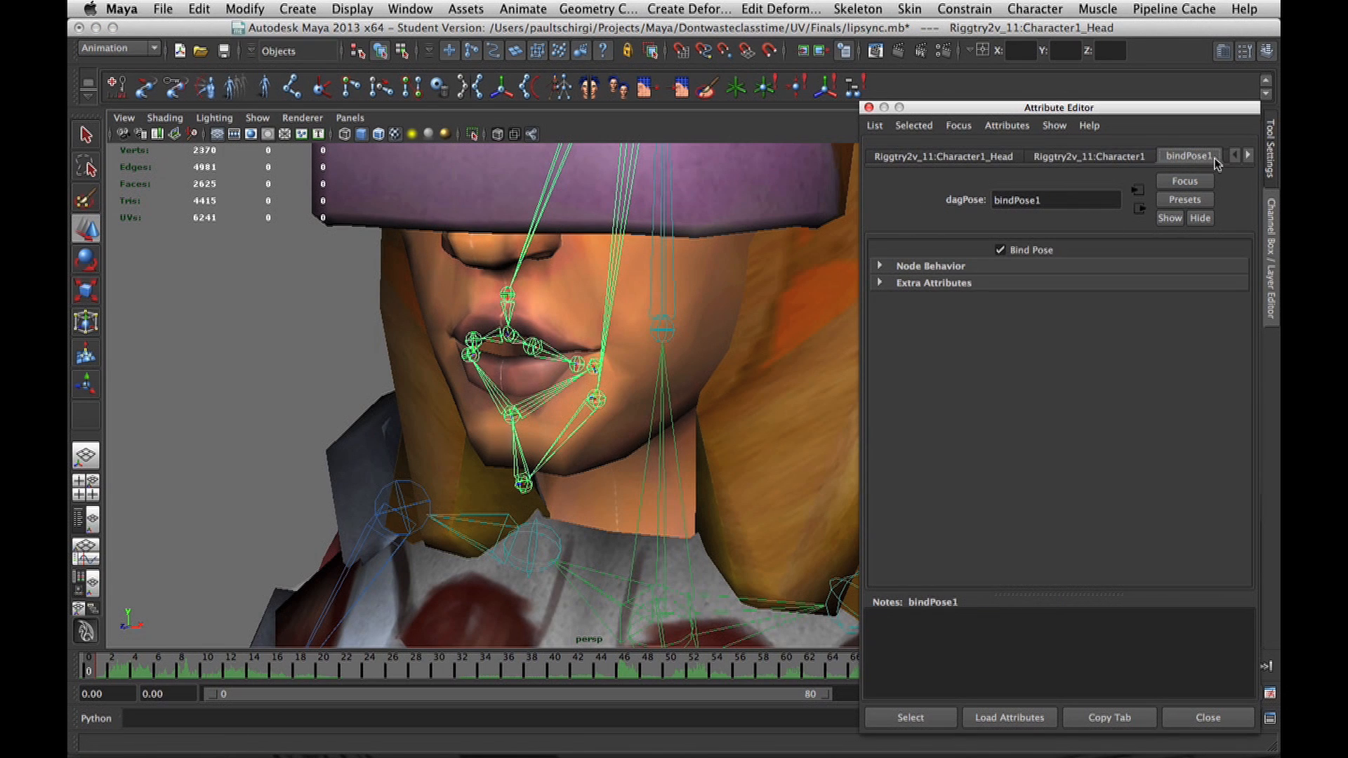
{"action": "left_click", "coordinate": [1190, 157]}
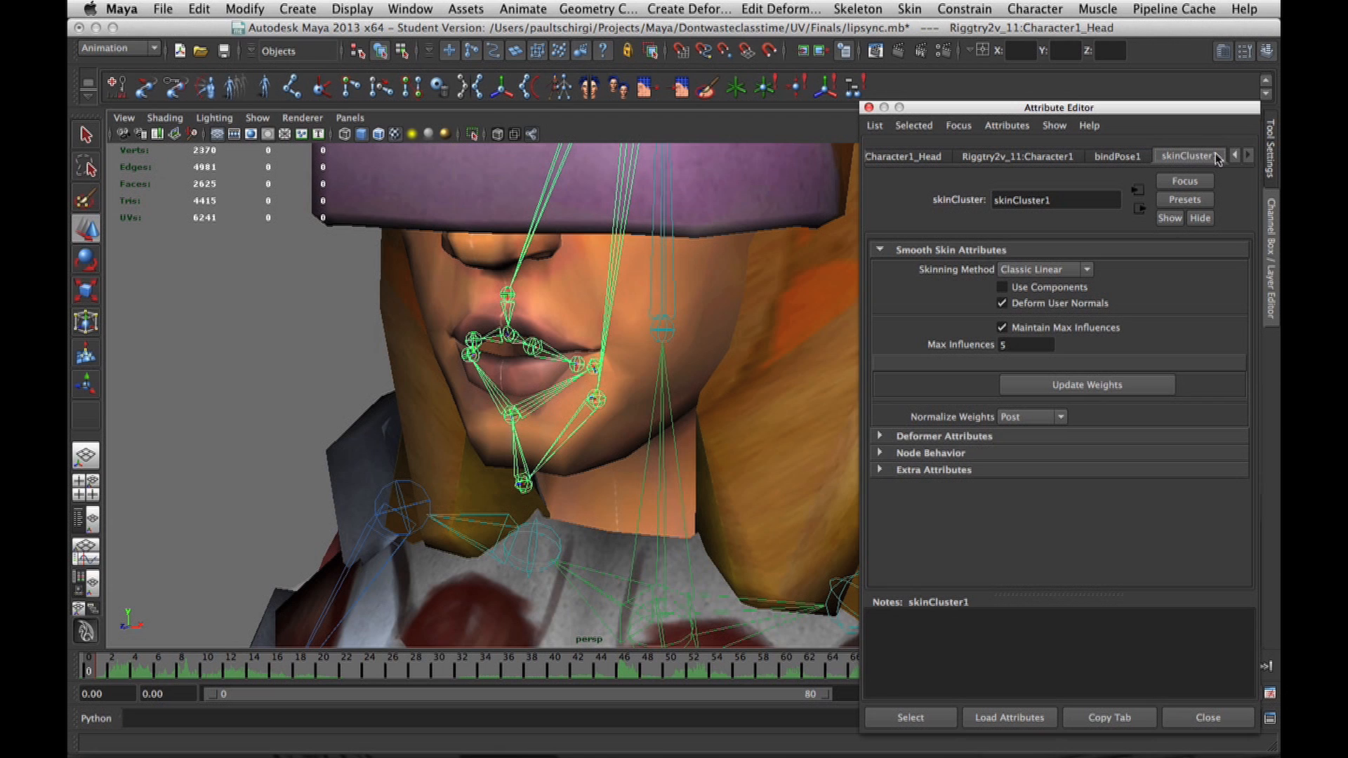
{"action": "scroll", "coordinate": [778, 308], "scroll_direction": "down", "scroll_amount": 6}
Select the collar armour piece and switch the selection to the body mesh polySurface59.
{"action": "left_click", "coordinate": [680, 538]}
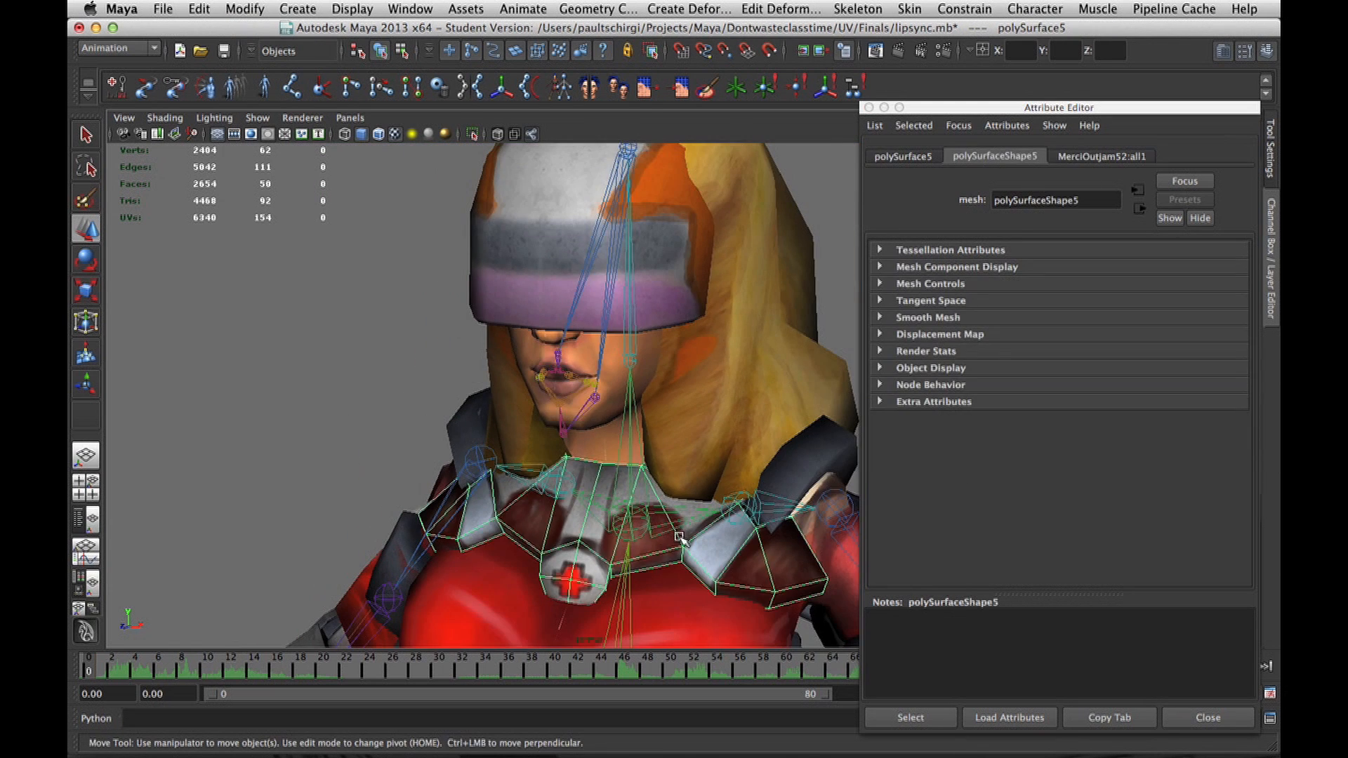
{"action": "scroll", "coordinate": [718, 542], "scroll_direction": "down", "scroll_amount": 6}
{"action": "left_click", "coordinate": [686, 556]}
{"action": "left_click", "coordinate": [620, 530]}
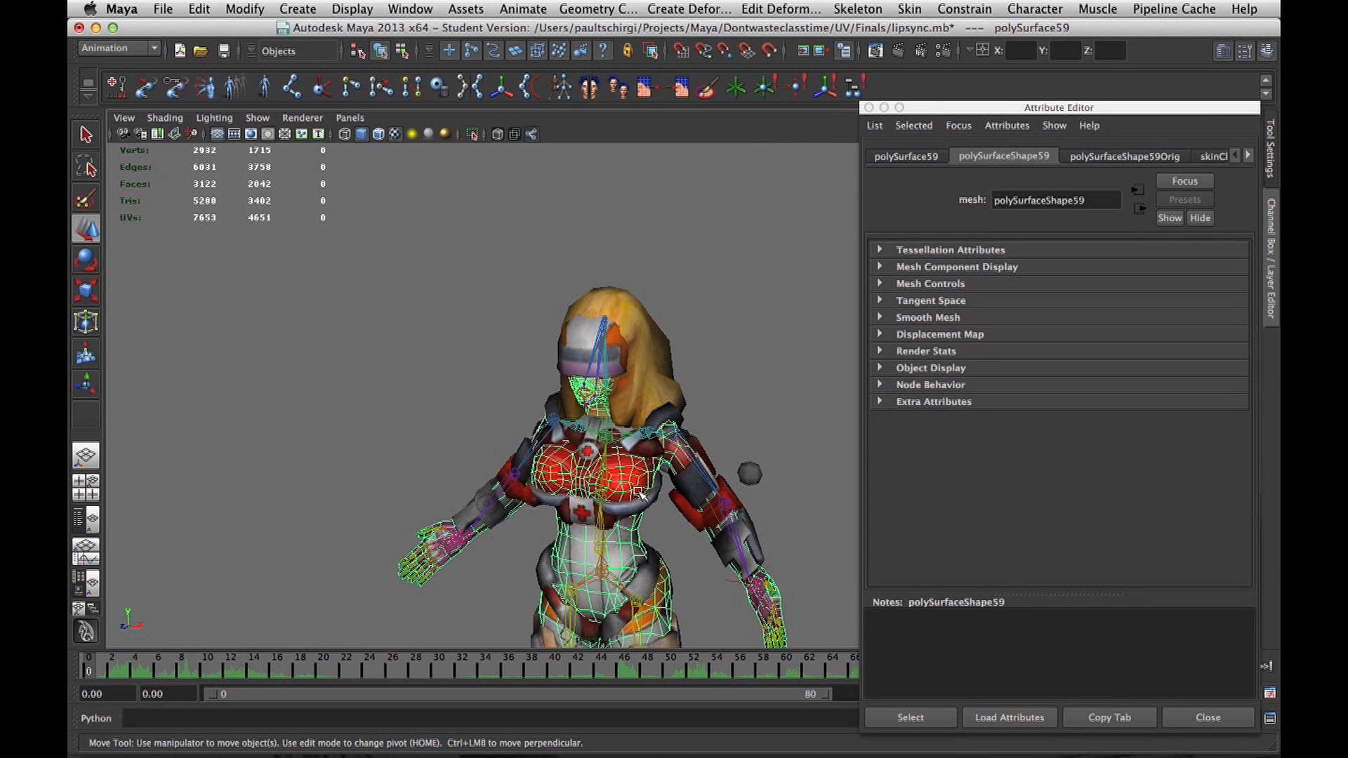
{"action": "middle_click_drag", "start_coordinate": [700, 515], "coordinate": [694, 351], "text": "alt"}
Select the thigh armour and the Character1_LeftLeg joint, and show the joint's bindPose1 attributes.
{"action": "left_click", "coordinate": [658, 469]}
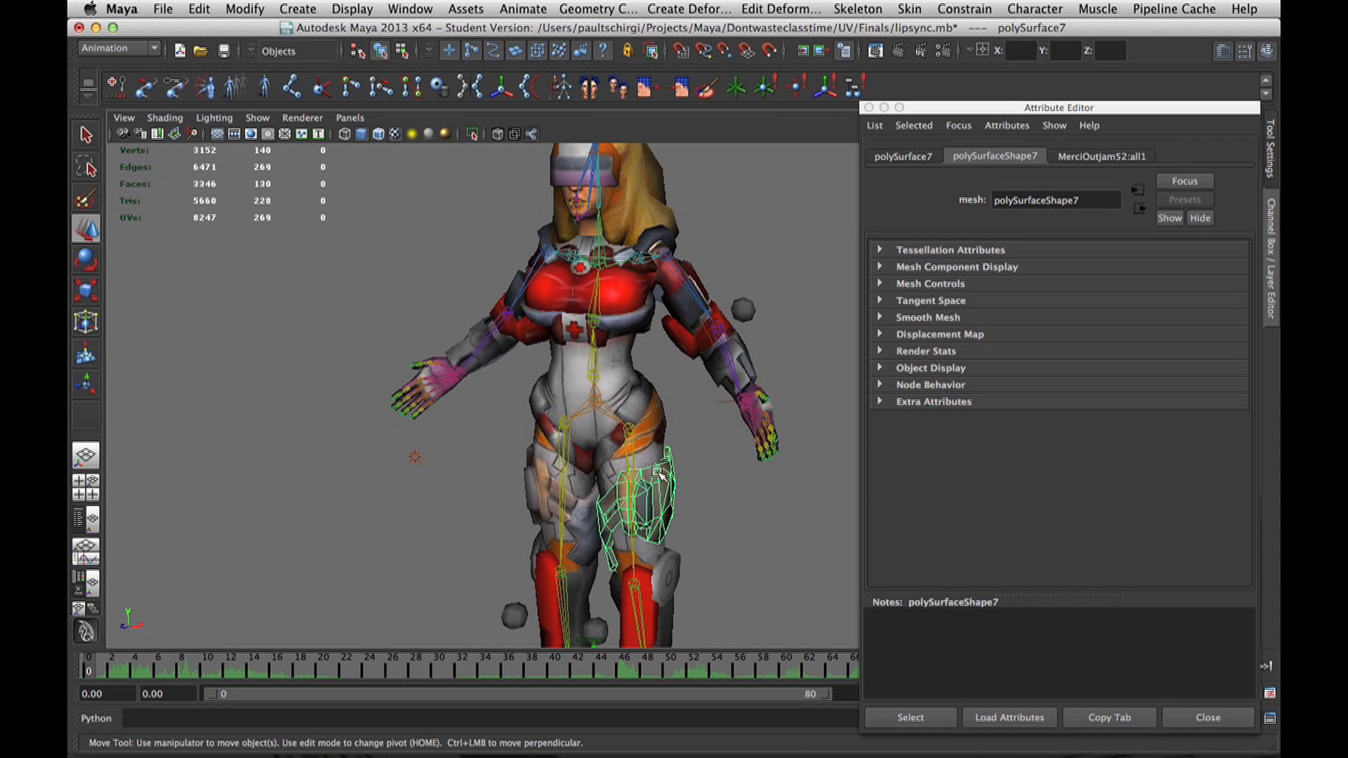
{"action": "left_click", "coordinate": [634, 455]}
{"action": "left_click", "coordinate": [623, 528]}
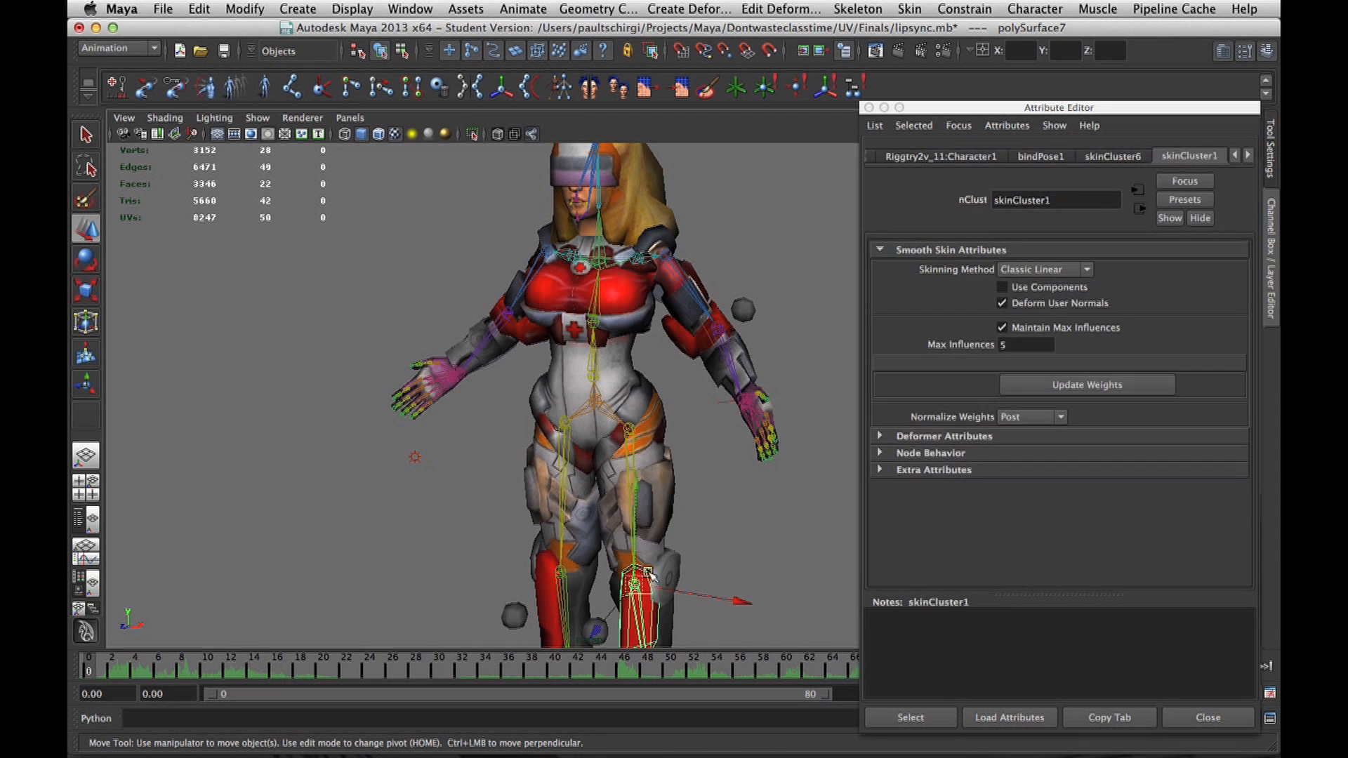
{"action": "left_click", "coordinate": [1040, 156]}
{"action": "left_click_drag", "start_coordinate": [633, 353], "coordinate": [934, 284], "text": "alt"}
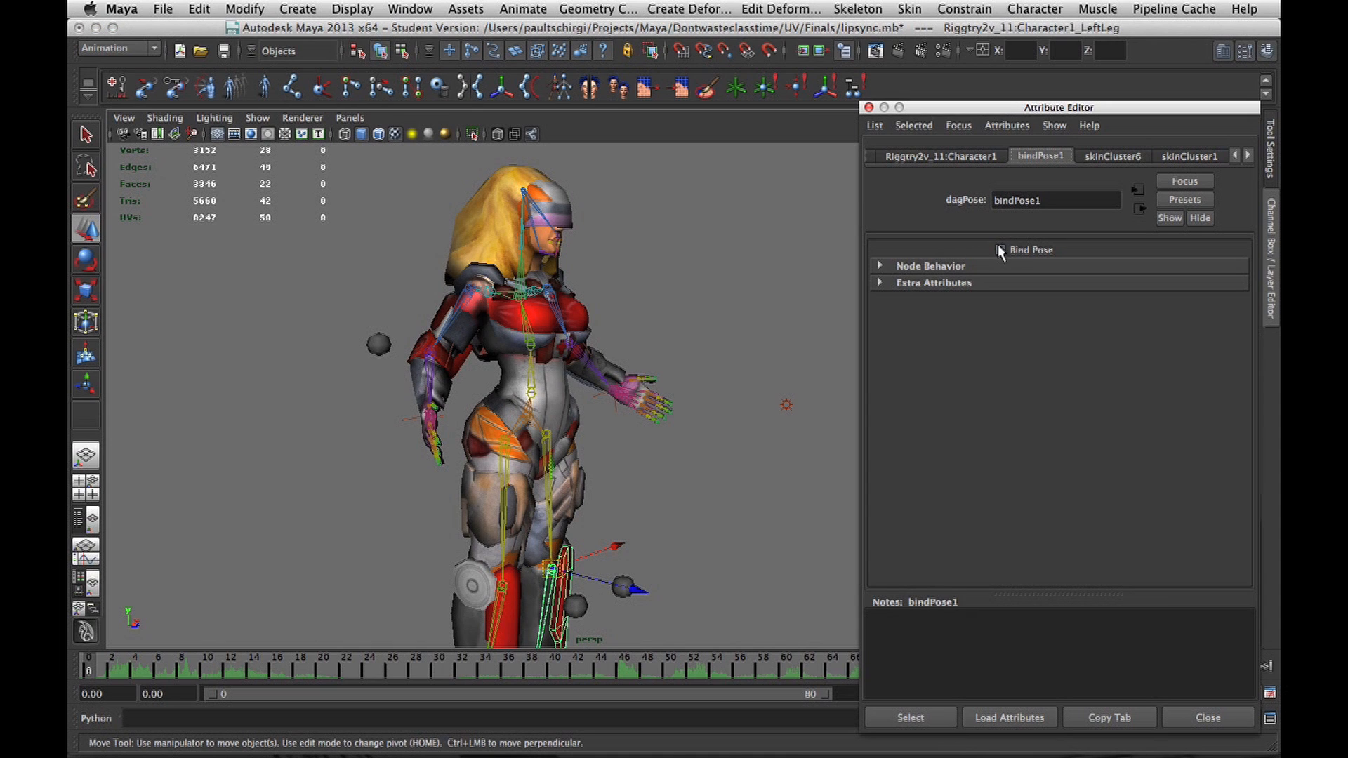
{"action": "left_click_drag", "start_coordinate": [632, 302], "coordinate": [323, 333], "text": "alt"}
{"action": "right_click_drag", "start_coordinate": [323, 333], "coordinate": [595, 278], "text": "alt"}
{"action": "middle_click_drag", "start_coordinate": [595, 277], "coordinate": [595, 352], "text": "alt"}
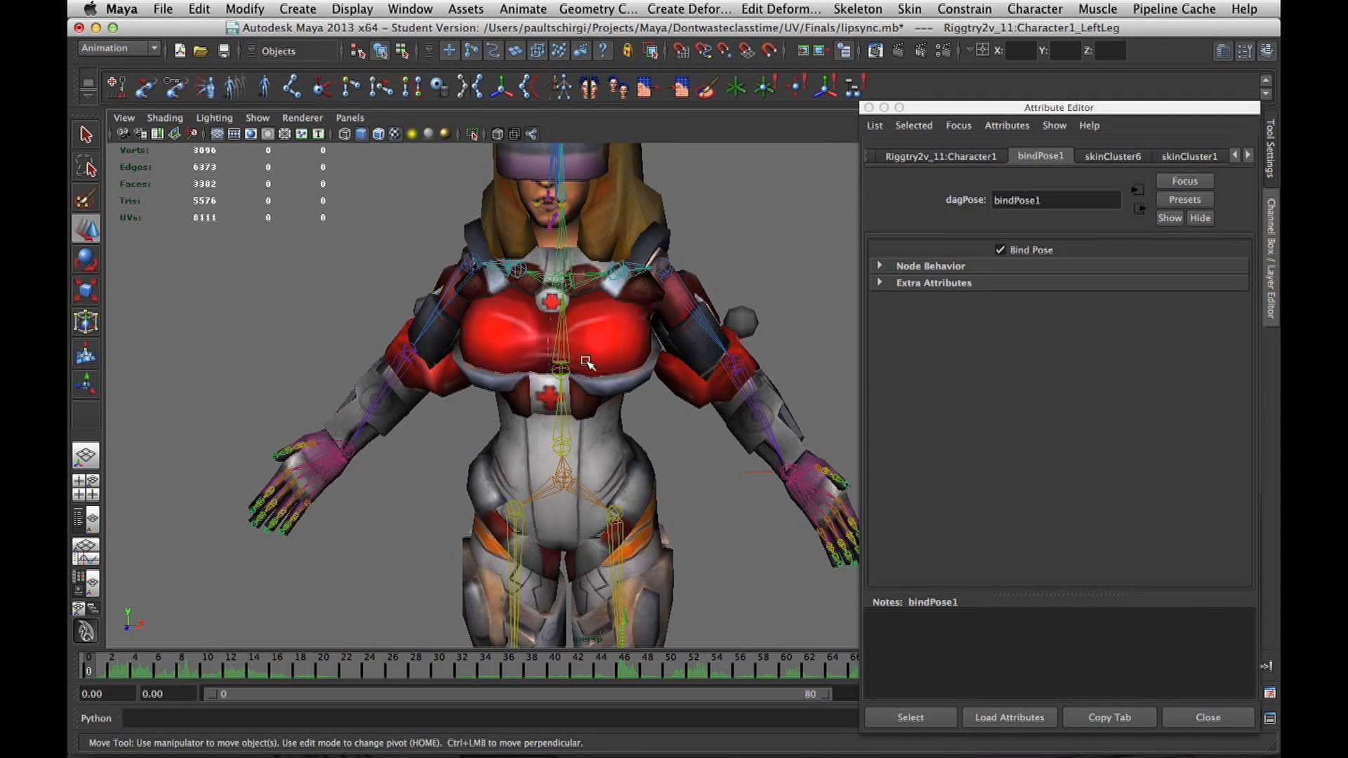
Select ikHandle1 at the character's left wrist and move it to bend the left arm.
{"action": "left_click", "coordinate": [567, 398]}
{"action": "left_click_drag", "start_coordinate": [594, 413], "coordinate": [566, 432]}
{"action": "key", "text": "w"}
{"action": "left_click", "coordinate": [750, 472]}
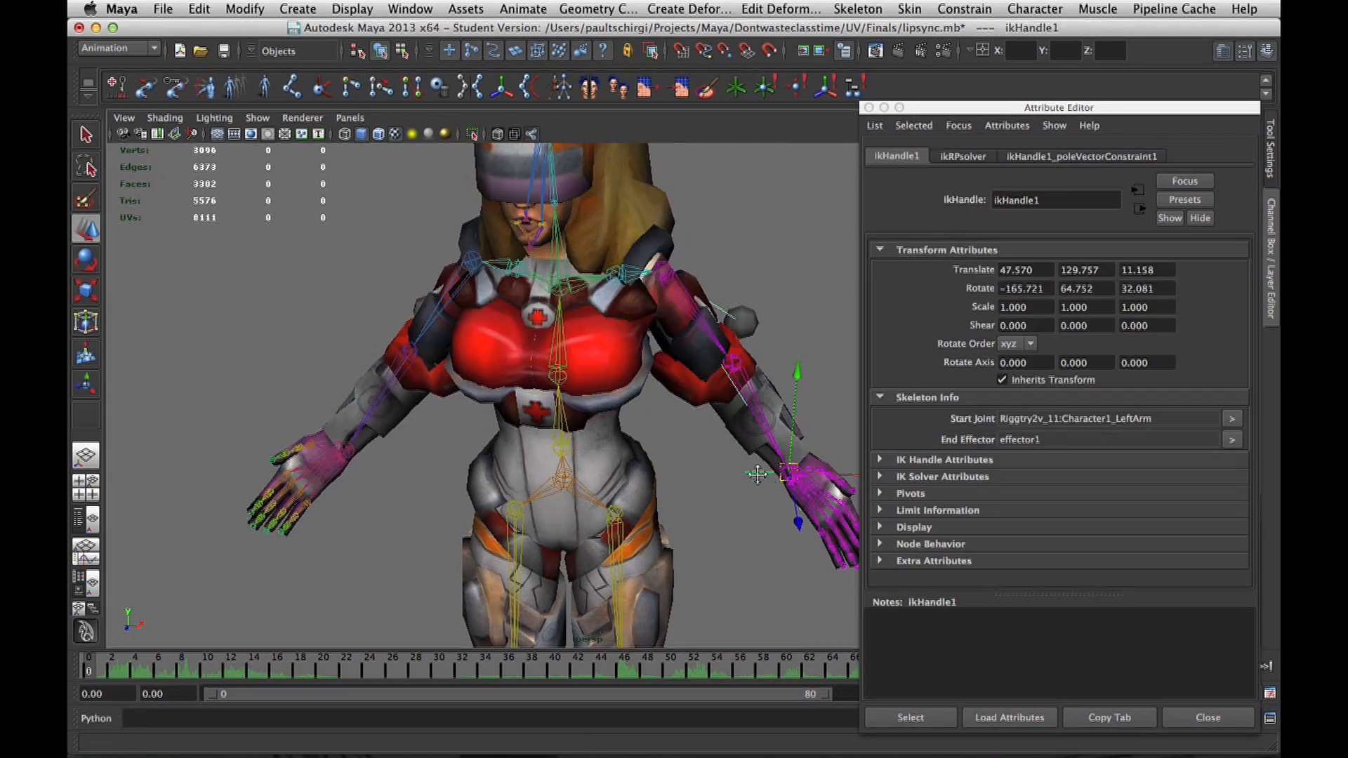
{"action": "middle_click_drag", "start_coordinate": [753, 473], "coordinate": [725, 474], "text": "alt"}
{"action": "left_click_drag", "start_coordinate": [767, 407], "coordinate": [520, 309]}
{"action": "key", "text": "e"}
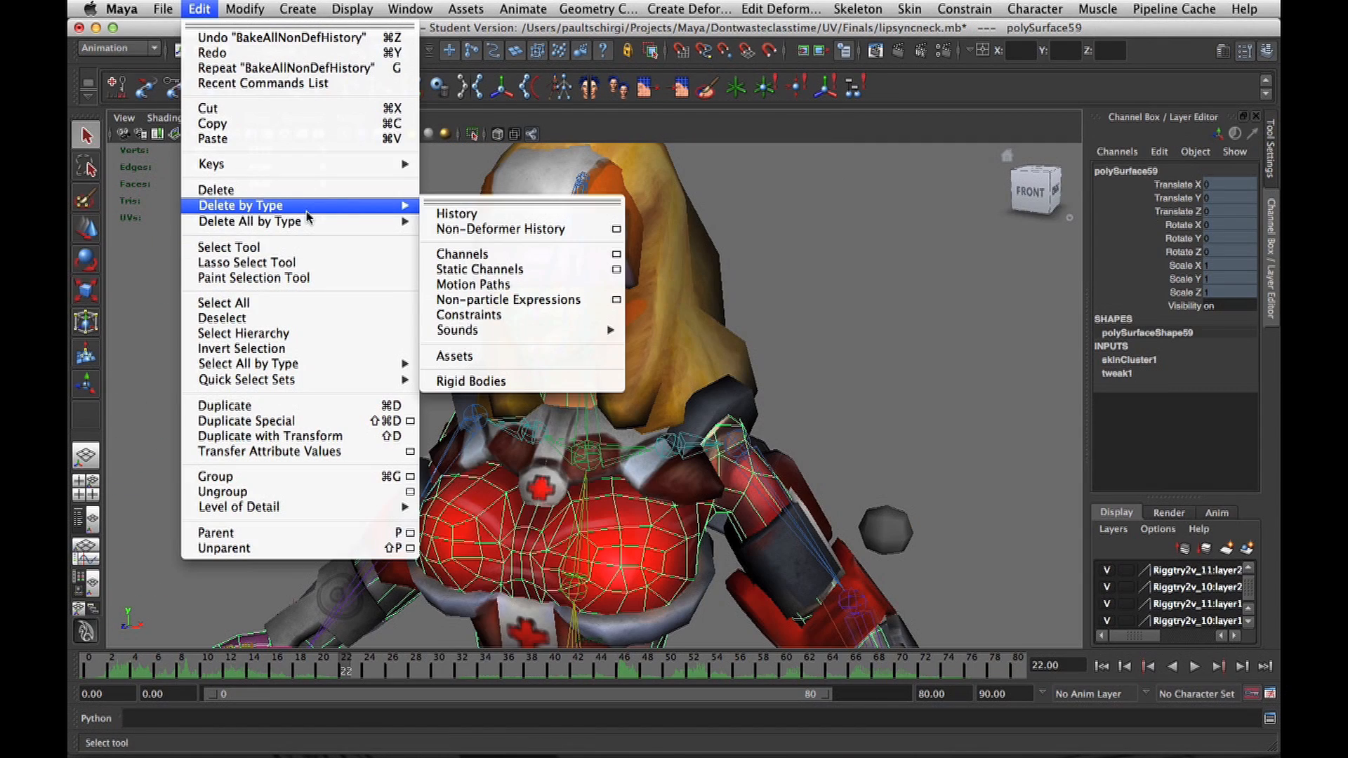
{"action": "mouse_move", "coordinate": [311, 223]}
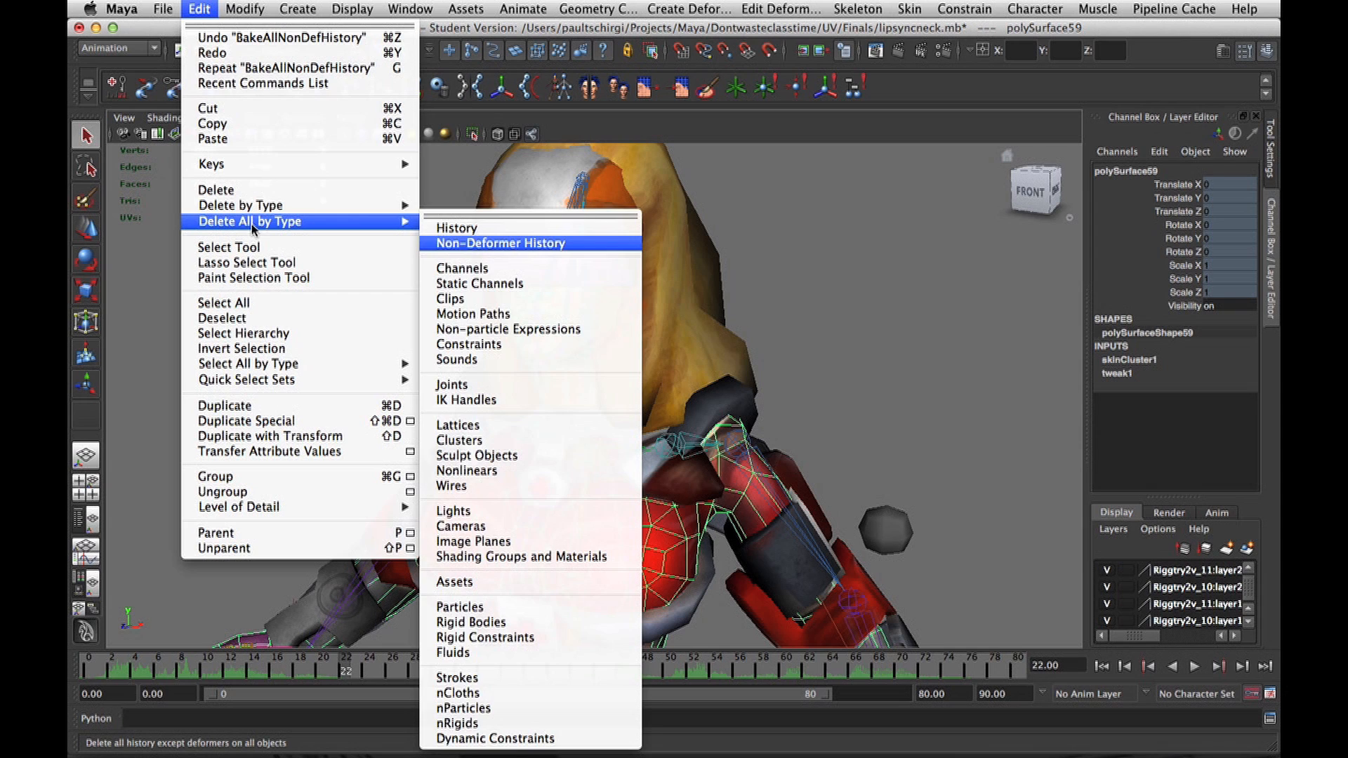
{"action": "mouse_move", "coordinate": [254, 224]}
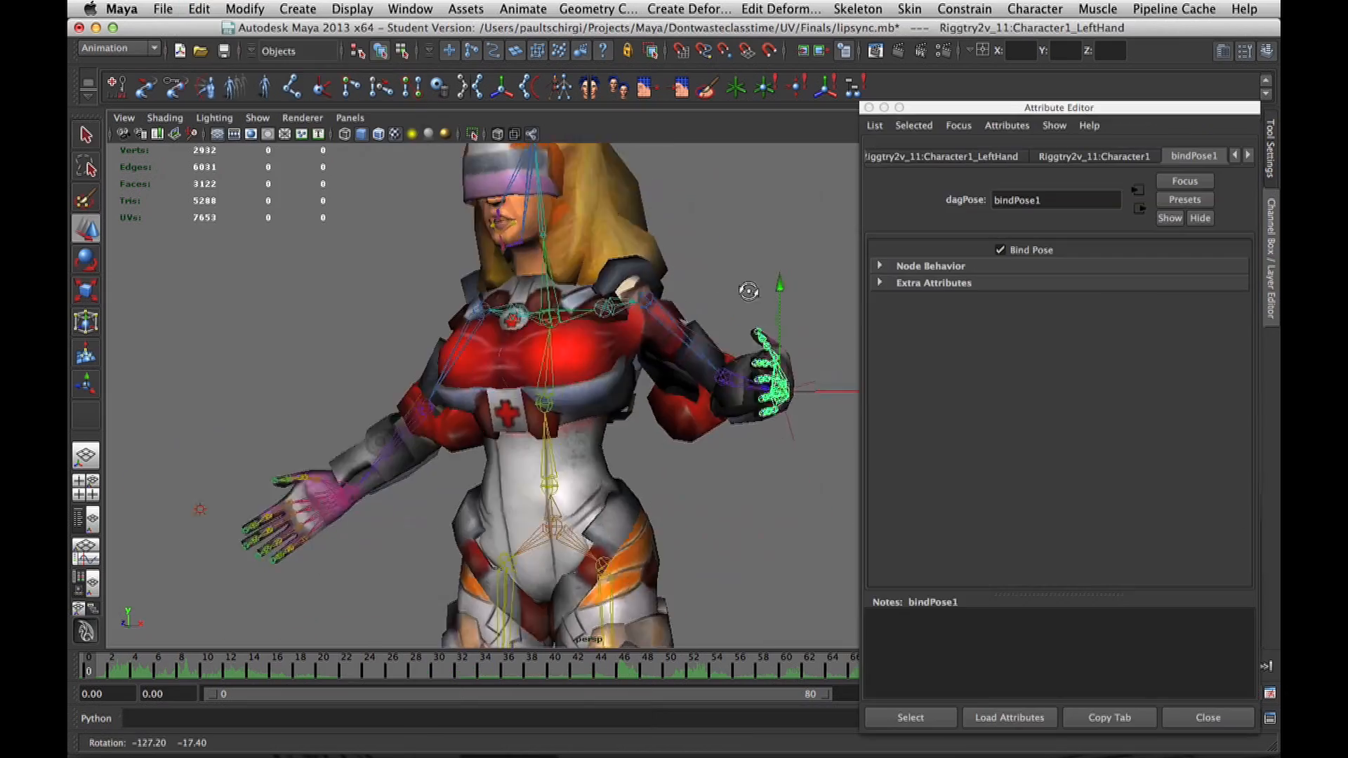
Examine the character's posed left arm and hand from several angles and distances.
{"action": "left_click_drag", "start_coordinate": [744, 292], "coordinate": [716, 323], "text": "alt"}
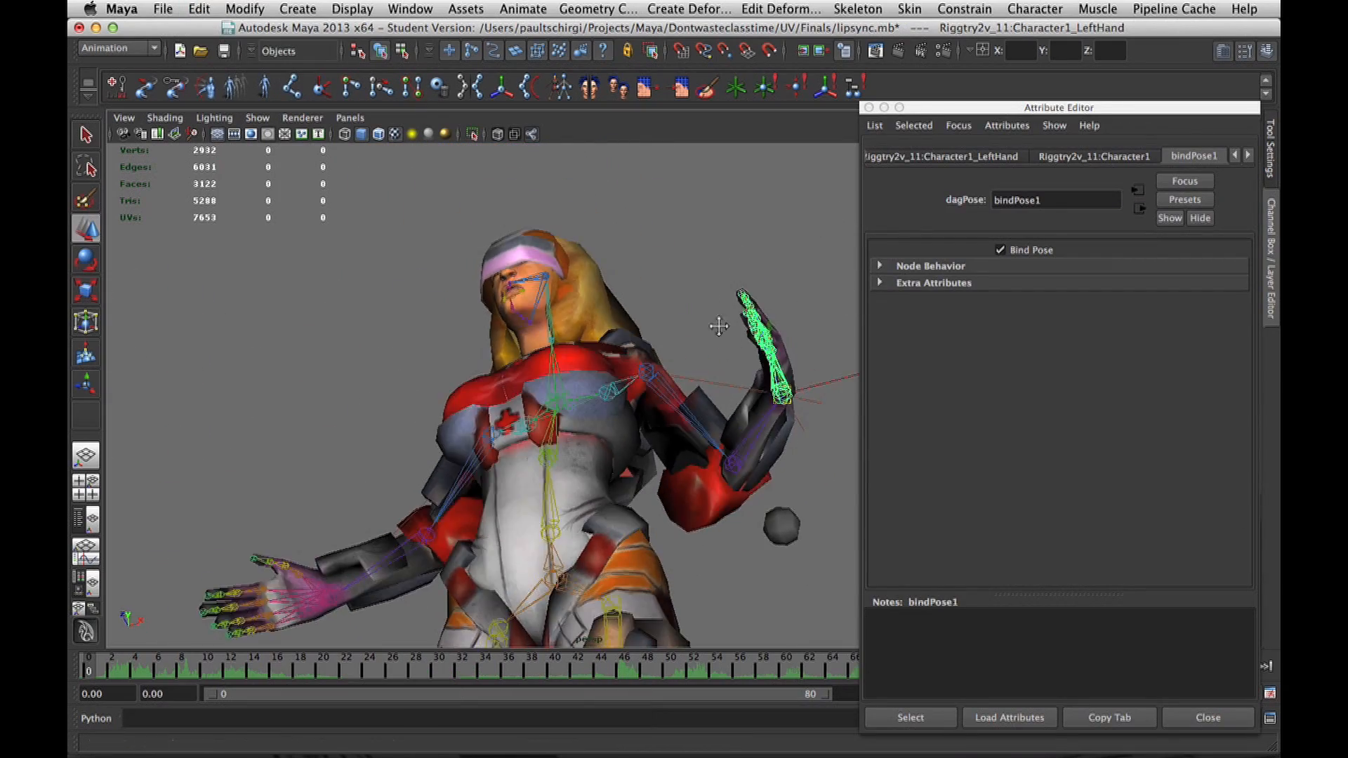
{"action": "middle_click_drag", "start_coordinate": [716, 323], "coordinate": [671, 295], "text": "alt"}
{"action": "scroll", "coordinate": [671, 295], "scroll_direction": "up", "scroll_amount": 5}
{"action": "left_click_drag", "start_coordinate": [671, 295], "coordinate": [595, 338], "text": "alt"}
{"action": "scroll", "coordinate": [597, 351], "scroll_direction": "down", "scroll_amount": 8}
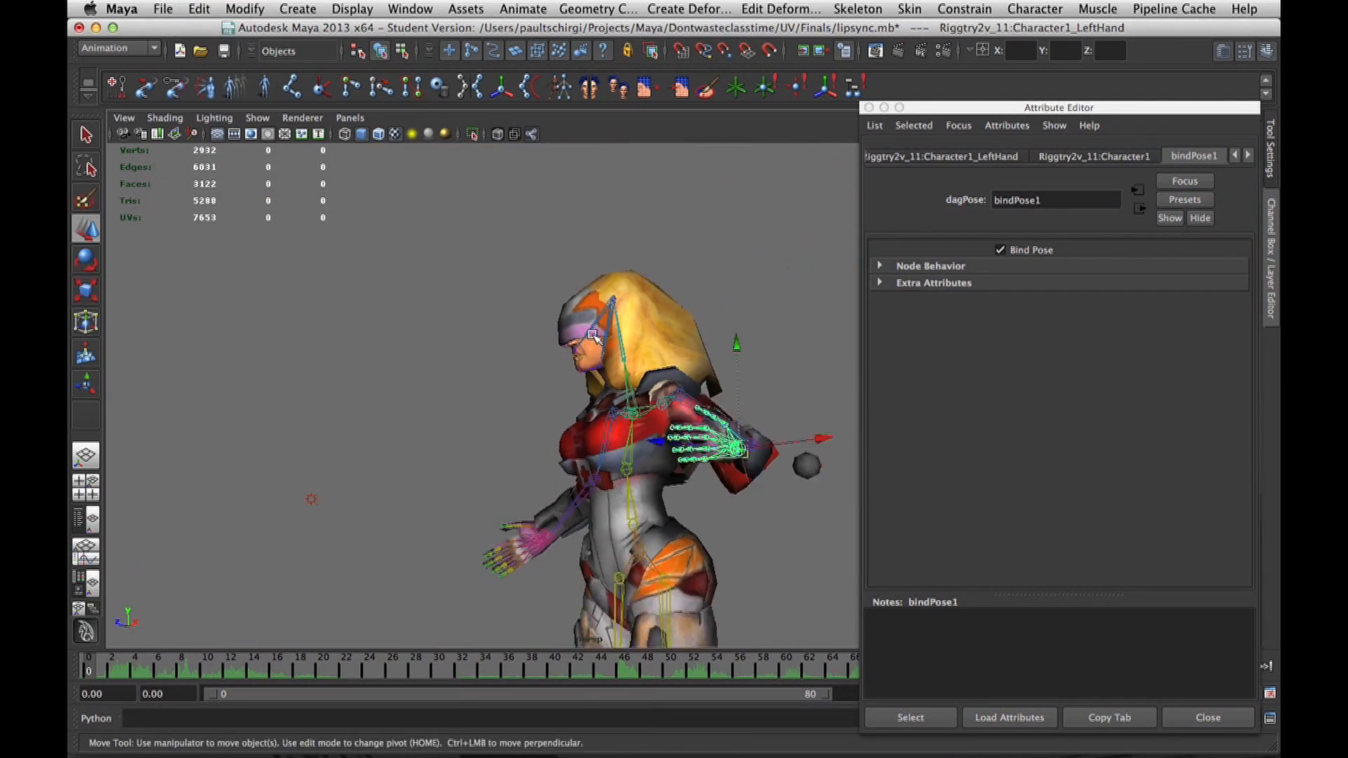
{"action": "left_click_drag", "start_coordinate": [633, 449], "coordinate": [611, 502], "text": "alt"}
{"action": "middle_click_drag", "start_coordinate": [611, 501], "coordinate": [594, 421], "text": "alt"}
{"action": "left_click_drag", "start_coordinate": [594, 422], "coordinate": [652, 351], "text": "alt"}
{"action": "middle_click_drag", "start_coordinate": [651, 351], "coordinate": [660, 373], "text": "alt"}
{"action": "scroll", "coordinate": [660, 372], "scroll_direction": "up", "scroll_amount": 5}
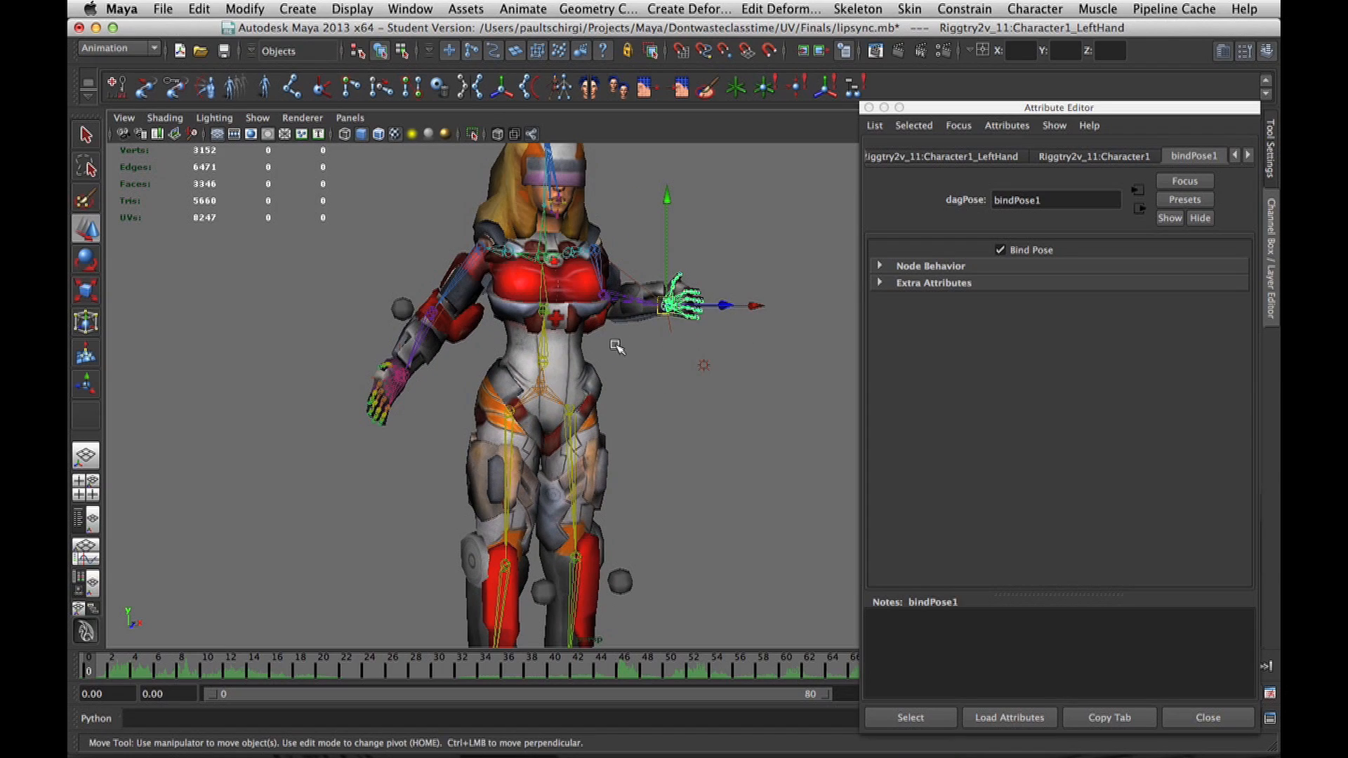
Try to adjust the joint at the character's waist and undo the last two changes.
{"action": "middle_click_drag", "start_coordinate": [575, 395], "coordinate": [573, 389], "text": "alt"}
{"action": "left_click", "coordinate": [537, 372]}
{"action": "left_click_drag", "start_coordinate": [536, 344], "coordinate": [632, 372]}
{"action": "key", "text": "super+z"}
{"action": "key", "text": "super+z"}
{"action": "middle_click_drag", "start_coordinate": [641, 365], "coordinate": [638, 416], "text": "alt"}
{"action": "right_click_drag", "start_coordinate": [638, 416], "coordinate": [691, 395], "text": "alt"}
{"action": "left_click_drag", "start_coordinate": [691, 395], "coordinate": [736, 428], "text": "alt"}
{"action": "left_click", "coordinate": [679, 428]}
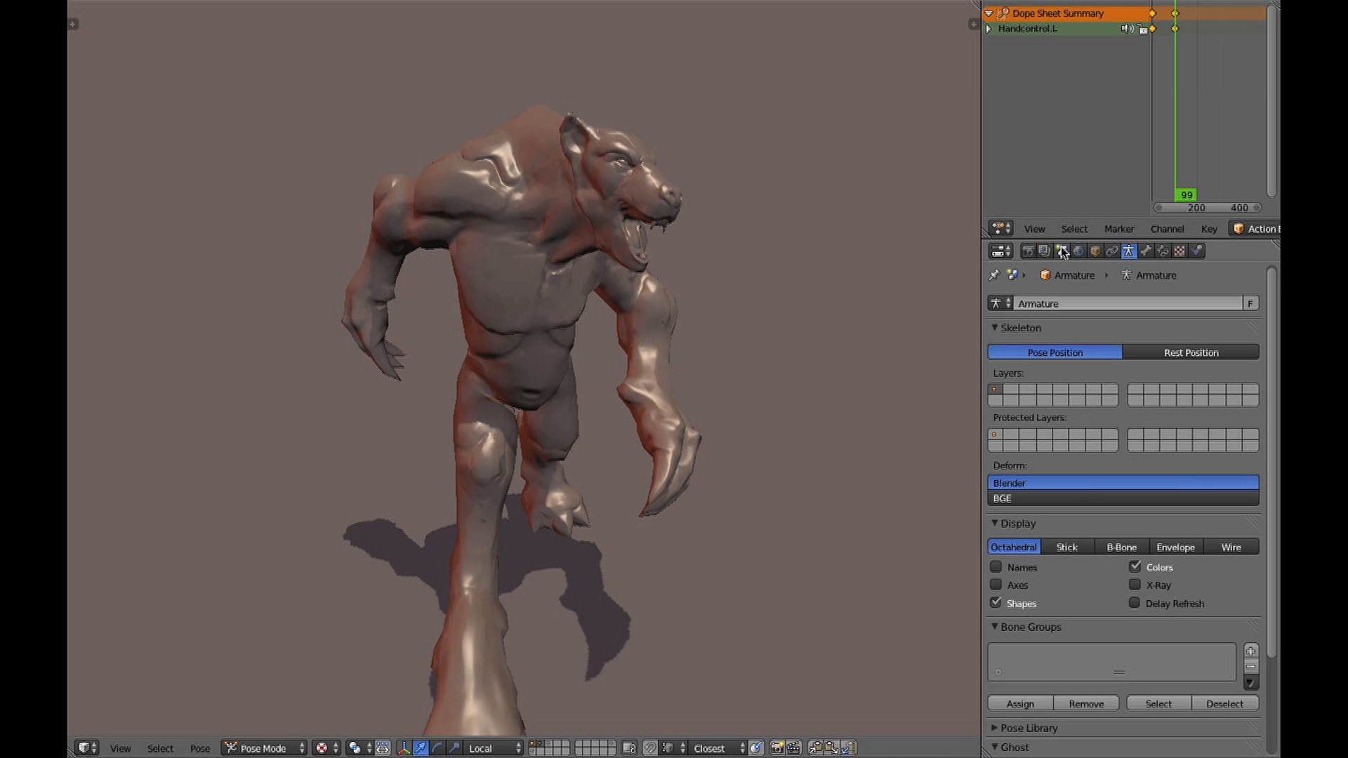
Switch to Blender, select the wolf mesh in Object Mode and show its modifiers.
{"action": "left_click", "coordinate": [1096, 251]}
{"action": "right_click", "coordinate": [639, 257]}
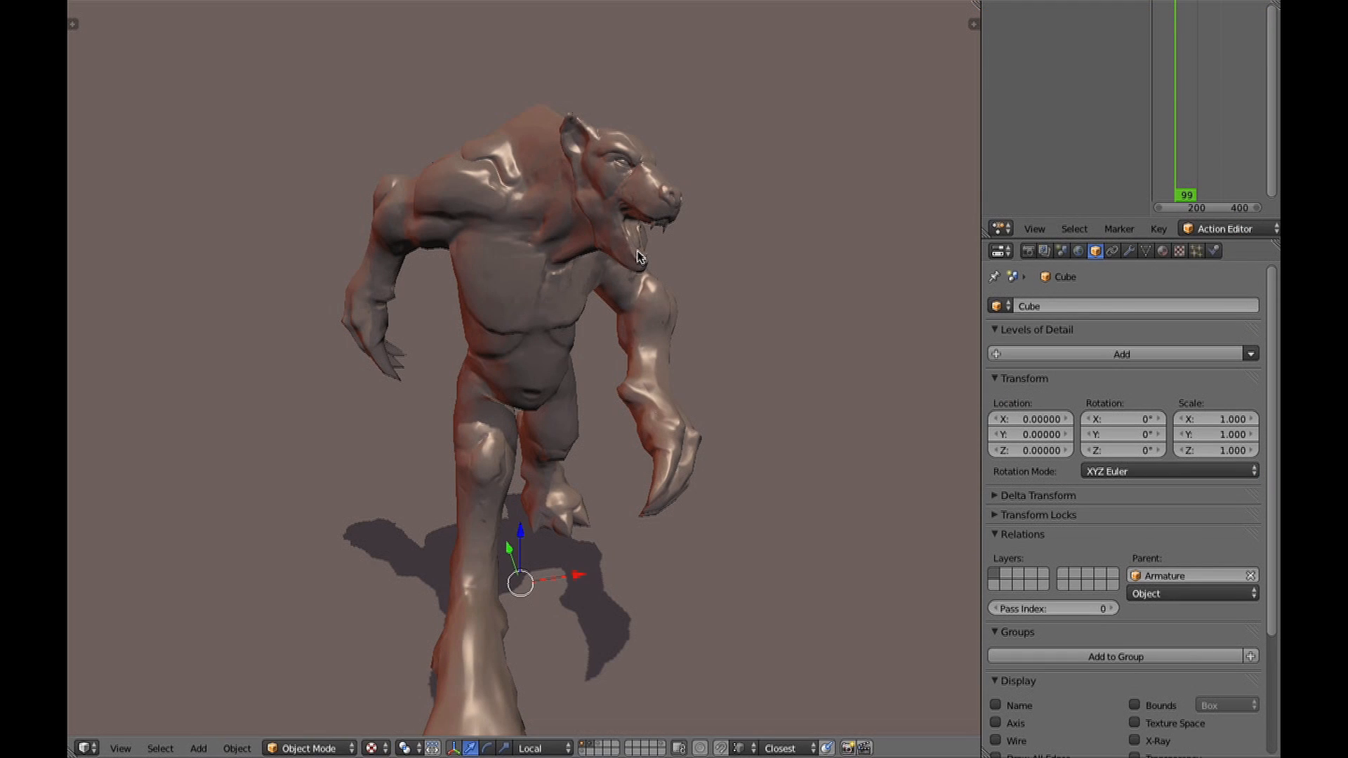
{"action": "left_click", "coordinate": [1129, 252]}
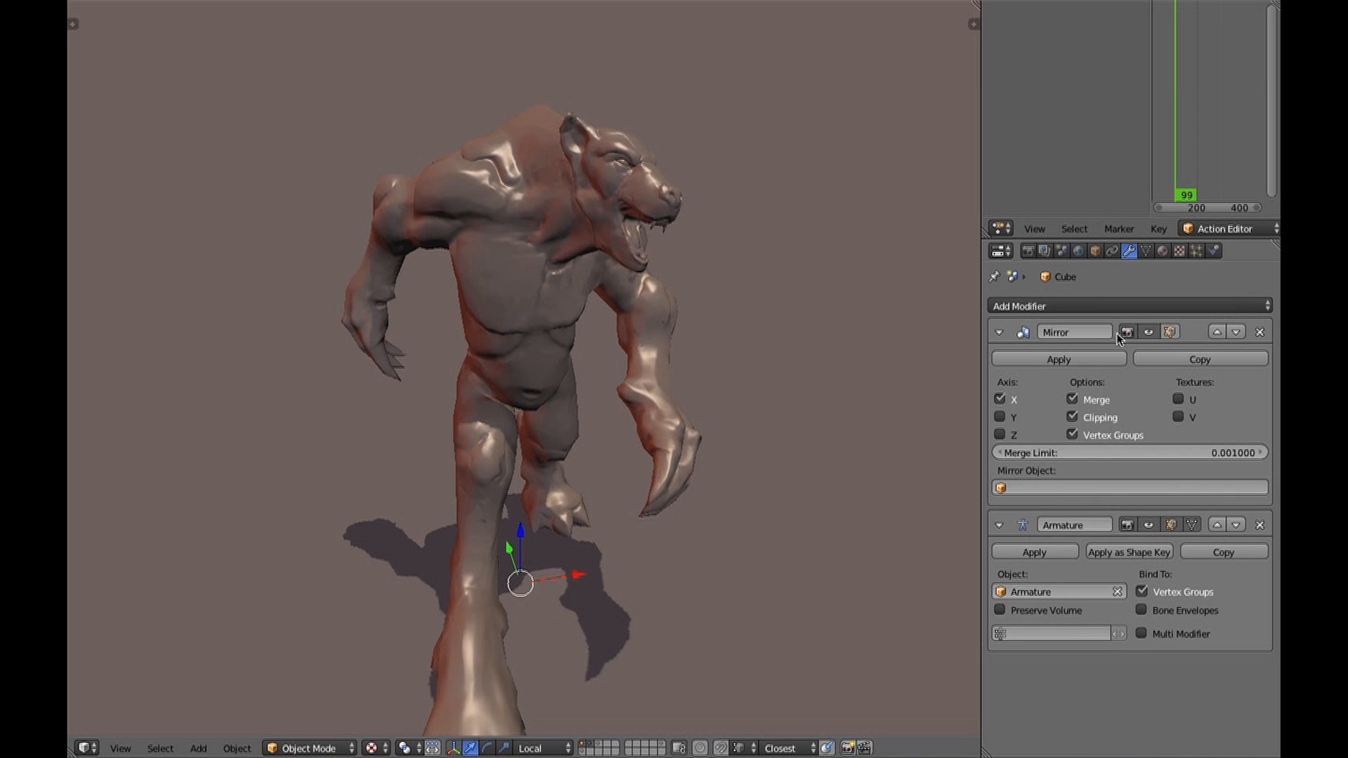
Review the wolf mesh's vertex groups and show the texture settings of the TexDraw brush.
{"action": "left_click", "coordinate": [1146, 252]}
{"action": "scroll", "coordinate": [1069, 413], "scroll_direction": "down", "scroll_amount": 2}
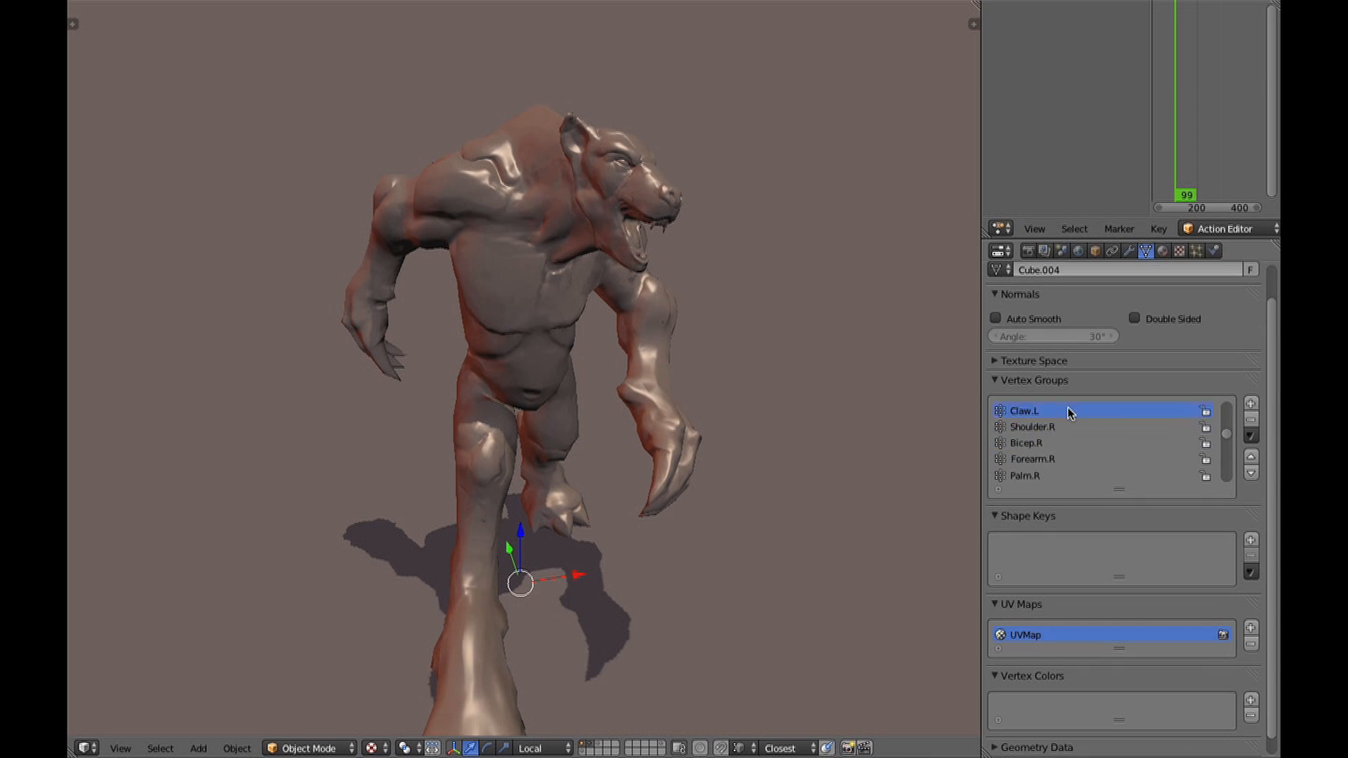
{"action": "scroll", "coordinate": [1058, 470], "scroll_direction": "down", "scroll_amount": 3}
{"action": "scroll", "coordinate": [1066, 561], "scroll_direction": "up", "scroll_amount": 2}
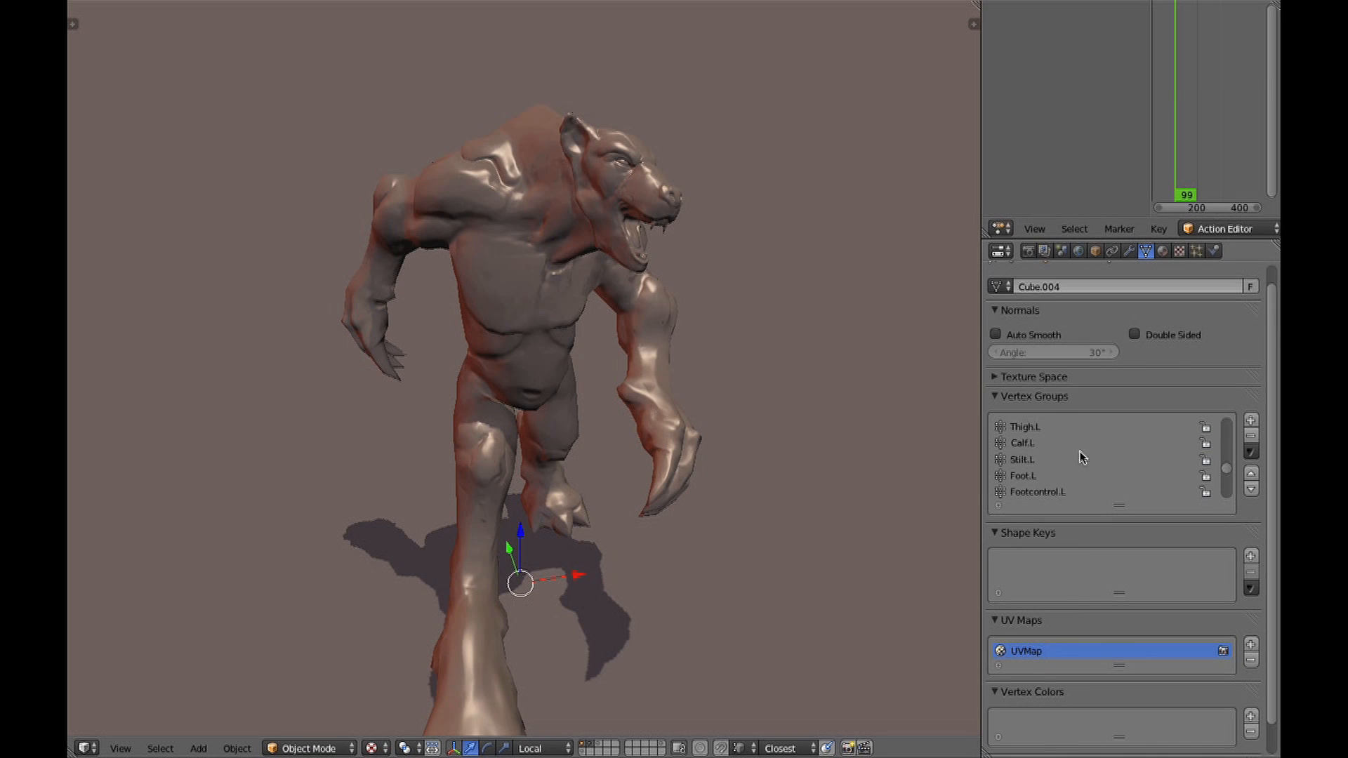
{"action": "scroll", "coordinate": [1089, 436], "scroll_direction": "up", "scroll_amount": 5}
{"action": "scroll", "coordinate": [1094, 381], "scroll_direction": "up", "scroll_amount": 1}
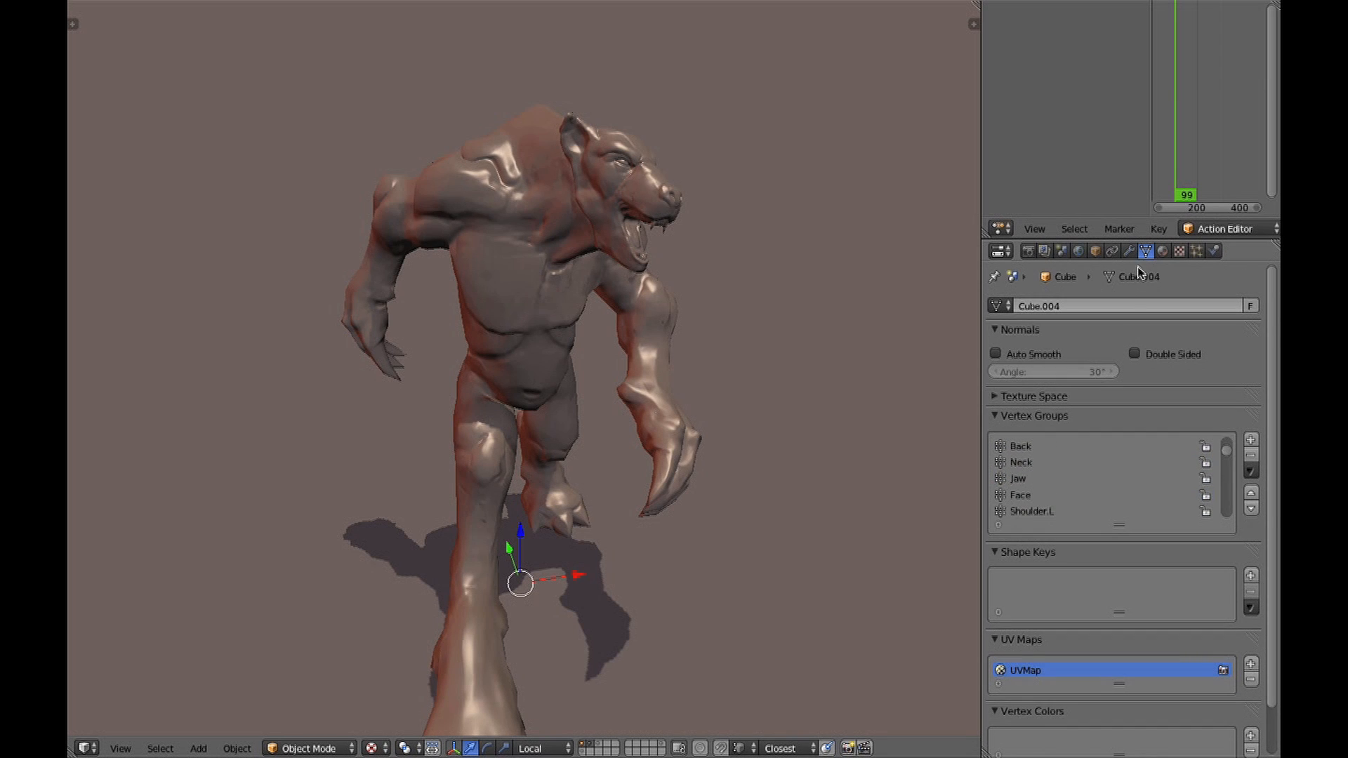
{"action": "left_click", "coordinate": [1180, 251]}
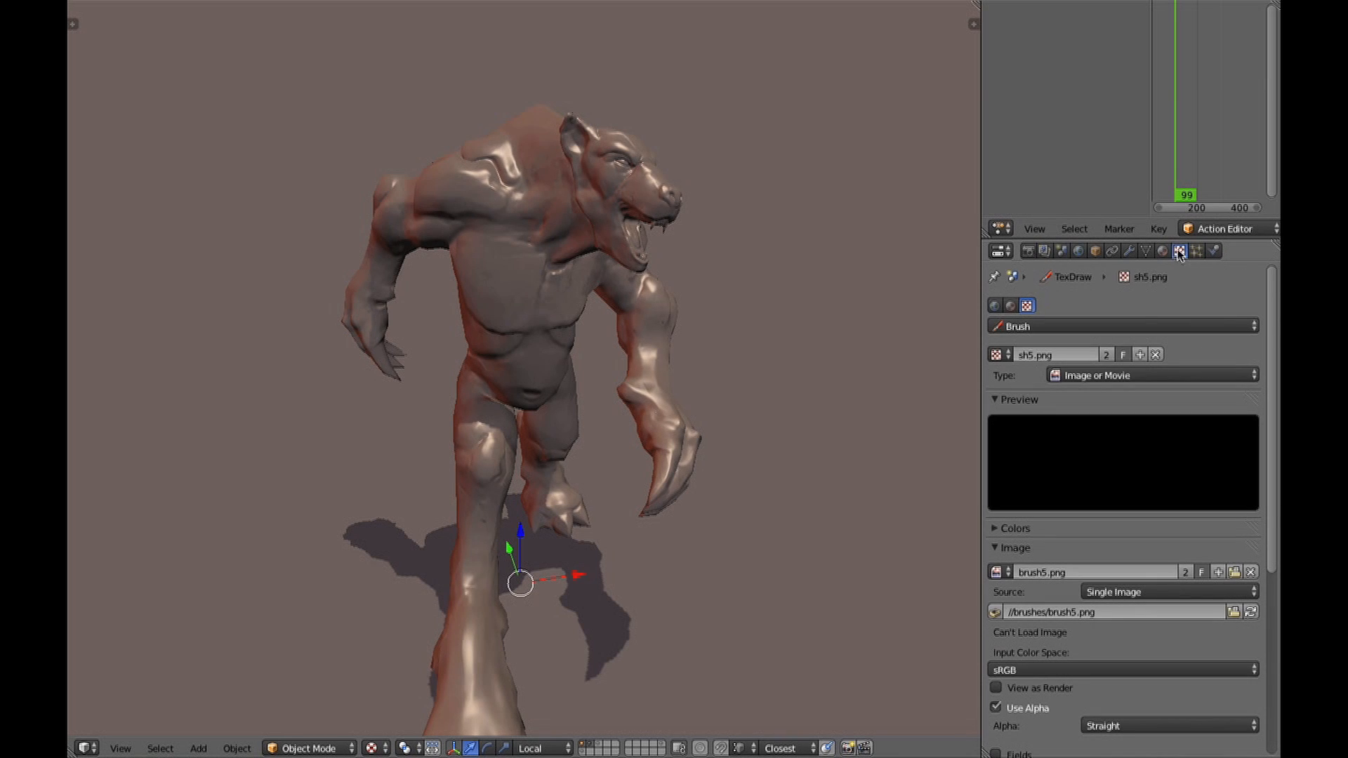
Show the wolf material's texture and surface settings and set its diffuse colour to R 0.109, G 0.179, B 0.179.
{"action": "left_click", "coordinate": [1011, 305]}
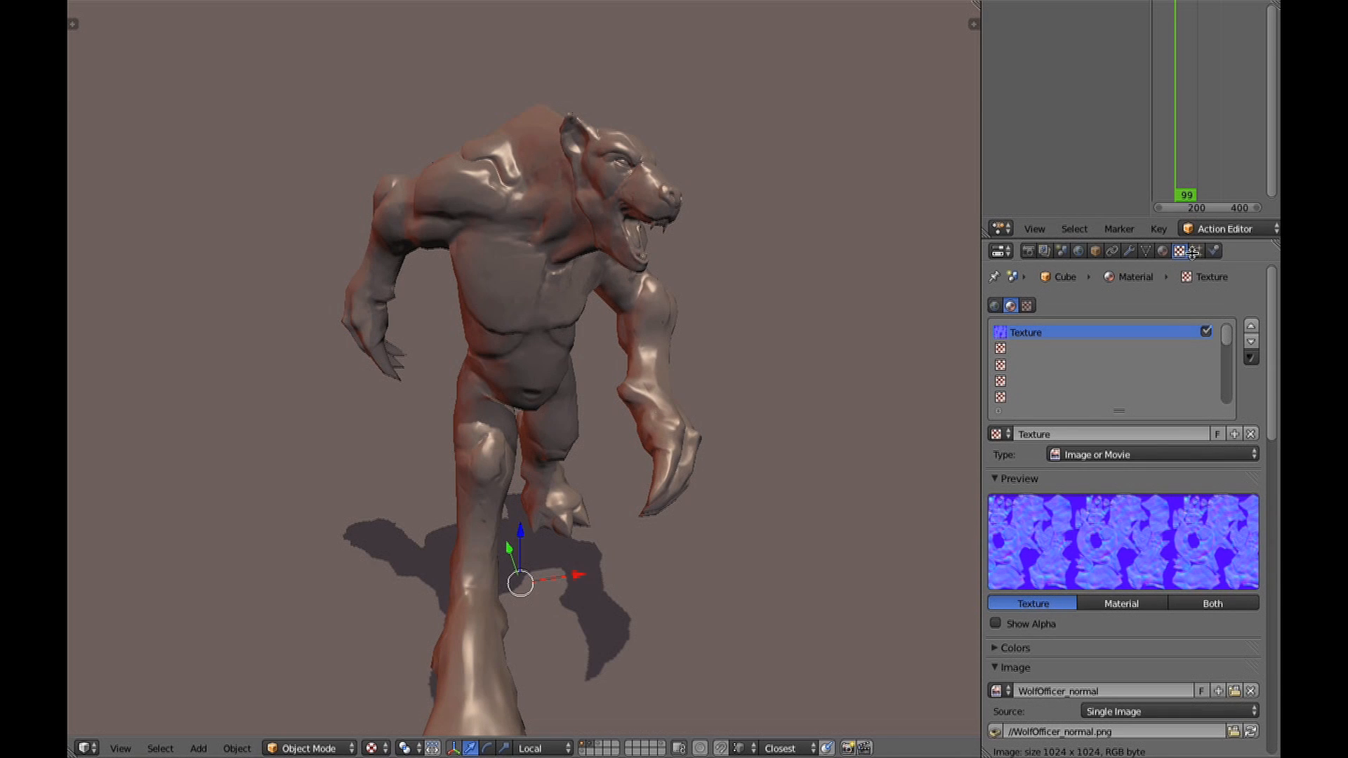
{"action": "left_click", "coordinate": [1165, 252]}
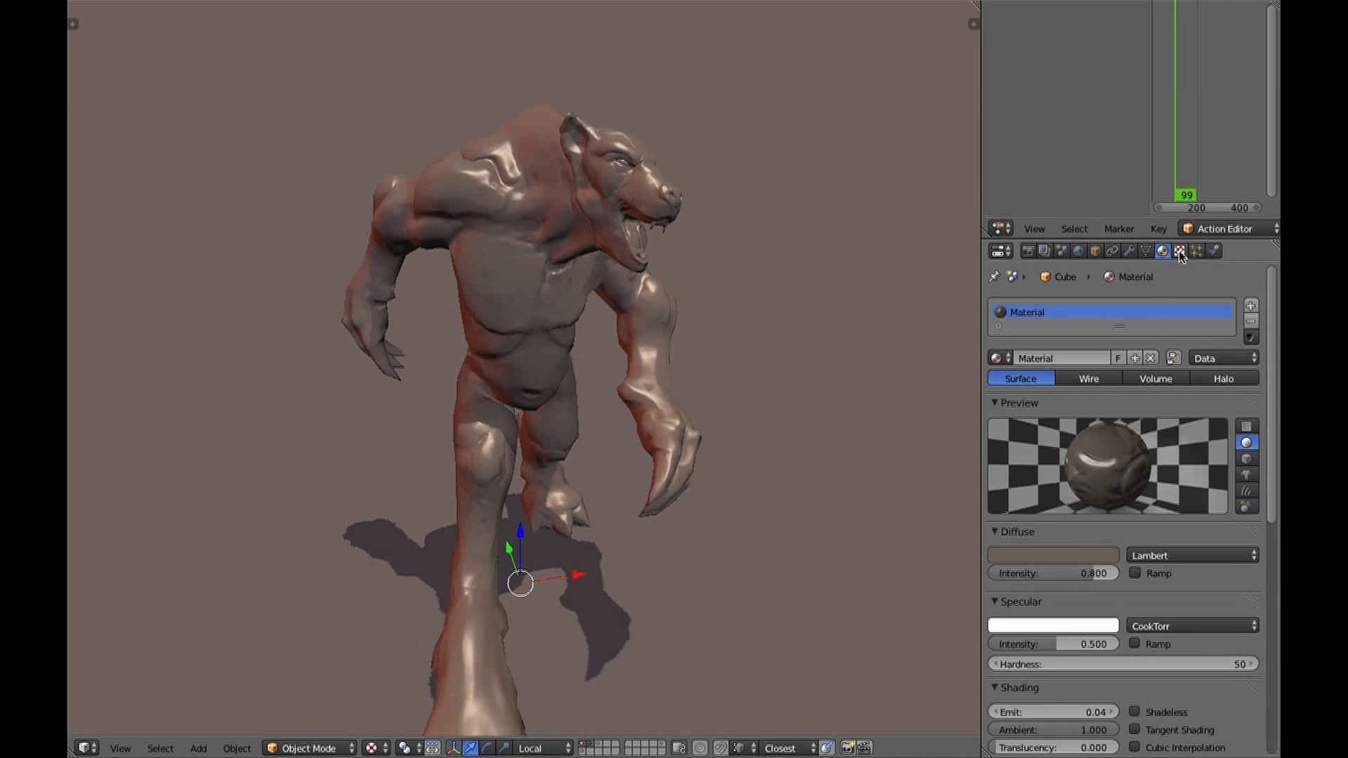
{"action": "left_click", "coordinate": [1067, 555]}
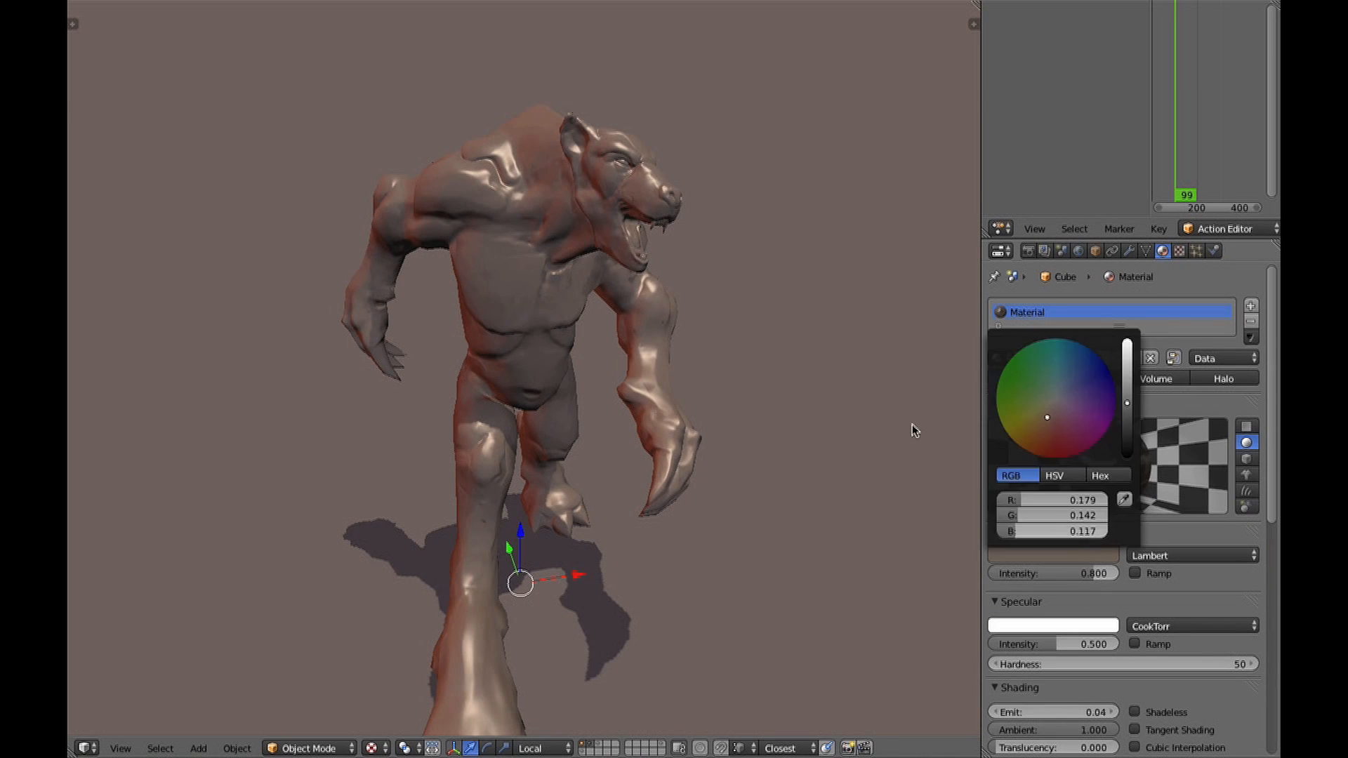
{"action": "left_click", "coordinate": [1065, 554]}
{"action": "left_click", "coordinate": [1060, 400]}
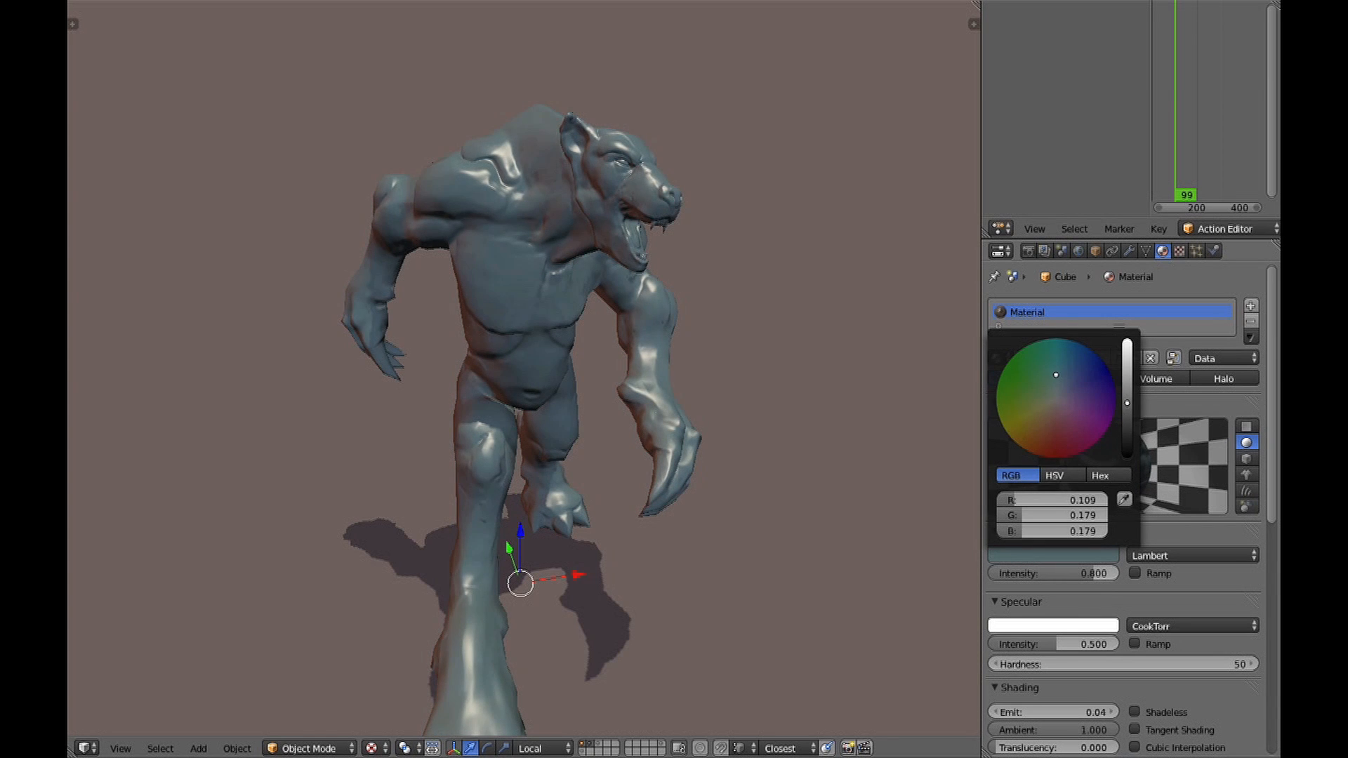
{"action": "middle_click_drag", "start_coordinate": [791, 445], "coordinate": [627, 367]}
{"action": "scroll", "coordinate": [627, 366], "scroll_direction": "up", "scroll_amount": 2}
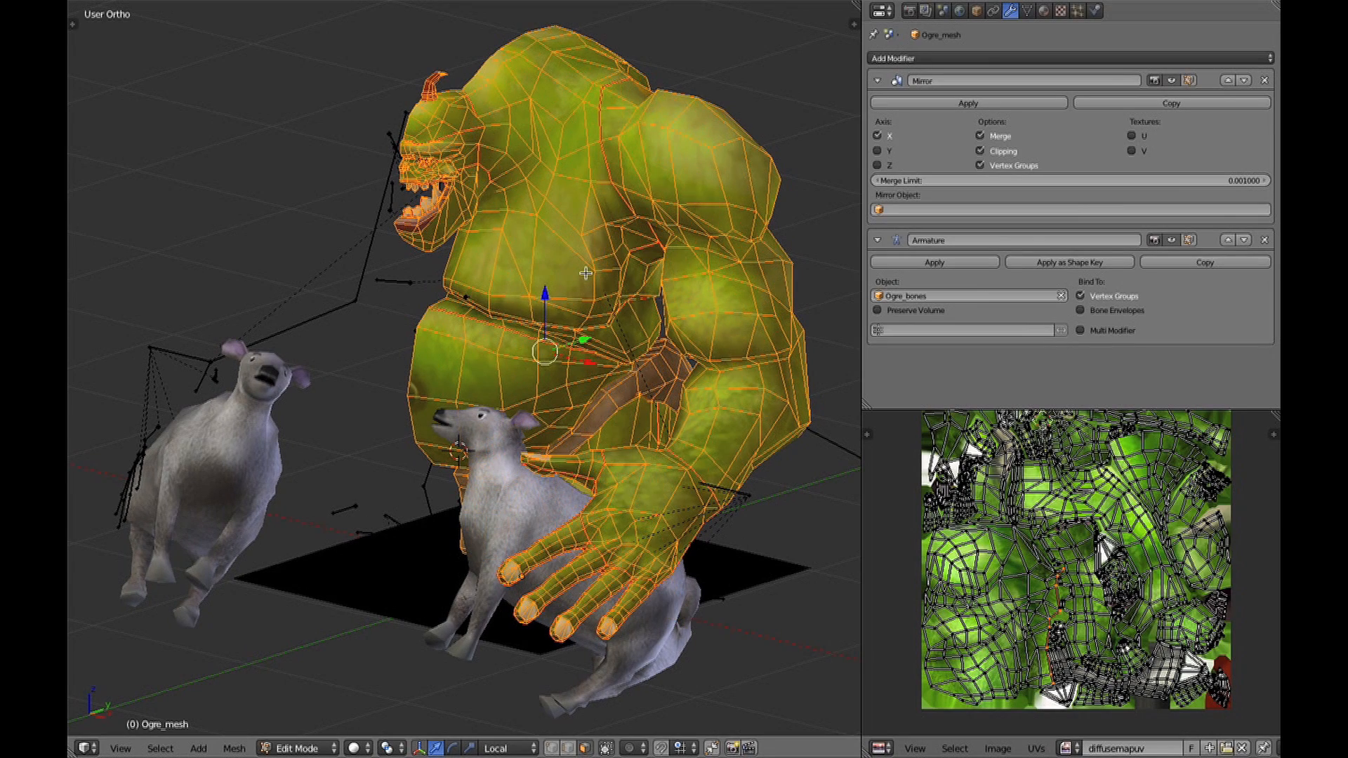
Switch to the ogre scene and toggle the Edit Mode display of the ogre mesh's Mirror modifier.
{"action": "middle_click_drag", "start_coordinate": [586, 269], "coordinate": [577, 206], "text": "ctrl"}
{"action": "middle_click_drag", "start_coordinate": [578, 206], "coordinate": [550, 355], "text": "shift"}
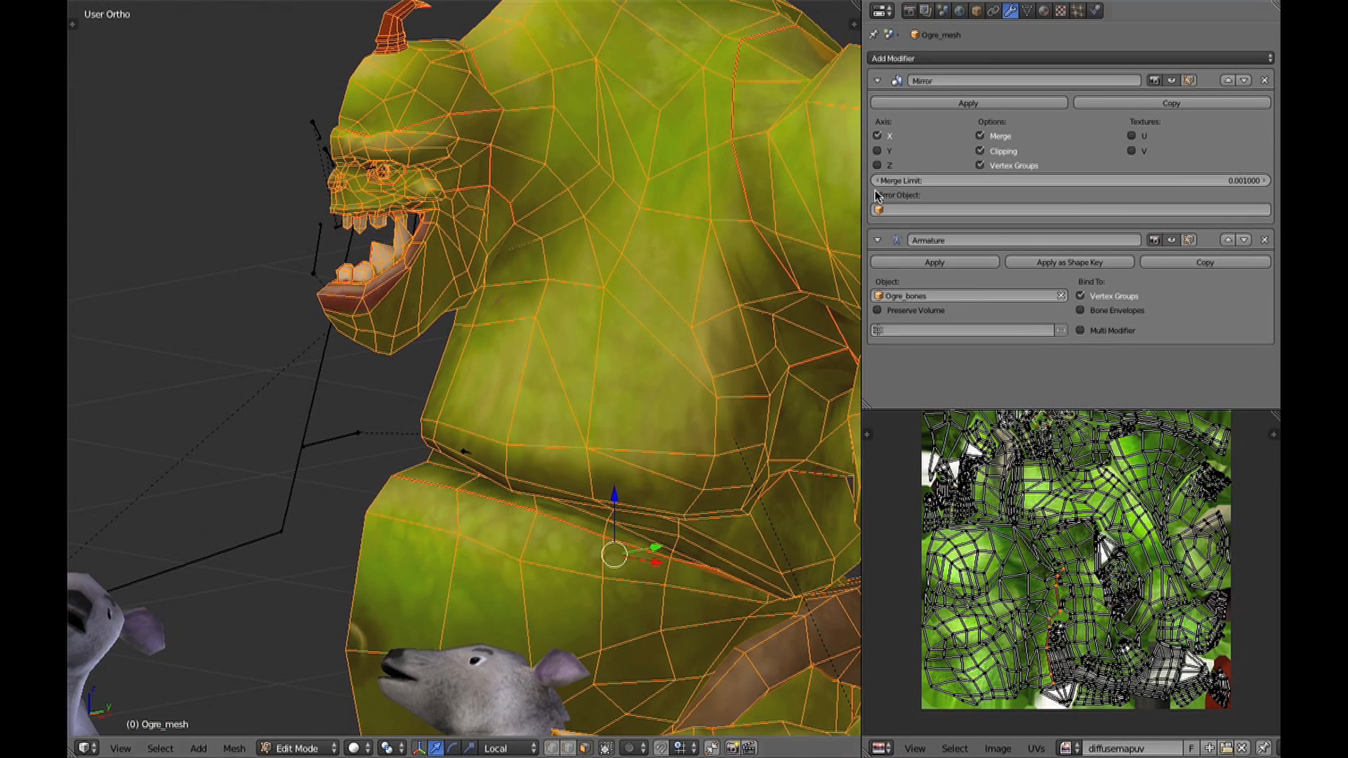
{"action": "left_click", "coordinate": [1194, 77]}
{"action": "middle_click_drag", "start_coordinate": [538, 250], "coordinate": [526, 382], "text": "ctrl"}
{"action": "middle_click_drag", "start_coordinate": [503, 449], "coordinate": [628, 284]}
Return to Object Mode, select the sheep and display the scene in wireframe.
{"action": "key", "text": "Tab"}
{"action": "right_click", "coordinate": [600, 414]}
{"action": "key", "text": "Tab"}
{"action": "key", "text": "Tab"}
{"action": "key", "text": "z"}
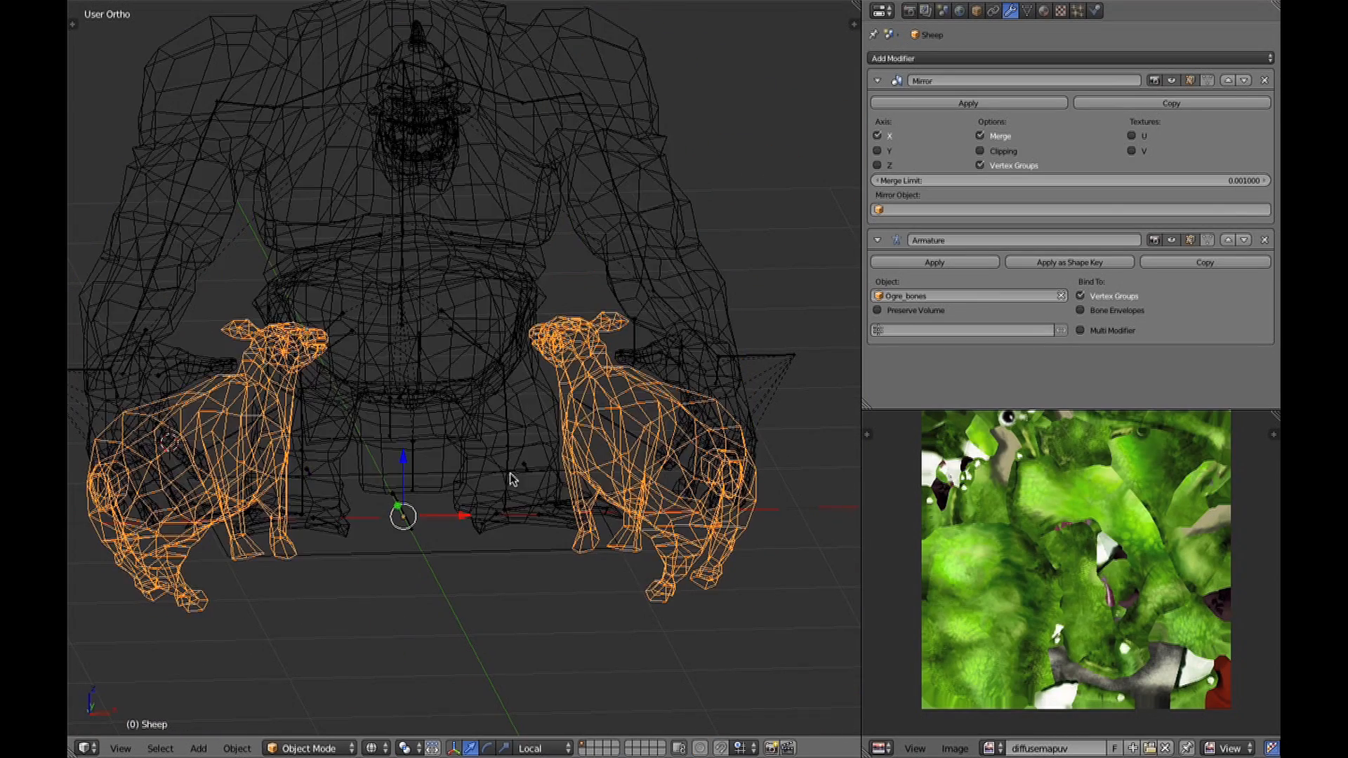
Select the ground plane, then all the ogre scene's objects with Ogre_bones active, in wireframe display.
{"action": "right_click", "coordinate": [451, 541]}
{"action": "right_click", "coordinate": [450, 548]}
{"action": "middle_click_drag", "start_coordinate": [589, 374], "coordinate": [593, 410]}
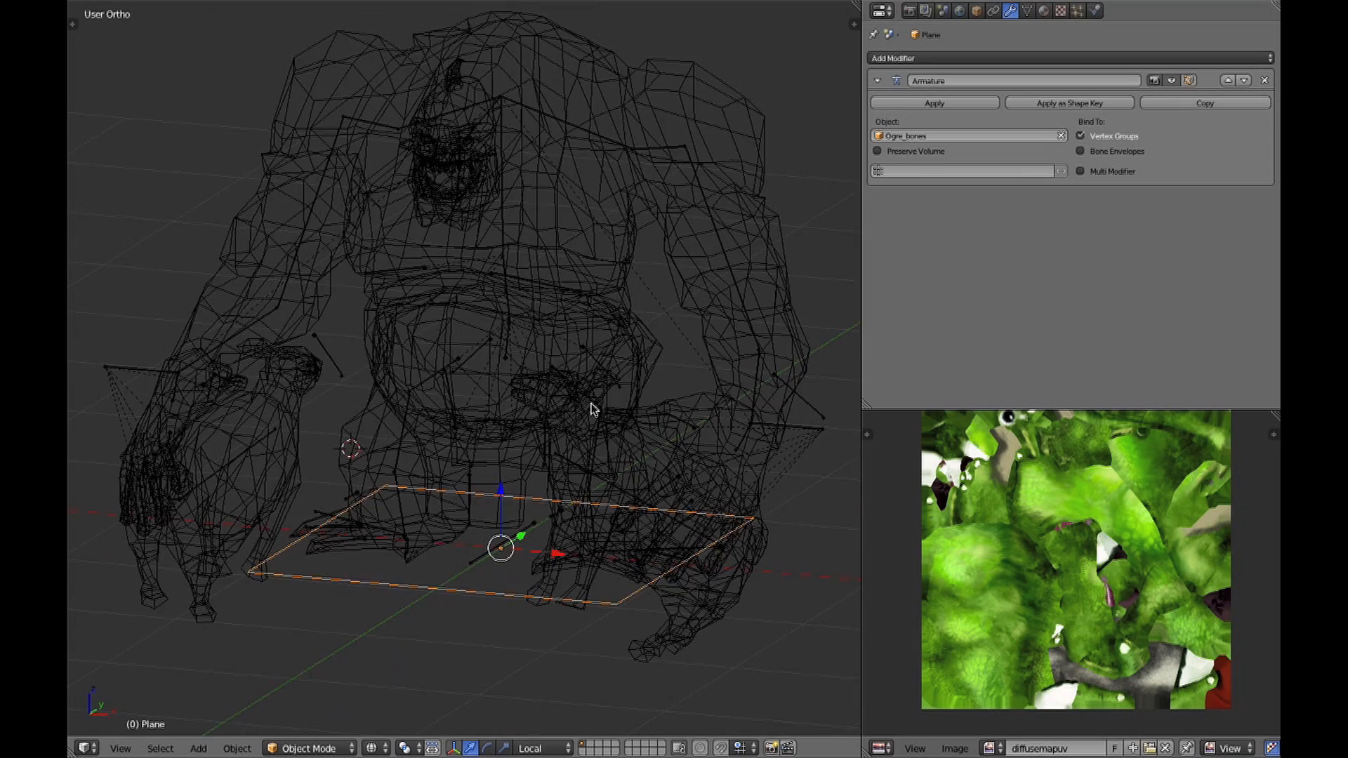
{"action": "right_click", "coordinate": [511, 303]}
{"action": "key", "text": "z"}
{"action": "middle_click_drag", "start_coordinate": [510, 303], "coordinate": [547, 330]}
{"action": "key", "text": "z"}
{"action": "left_click_drag", "start_coordinate": [272, 156], "coordinate": [571, 342]}
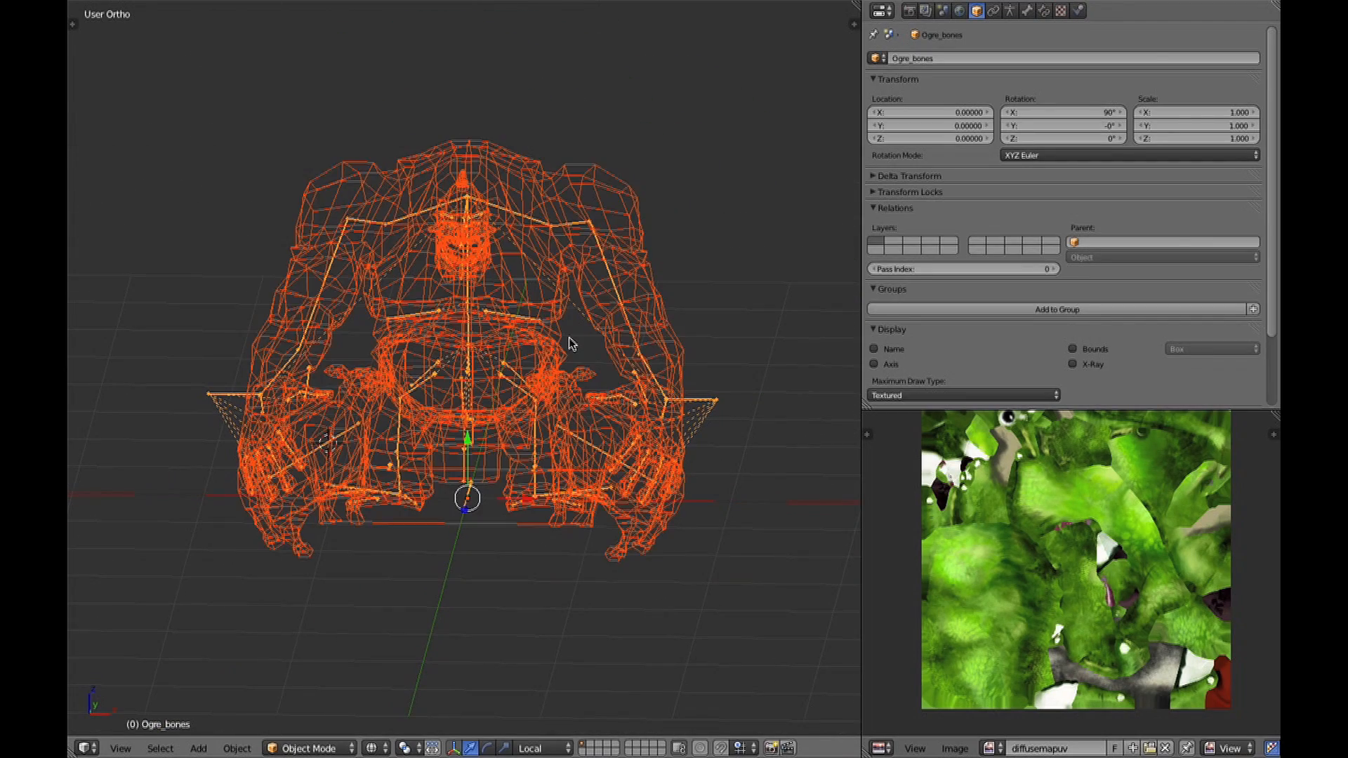
Export the ogre scene to the Ogre folder as an FBX file named ogre_model_7.fbx.
{"action": "key", "text": "ctrl+Up"}
{"action": "left_click", "coordinate": [116, 11]}
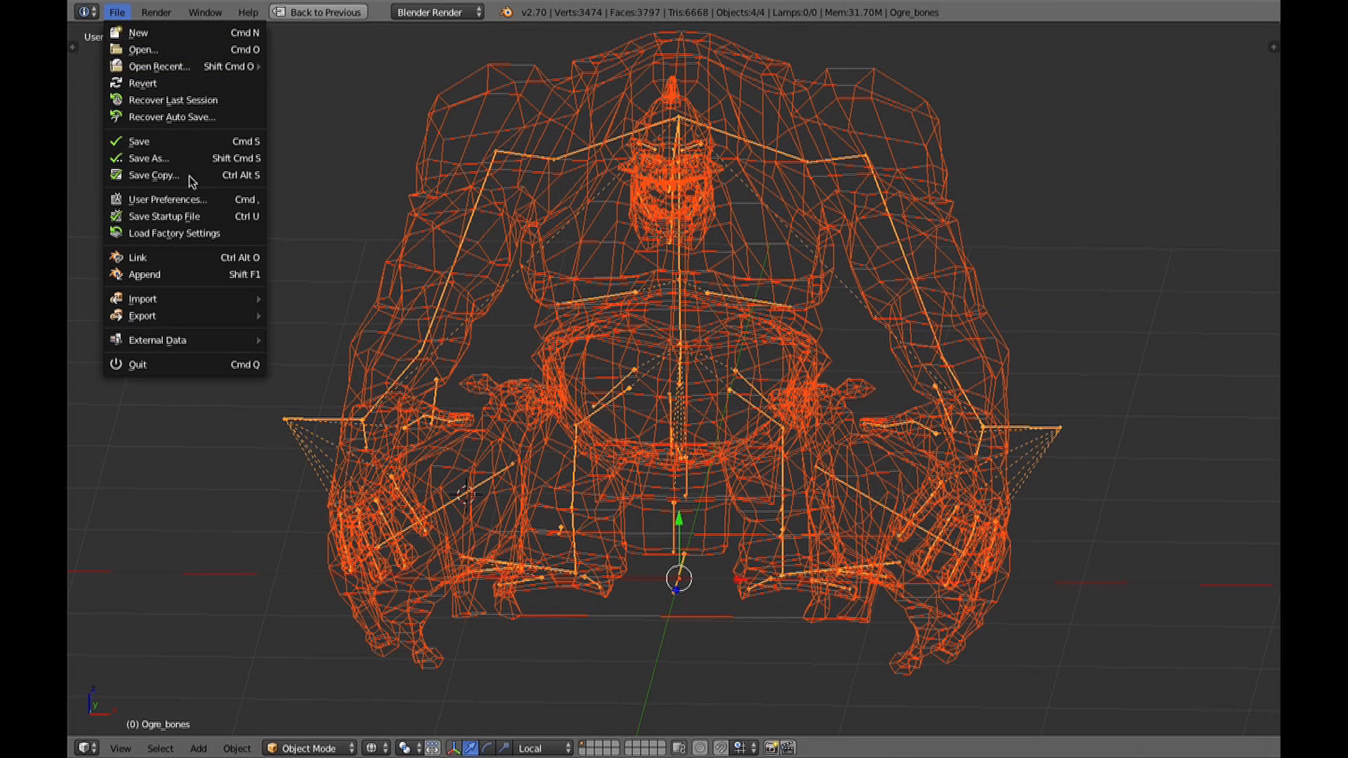
{"action": "mouse_move", "coordinate": [220, 316]}
{"action": "left_click", "coordinate": [380, 357]}
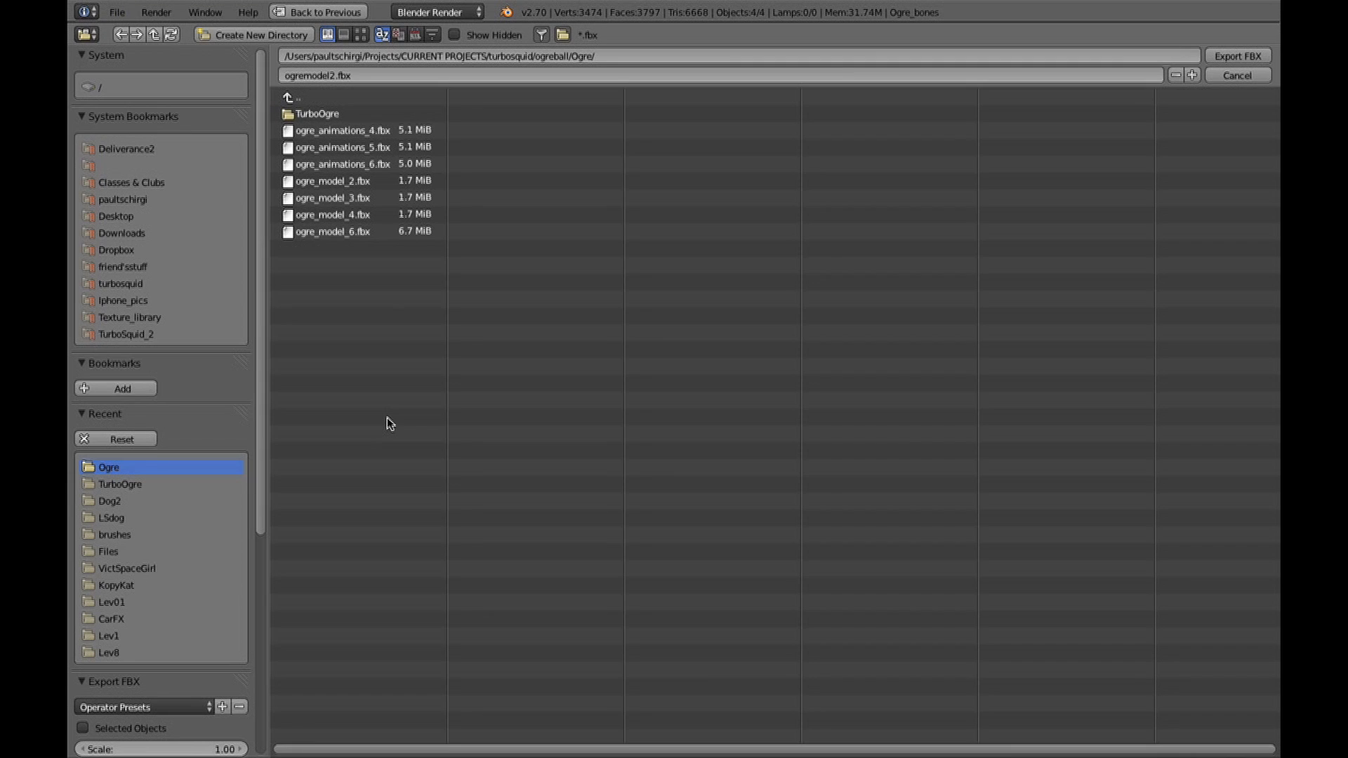
{"action": "left_click", "coordinate": [391, 233]}
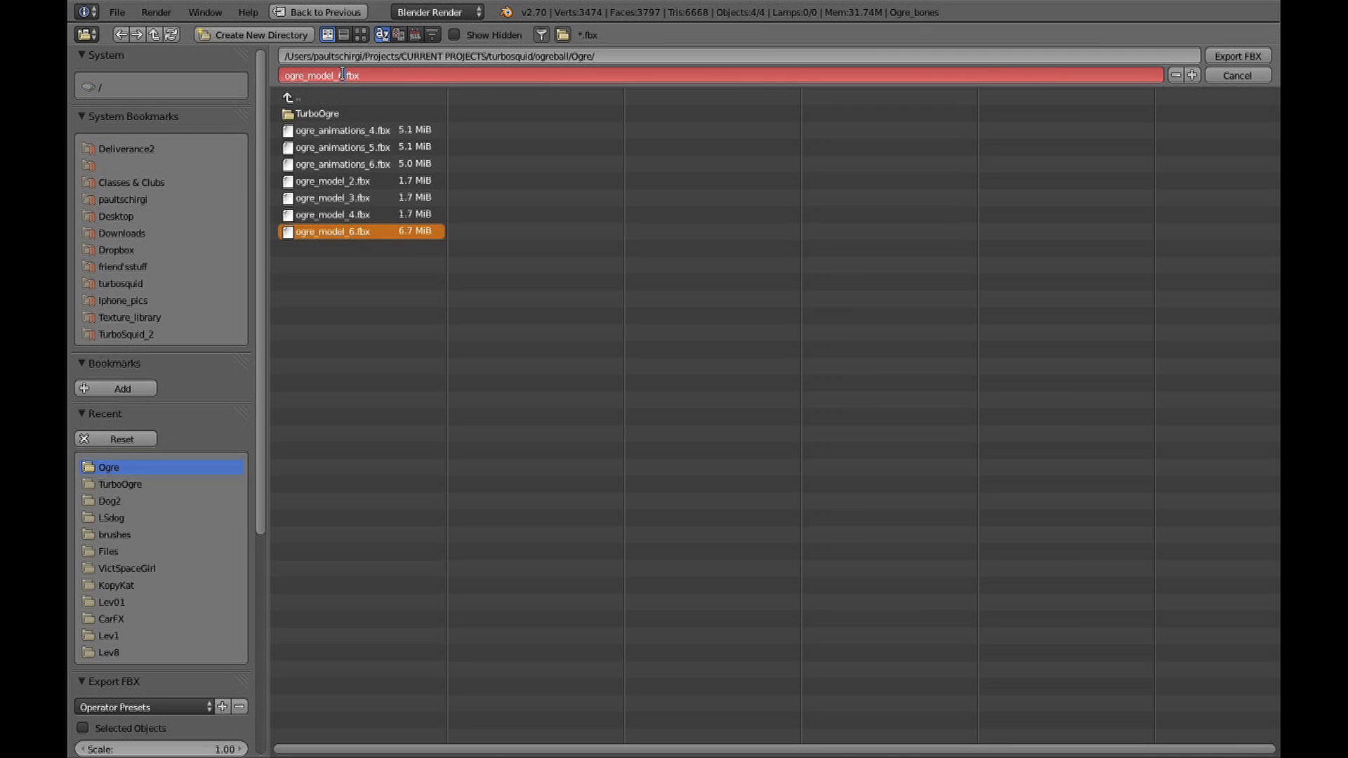
{"action": "key", "text": "Return"}
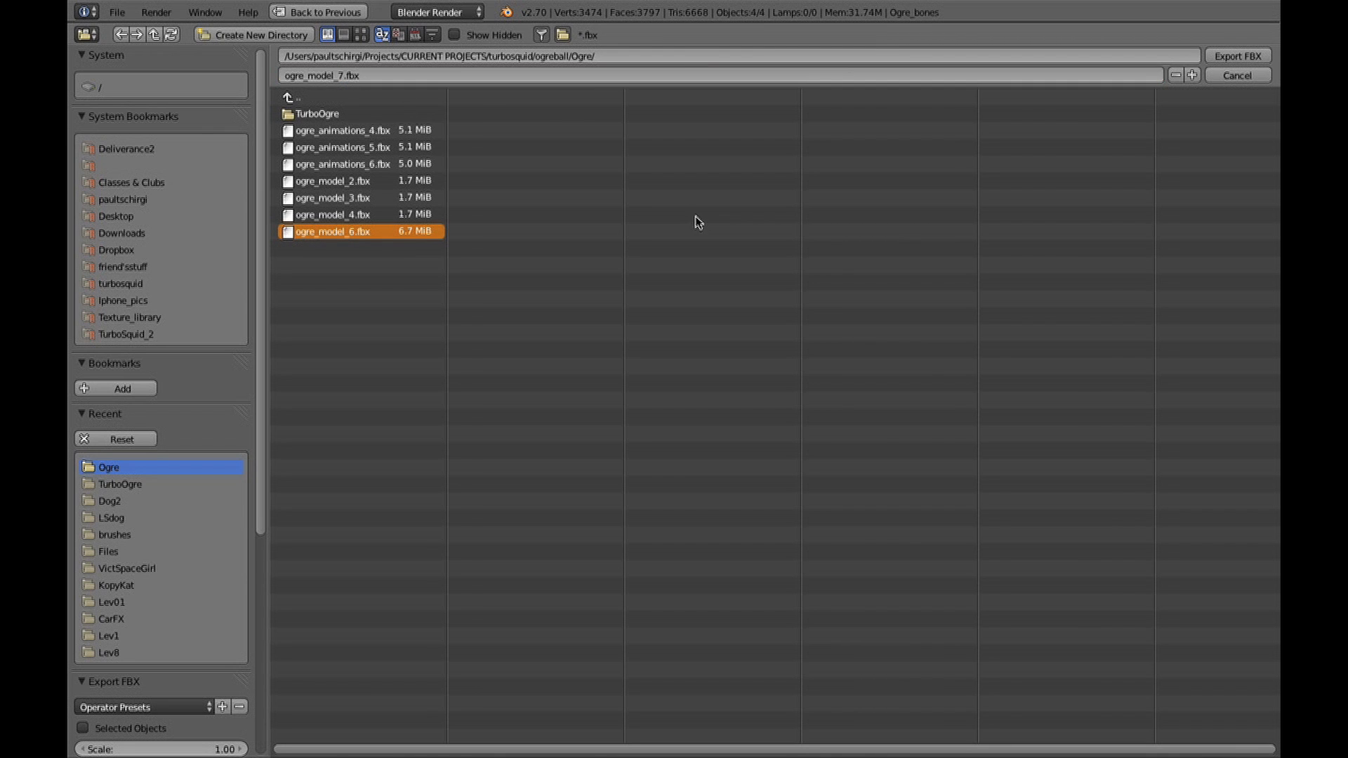
{"action": "key", "text": "Return"}
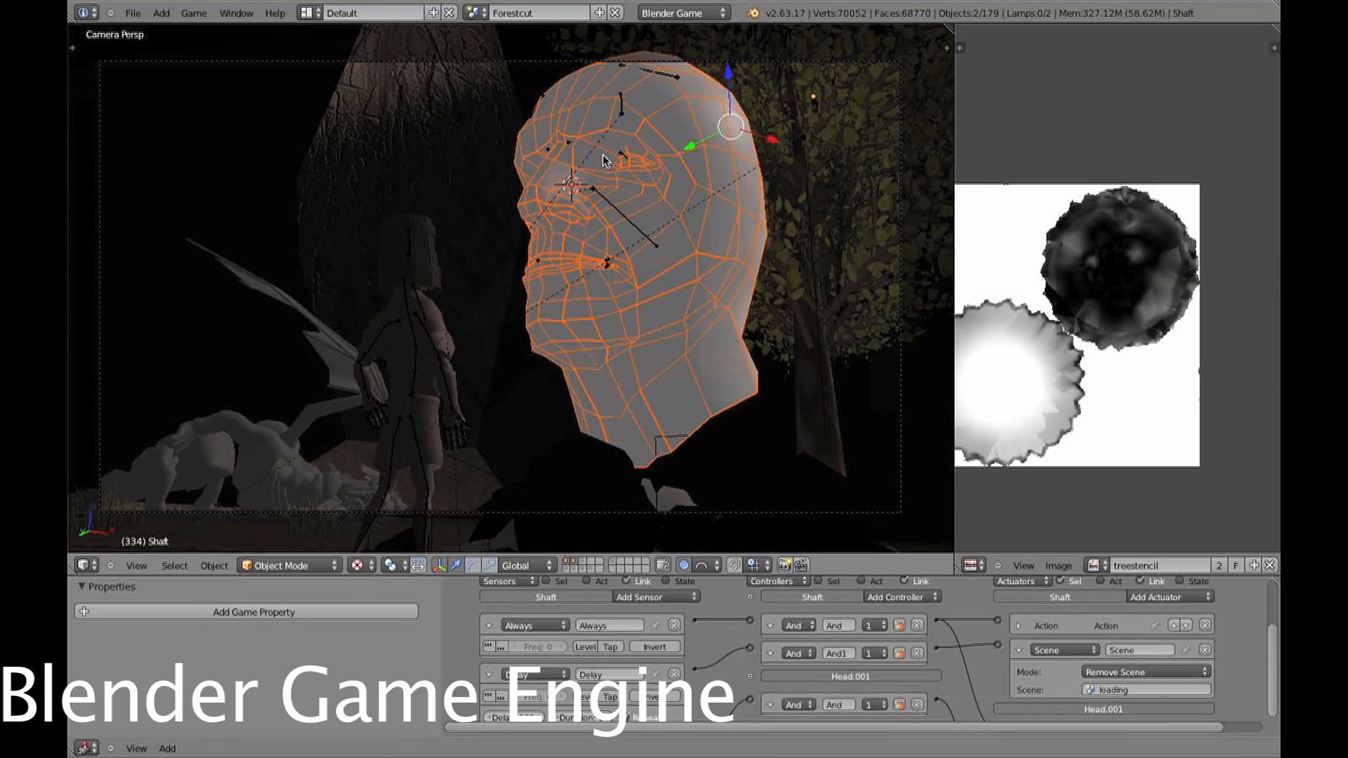
Switch to the forest game scene, maximise its camera view and run it in the Blender Game Engine.
{"action": "key", "text": "ctrl+Up"}
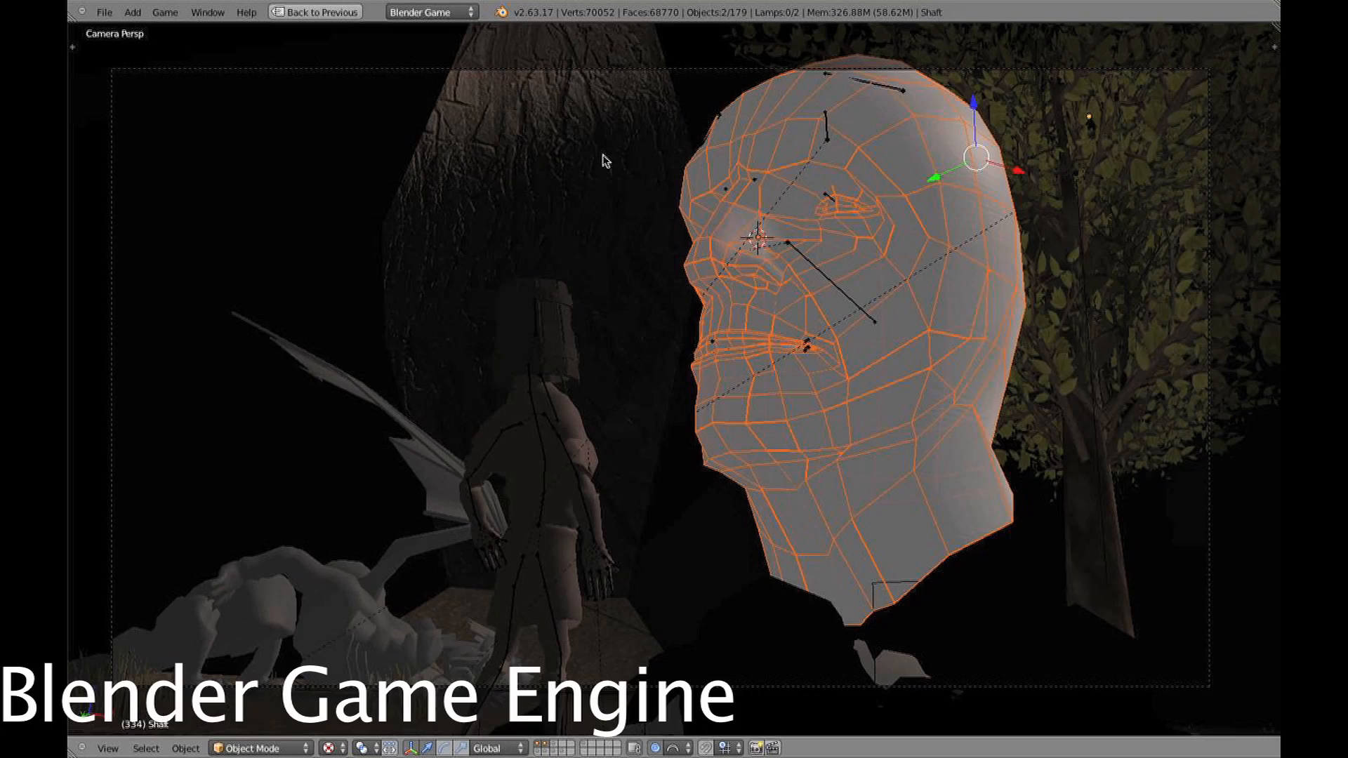
{"action": "key", "text": "p"}
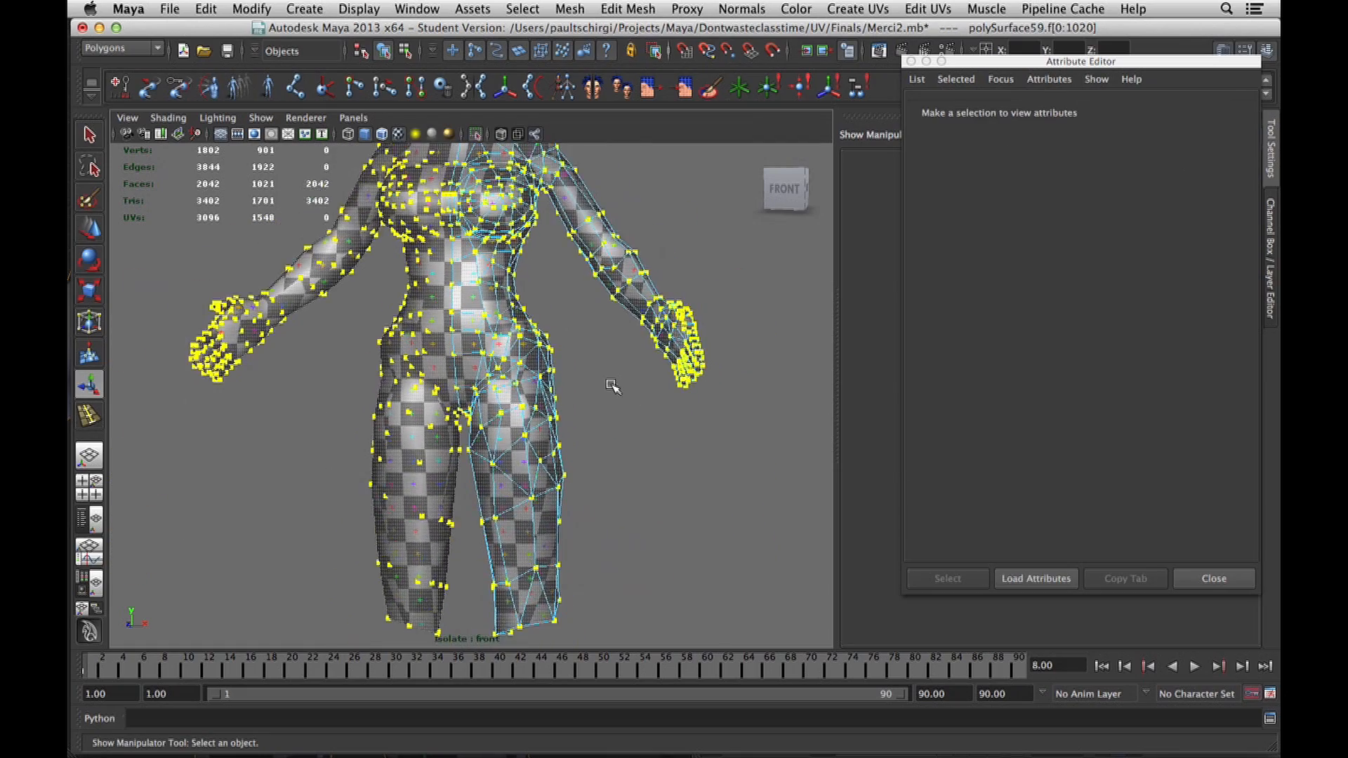
Switch to Maya and open the UV Texture Editor for the checker-textured female character mesh.
{"action": "left_click_drag", "start_coordinate": [614, 386], "coordinate": [593, 357], "text": "alt"}
{"action": "double_click", "coordinate": [481, 301]}
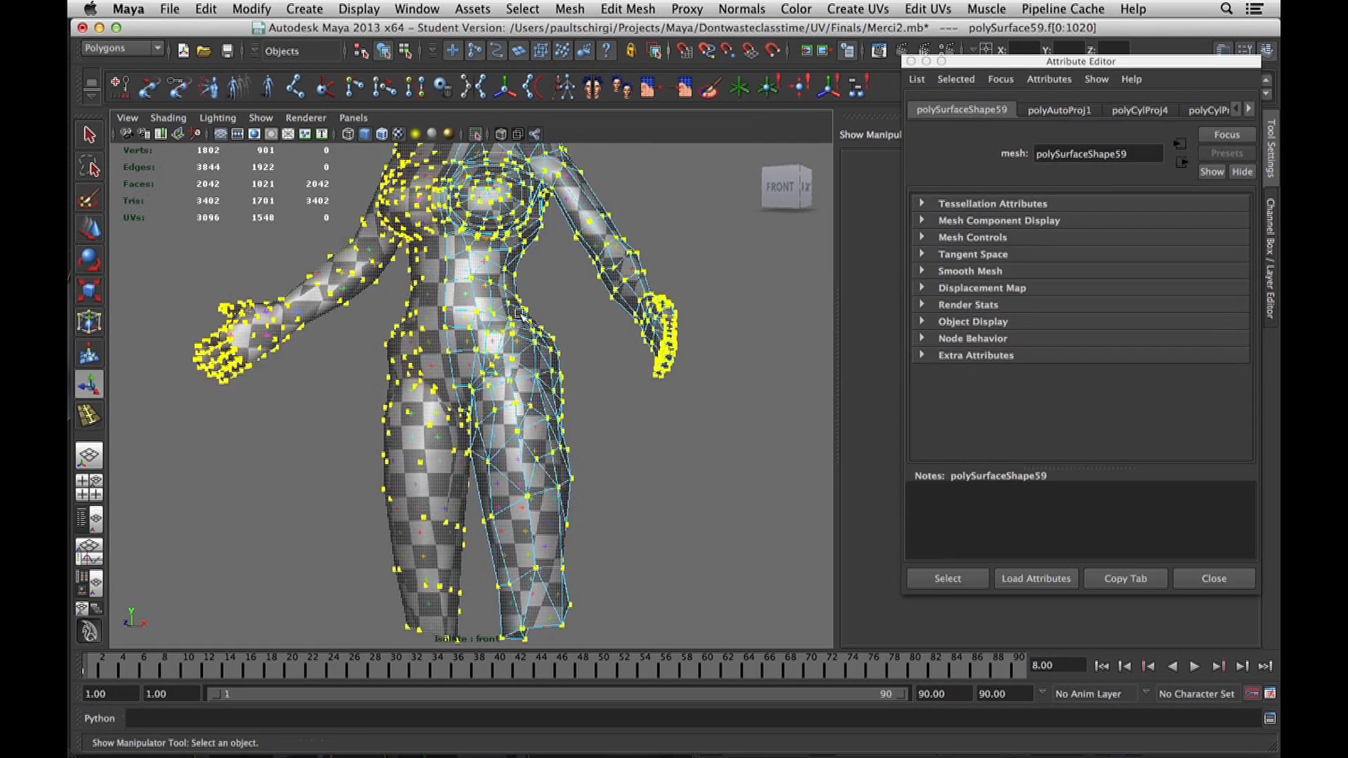
{"action": "middle_click_drag", "start_coordinate": [513, 149], "coordinate": [520, 323], "text": "alt"}
{"action": "left_click_drag", "start_coordinate": [520, 323], "coordinate": [523, 387], "text": "alt"}
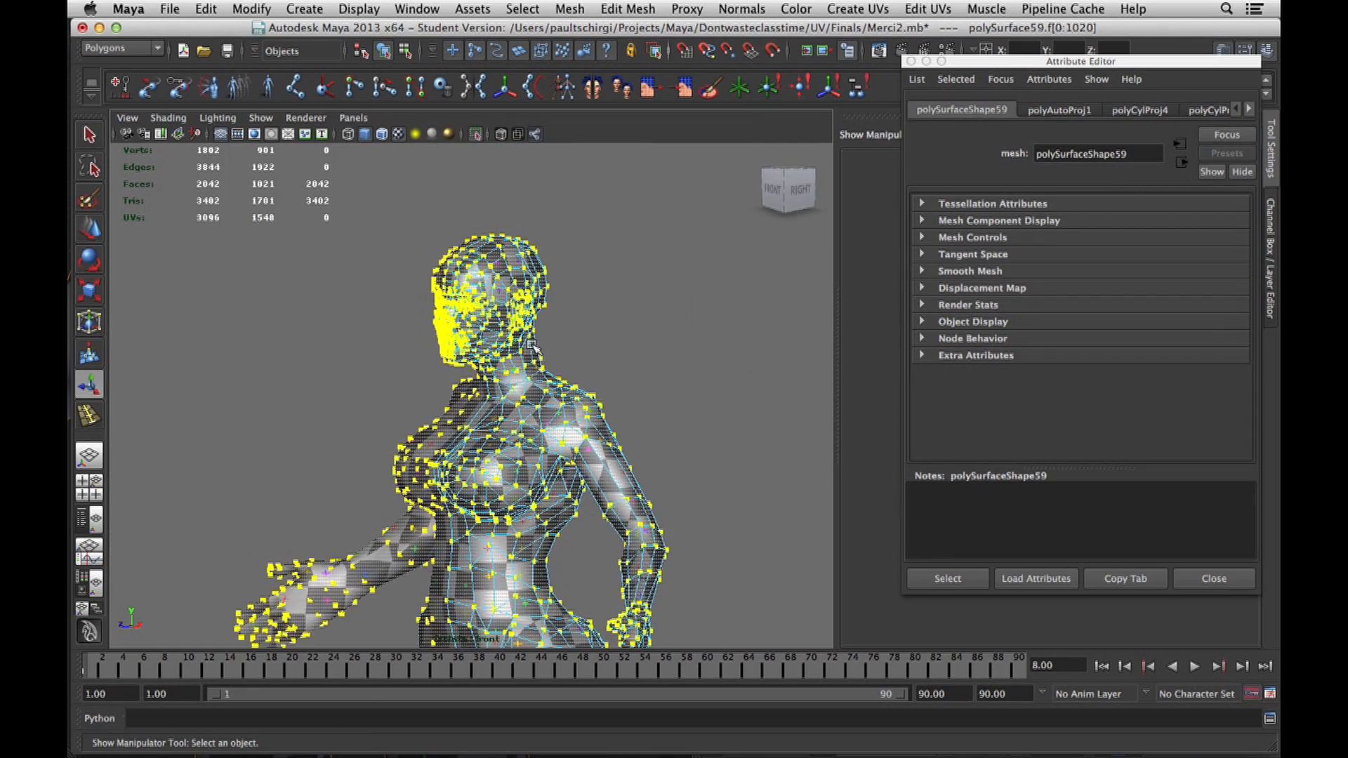
{"action": "scroll", "coordinate": [531, 346], "scroll_direction": "up", "scroll_amount": 5}
{"action": "left_click", "coordinate": [611, 14]}
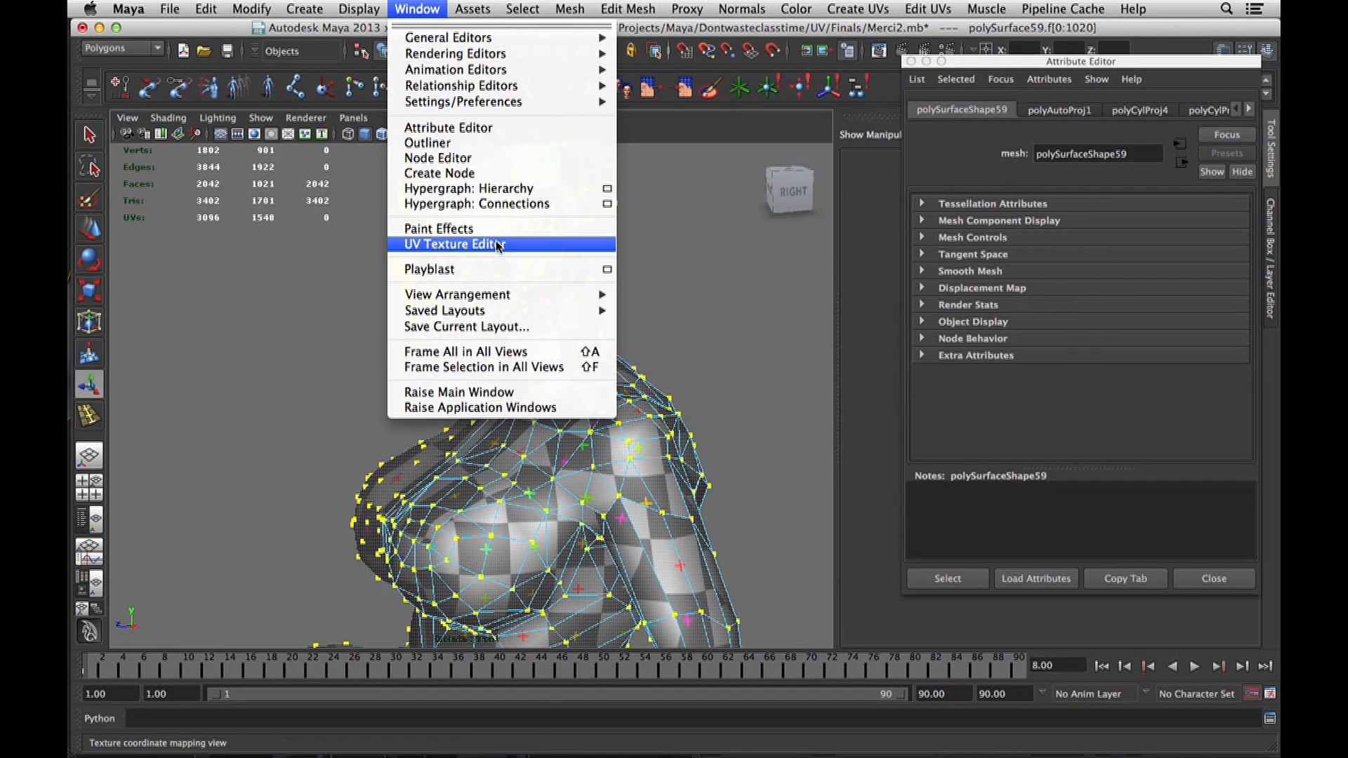
{"action": "left_click", "coordinate": [497, 246]}
Select all of the character's UVs and move them horizontally off the checker tile into the tile on its left.
{"action": "scroll", "coordinate": [789, 345], "scroll_direction": "down", "scroll_amount": 5}
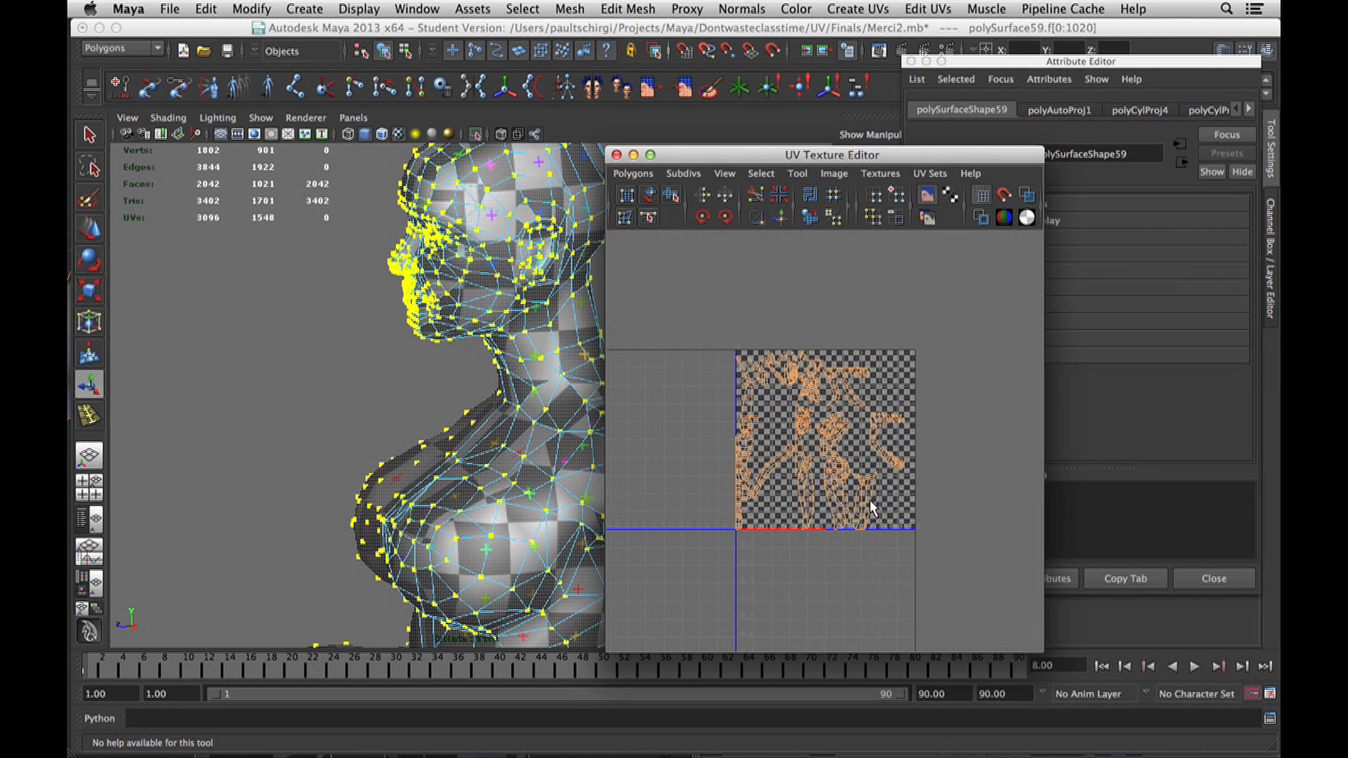
{"action": "scroll", "coordinate": [871, 508], "scroll_direction": "up", "scroll_amount": 5}
{"action": "right_click_drag", "start_coordinate": [922, 450], "coordinate": [990, 414]}
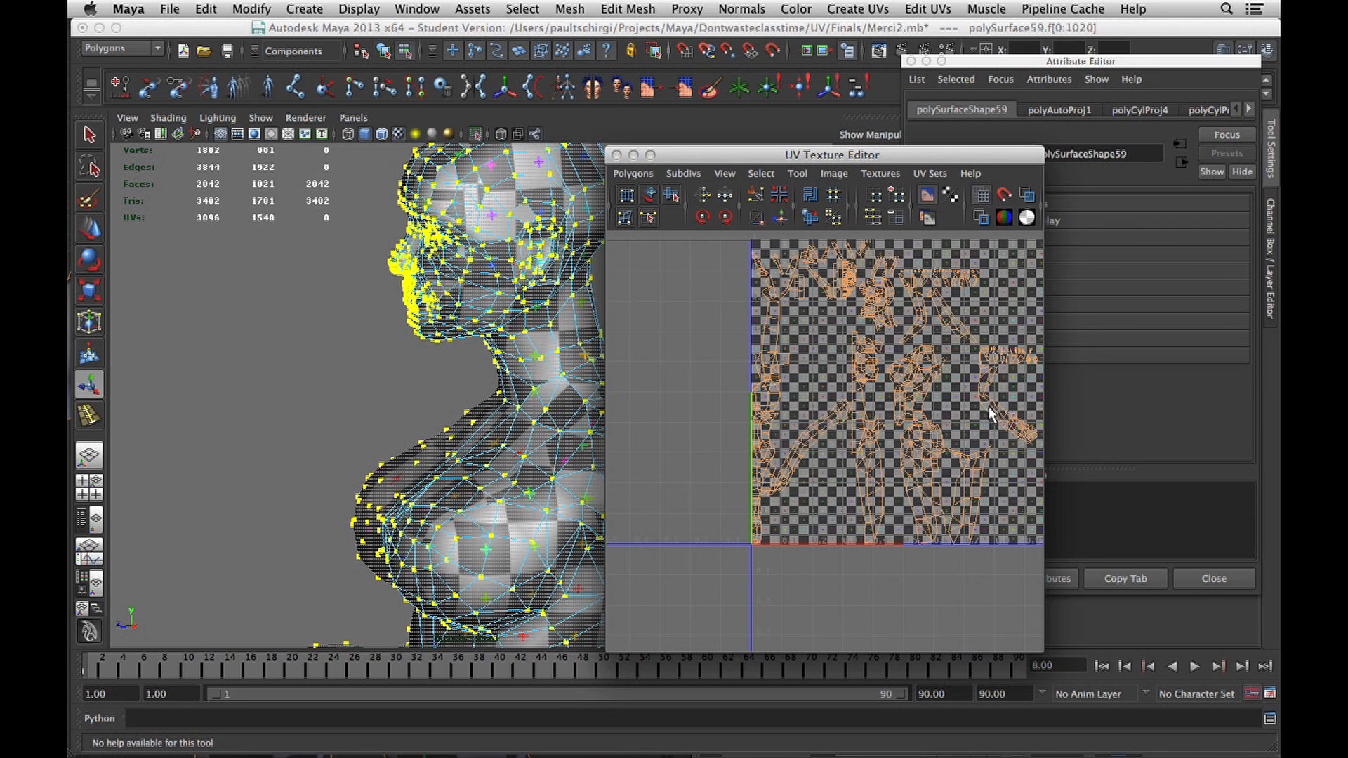
{"action": "scroll", "coordinate": [991, 414], "scroll_direction": "down", "scroll_amount": 3}
{"action": "left_click_drag", "start_coordinate": [773, 337], "coordinate": [984, 543]}
{"action": "scroll", "coordinate": [983, 542], "scroll_direction": "up", "scroll_amount": 2}
{"action": "key", "text": "w"}
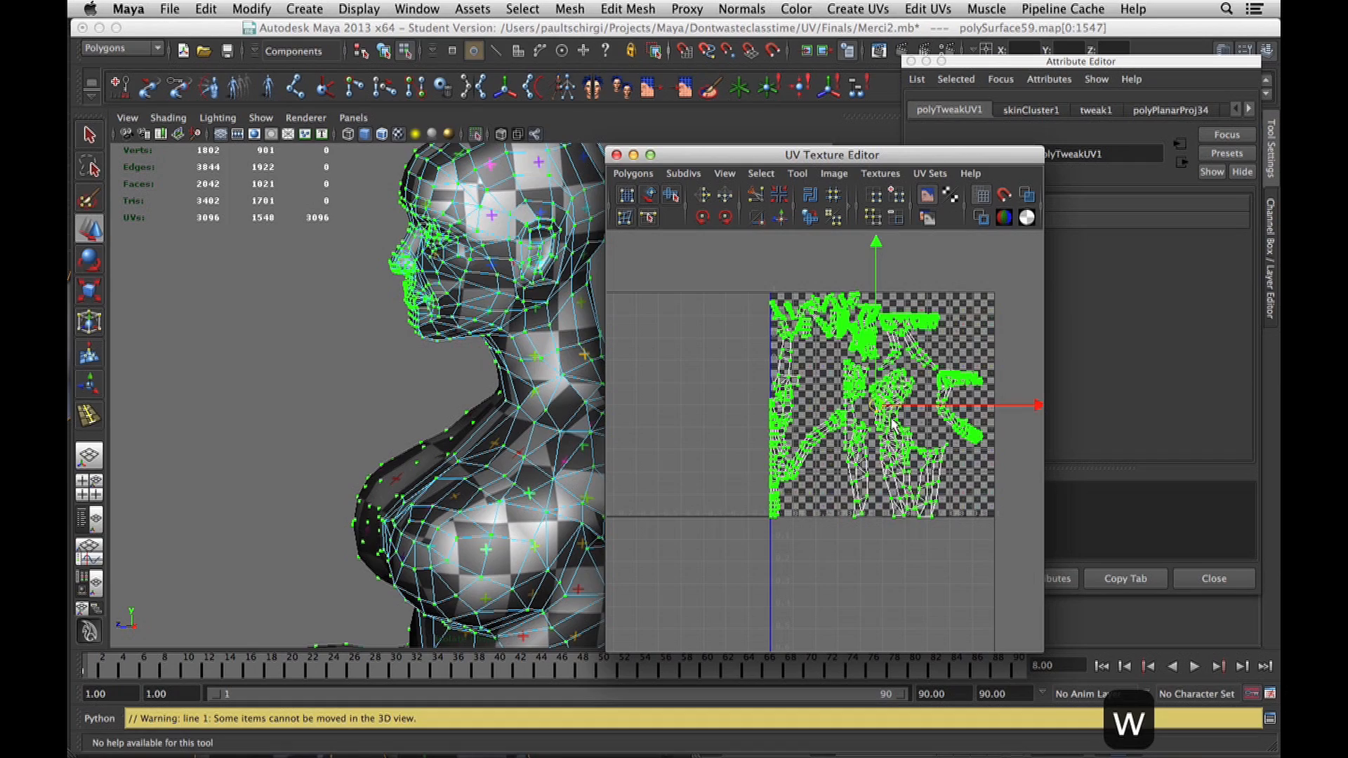
{"action": "left_click_drag", "start_coordinate": [892, 421], "coordinate": [700, 421]}
{"action": "middle_click_drag", "start_coordinate": [835, 421], "coordinate": [920, 396], "text": "alt"}
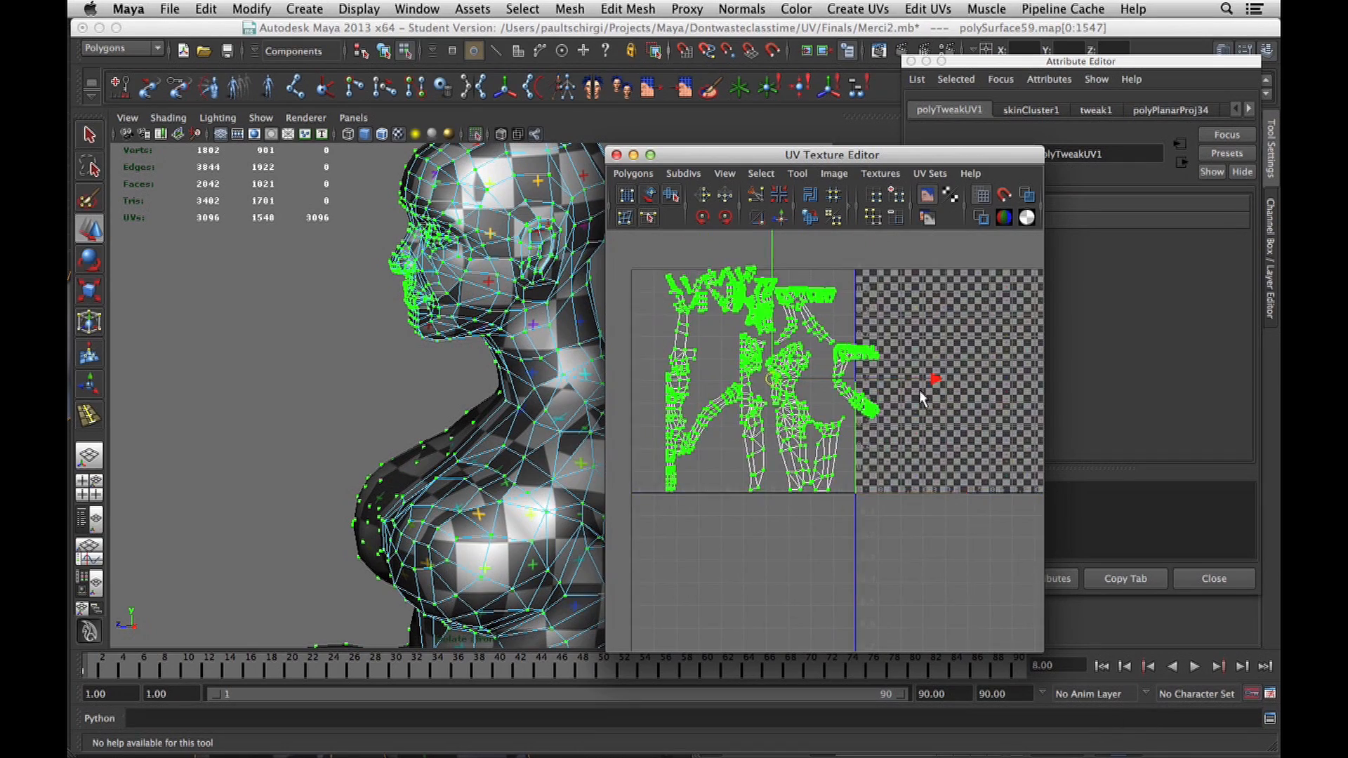
{"action": "scroll", "coordinate": [920, 391], "scroll_direction": "up", "scroll_amount": 8}
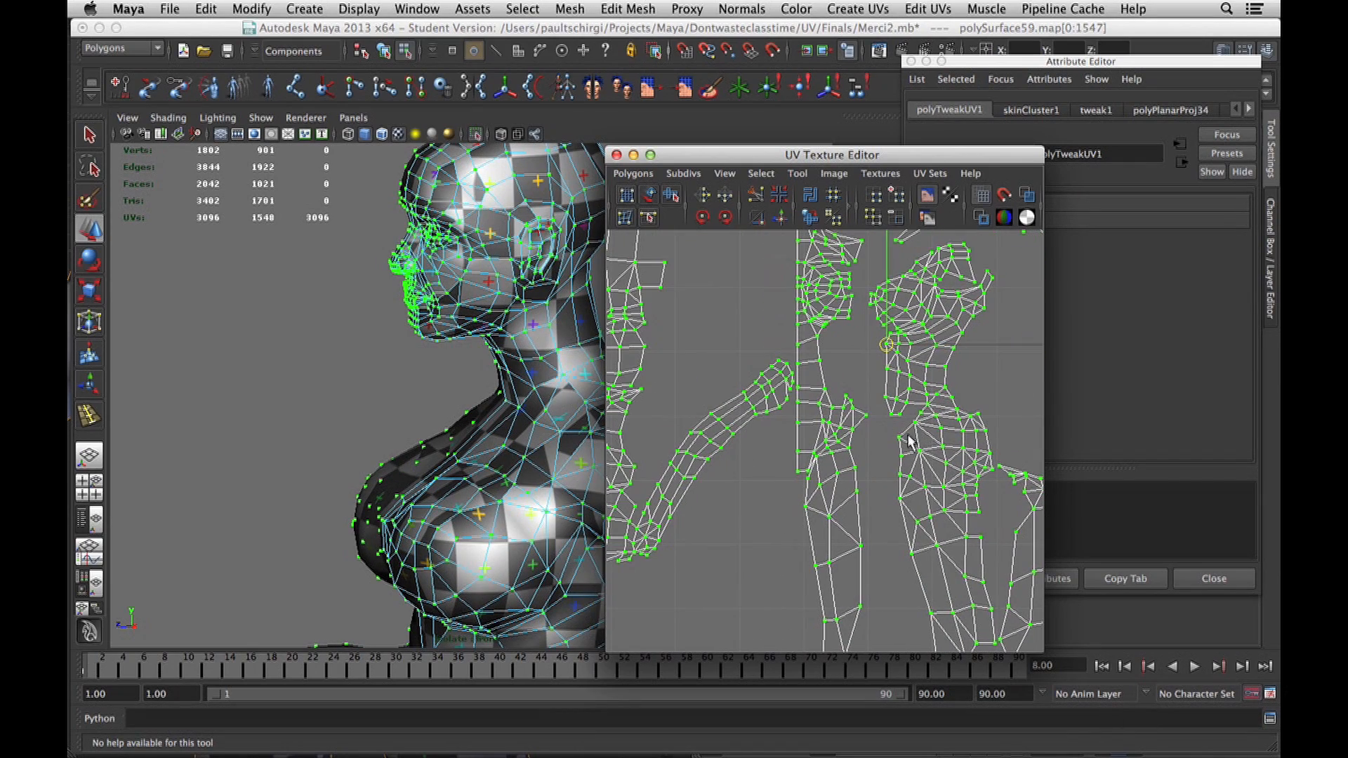
{"action": "middle_click_drag", "start_coordinate": [860, 439], "coordinate": [809, 478], "text": "alt"}
{"action": "scroll", "coordinate": [809, 477], "scroll_direction": "up", "scroll_amount": 3}
{"action": "left_click", "coordinate": [787, 477]}
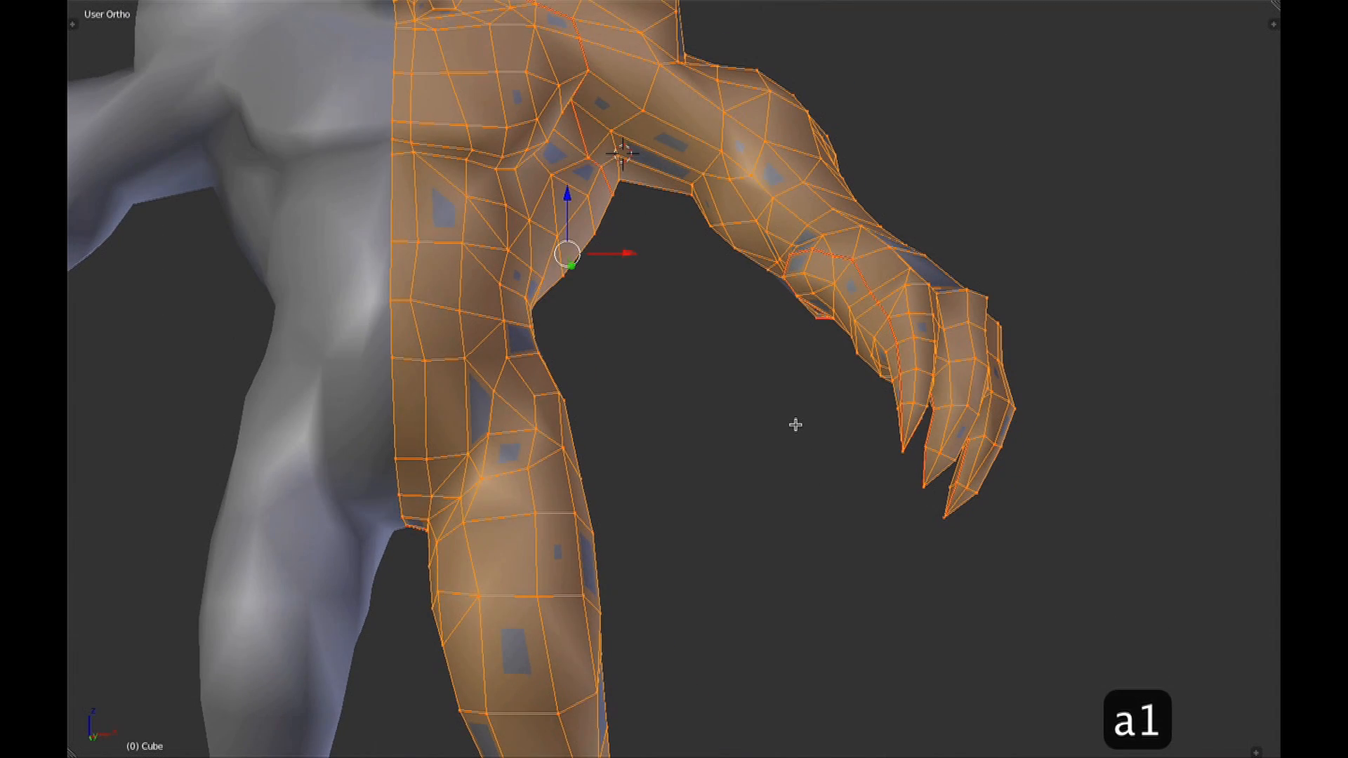
Switch to Blender, unwrap the fully selected wolf mesh and check the checker pattern on its body and head.
{"action": "key", "text": "alt+1"}
{"action": "mouse_move", "coordinate": [824, 349]}
{"action": "middle_mouse_down"}
{"action": "mouse_move", "coordinate": [819, 378]}
{"action": "mouse_move", "coordinate": [796, 257]}
{"action": "mouse_move", "coordinate": [773, 322]}
{"action": "mouse_move", "coordinate": [806, 430]}
{"action": "mouse_move", "coordinate": [780, 478]}
{"action": "mouse_move", "coordinate": [682, 335]}
{"action": "middle_mouse_up"}
{"action": "key", "text": "u"}
{"action": "left_click", "coordinate": [796, 257]}
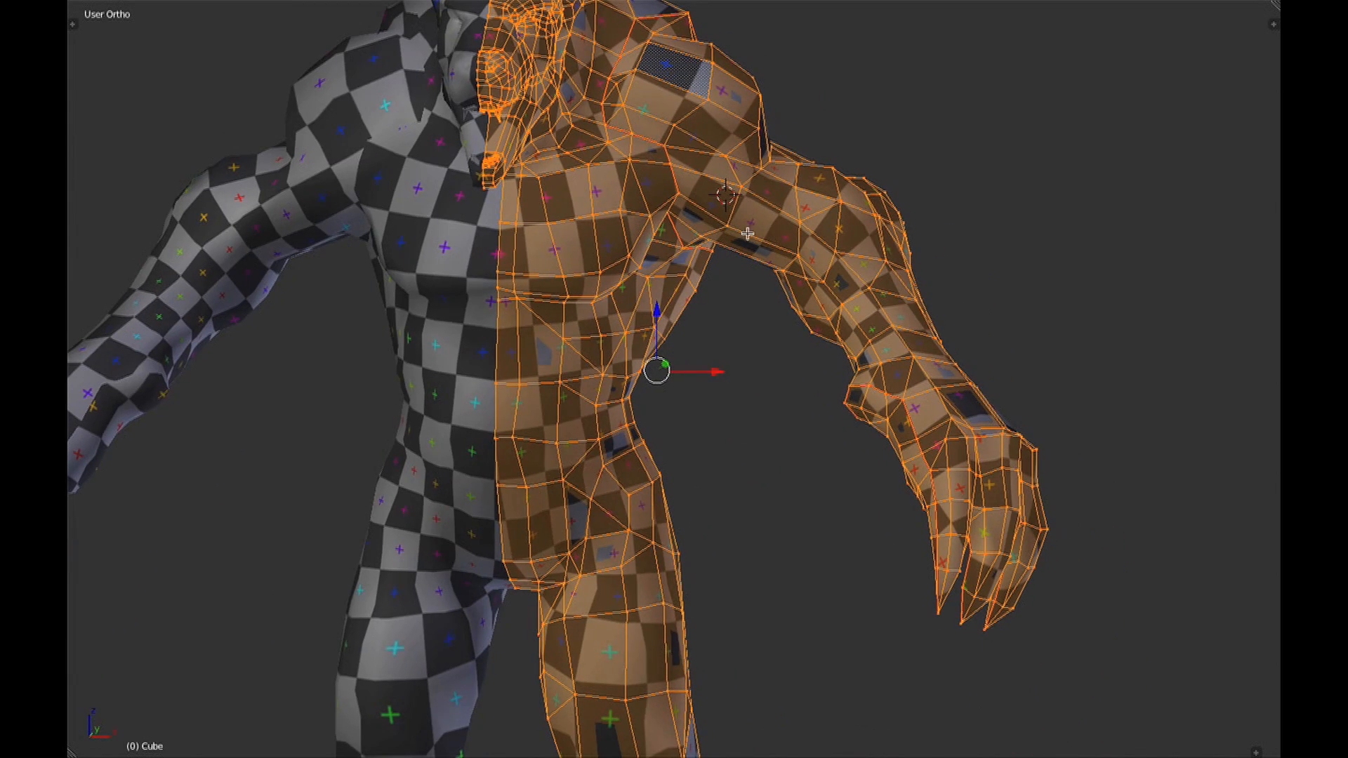
{"action": "middle_click_drag", "start_coordinate": [818, 366], "coordinate": [821, 502], "text": "shift"}
{"action": "middle_click_drag", "start_coordinate": [822, 503], "coordinate": [875, 571], "text": "shift"}
{"action": "scroll", "coordinate": [687, 336], "scroll_direction": "up", "scroll_amount": 4}
{"action": "scroll", "coordinate": [687, 336], "scroll_direction": "down", "scroll_amount": 2}
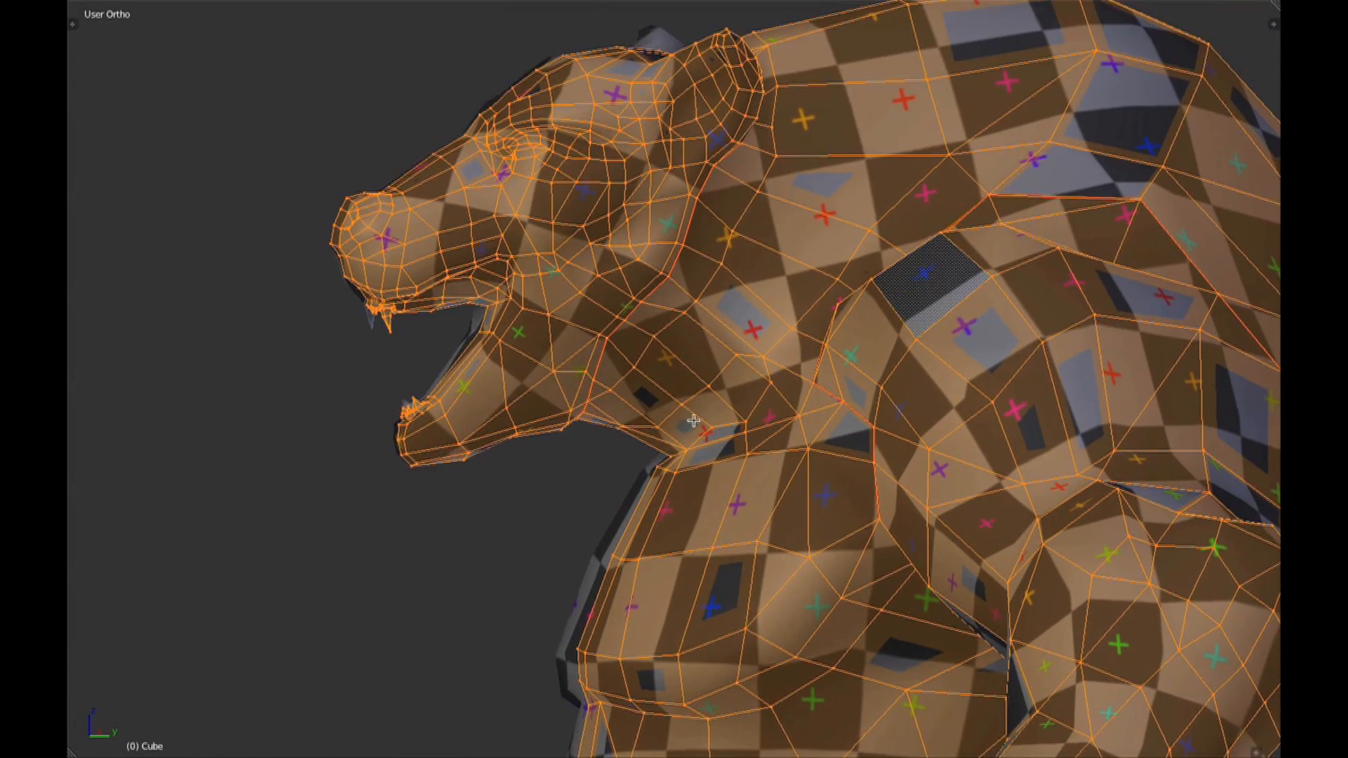
Show the UV/Image Editor beside the wolf mesh and turn off the UV Stretch display.
{"action": "key", "text": "ctrl+Up"}
{"action": "key", "text": "ctrl+Up"}
{"action": "key", "text": "ctrl+Right"}
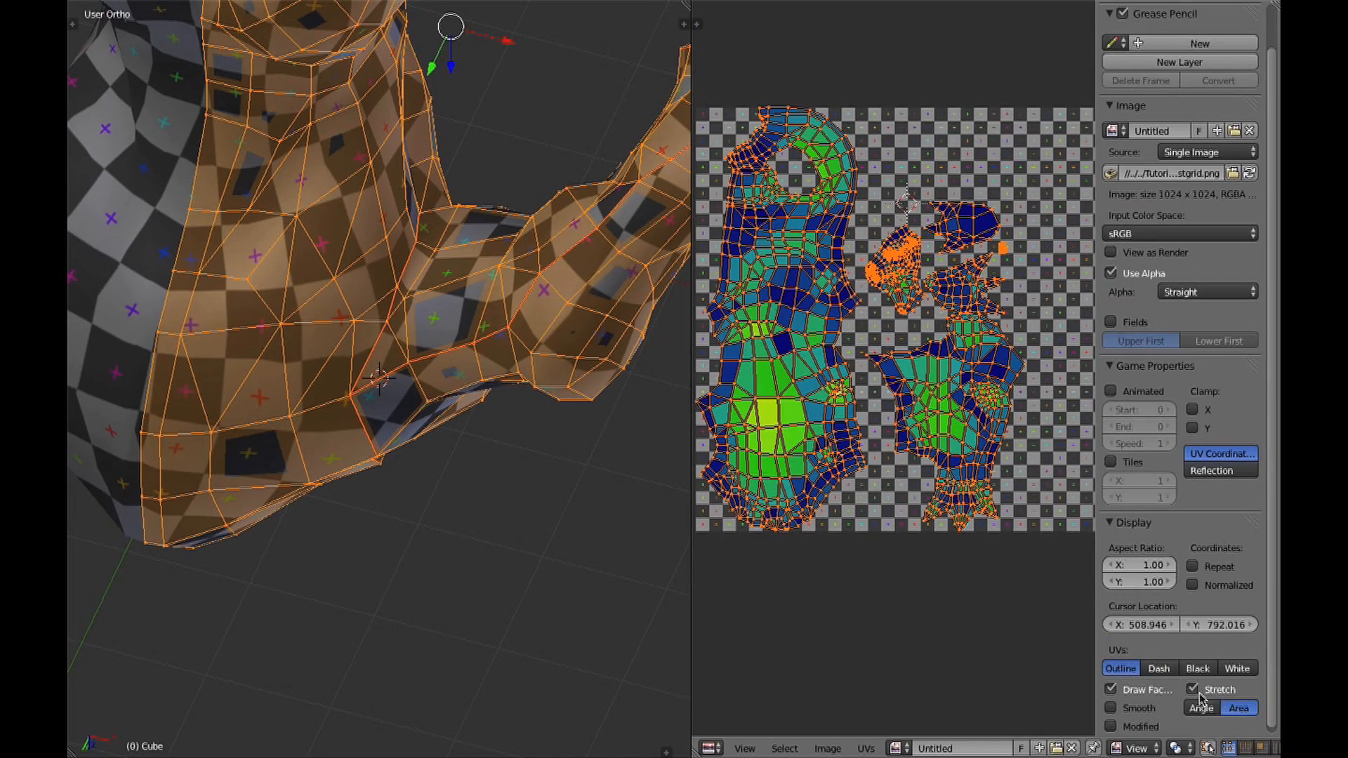
{"action": "left_click", "coordinate": [1192, 690]}
{"action": "scroll", "coordinate": [961, 580], "scroll_direction": "up", "scroll_amount": 1}
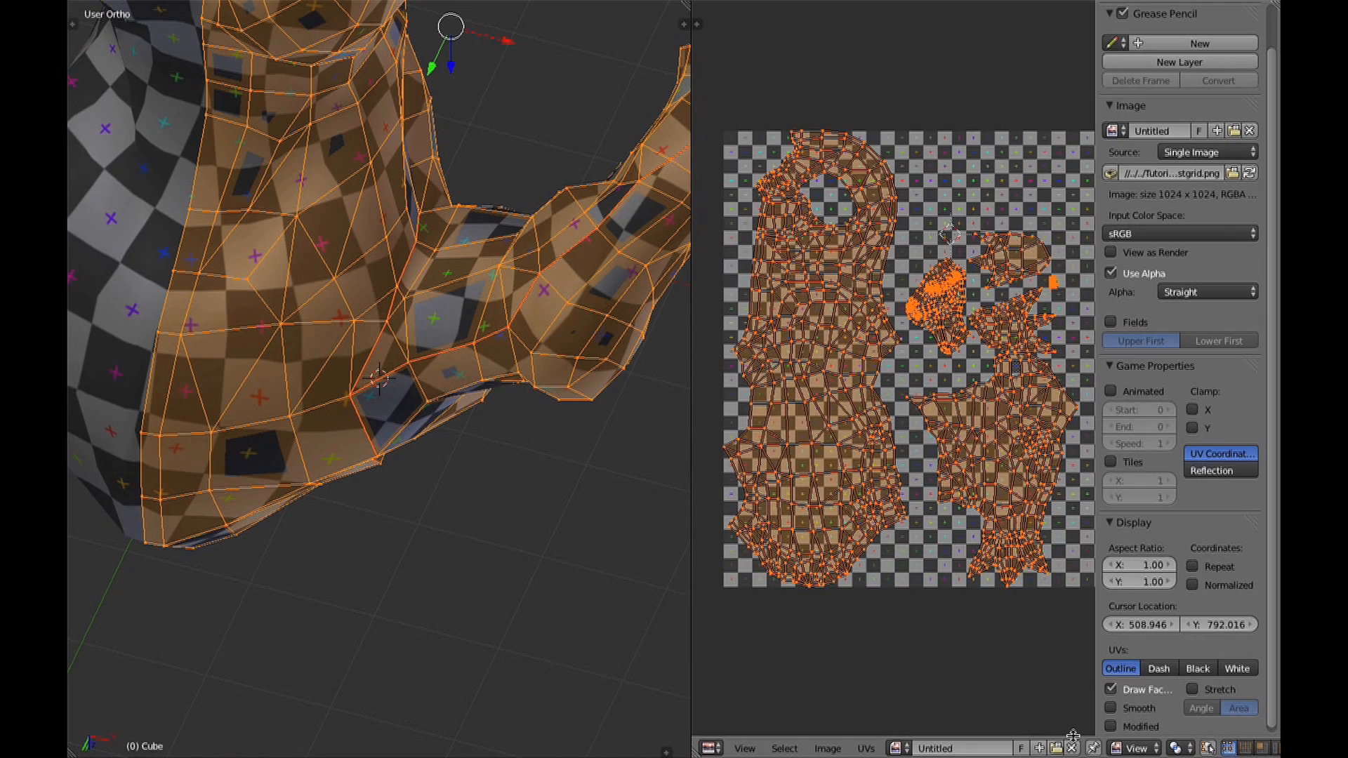
Unlink the checker image from the wolf's UVs, set the 3D view to the front and hide the UV editor's properties.
{"action": "left_click", "coordinate": [1074, 749]}
{"action": "scroll", "coordinate": [904, 590], "scroll_direction": "up", "scroll_amount": 6}
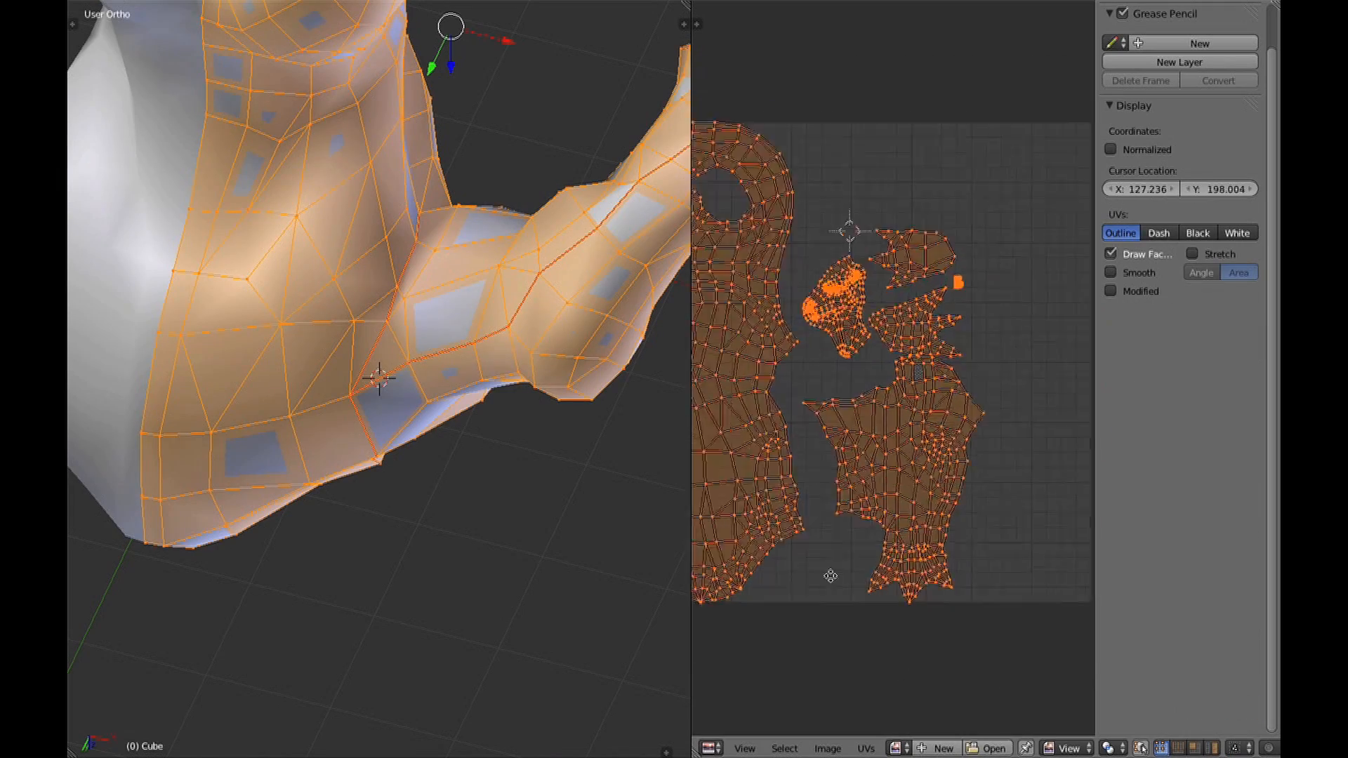
{"action": "scroll", "coordinate": [899, 588], "scroll_direction": "up", "scroll_amount": 3}
{"action": "key", "text": "KP_1"}
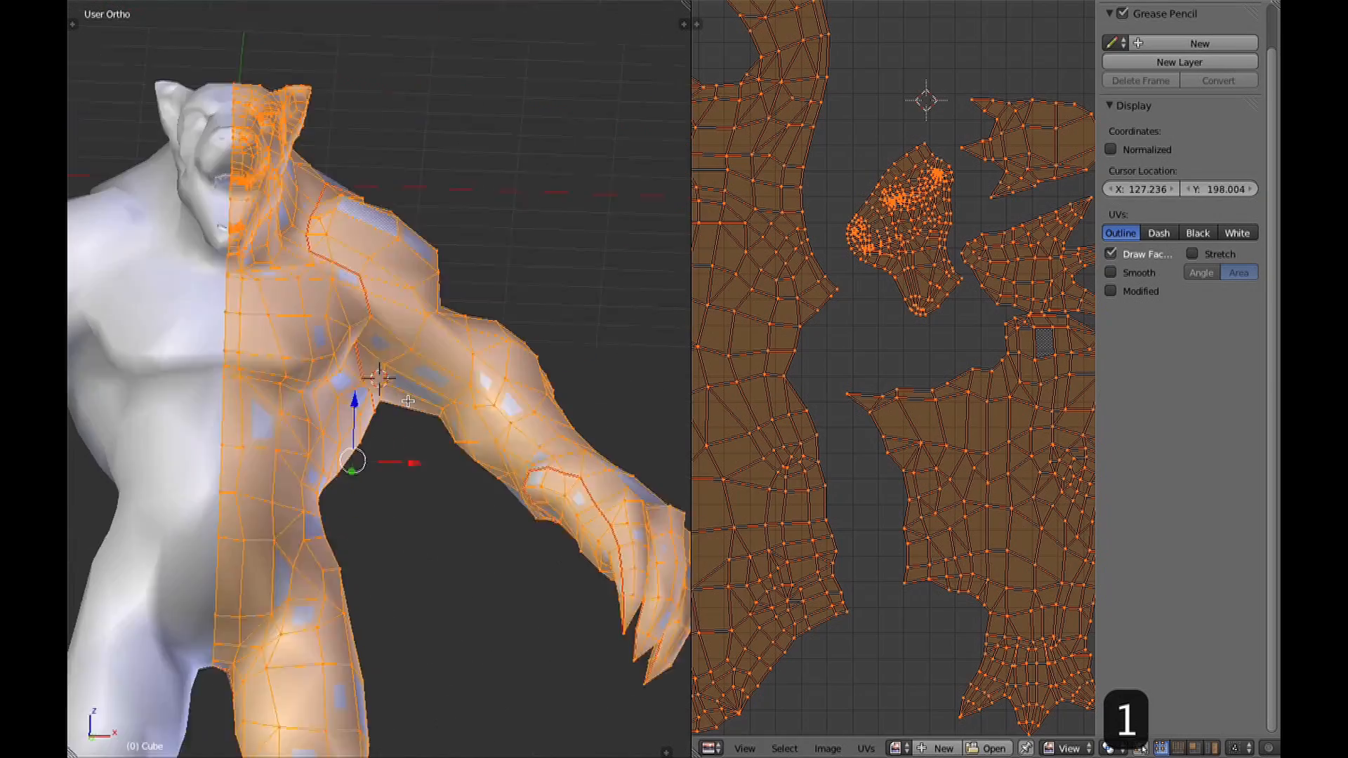
{"action": "middle_click_drag", "start_coordinate": [407, 419], "coordinate": [478, 397], "text": "shift"}
{"action": "middle_click_drag", "start_coordinate": [969, 549], "coordinate": [969, 501], "text": "ctrl"}
{"action": "key", "text": "n"}
{"action": "scroll", "coordinate": [983, 527], "scroll_direction": "down", "scroll_amount": 5}
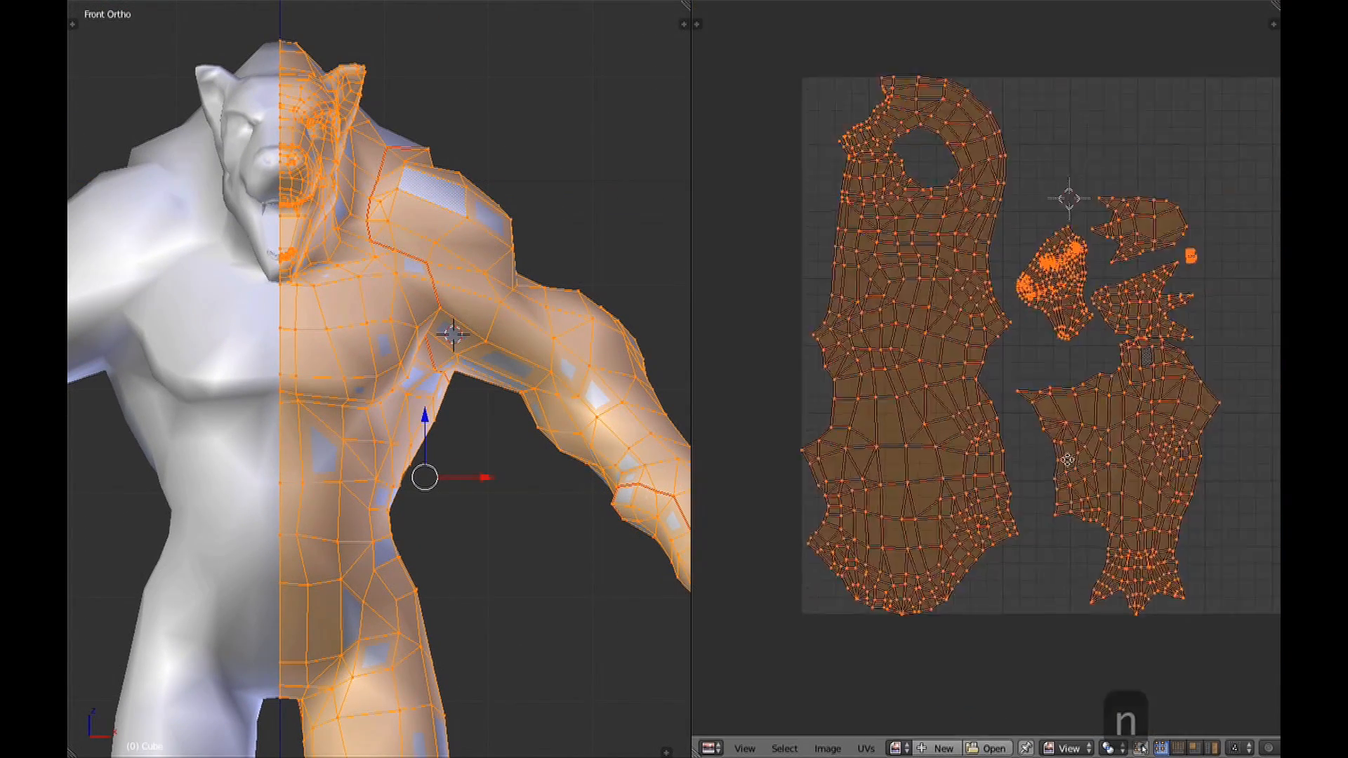
Assign the existing Untitled checker image back to the wolf's UVs and compare the texture on the mesh.
{"action": "left_click", "coordinate": [897, 748]}
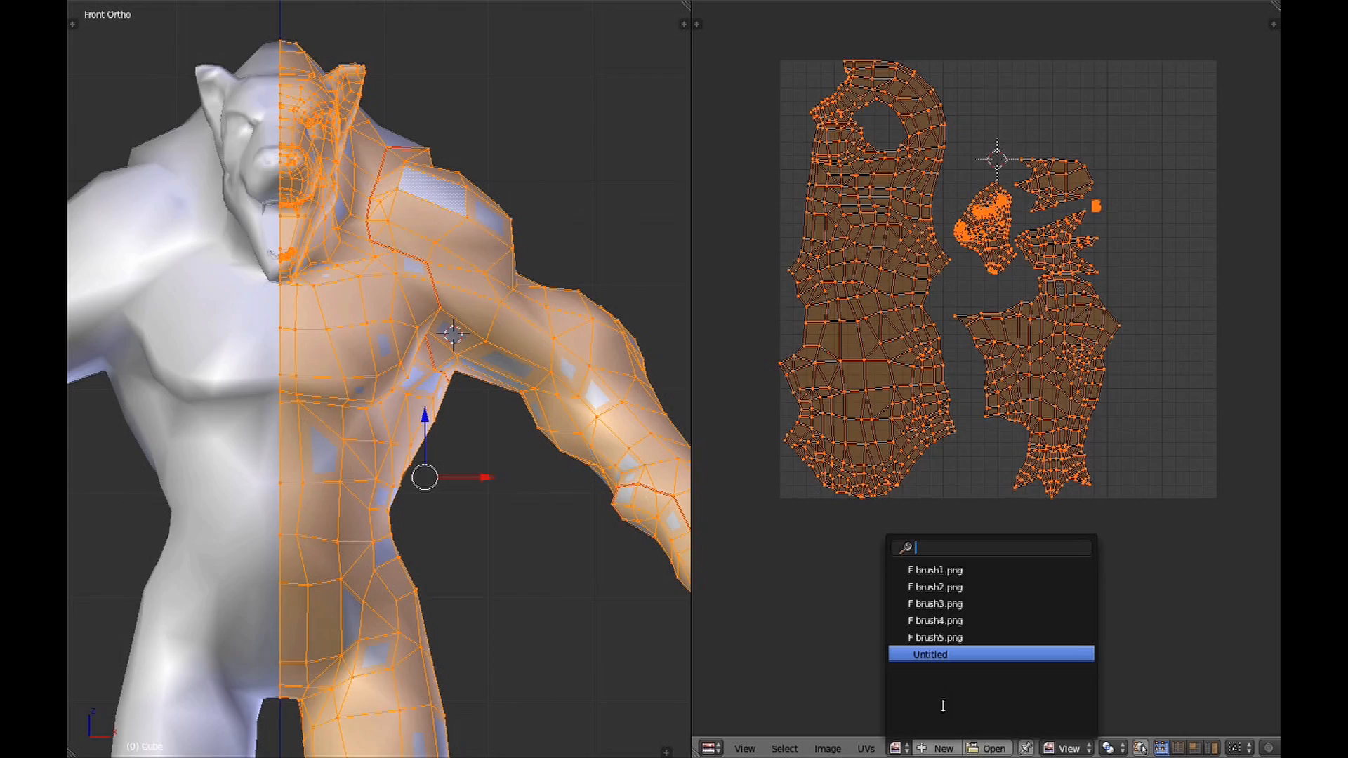
{"action": "left_click", "coordinate": [931, 657]}
{"action": "scroll", "coordinate": [962, 426], "scroll_direction": "down", "scroll_amount": 5}
{"action": "scroll", "coordinate": [965, 507], "scroll_direction": "up", "scroll_amount": 1}
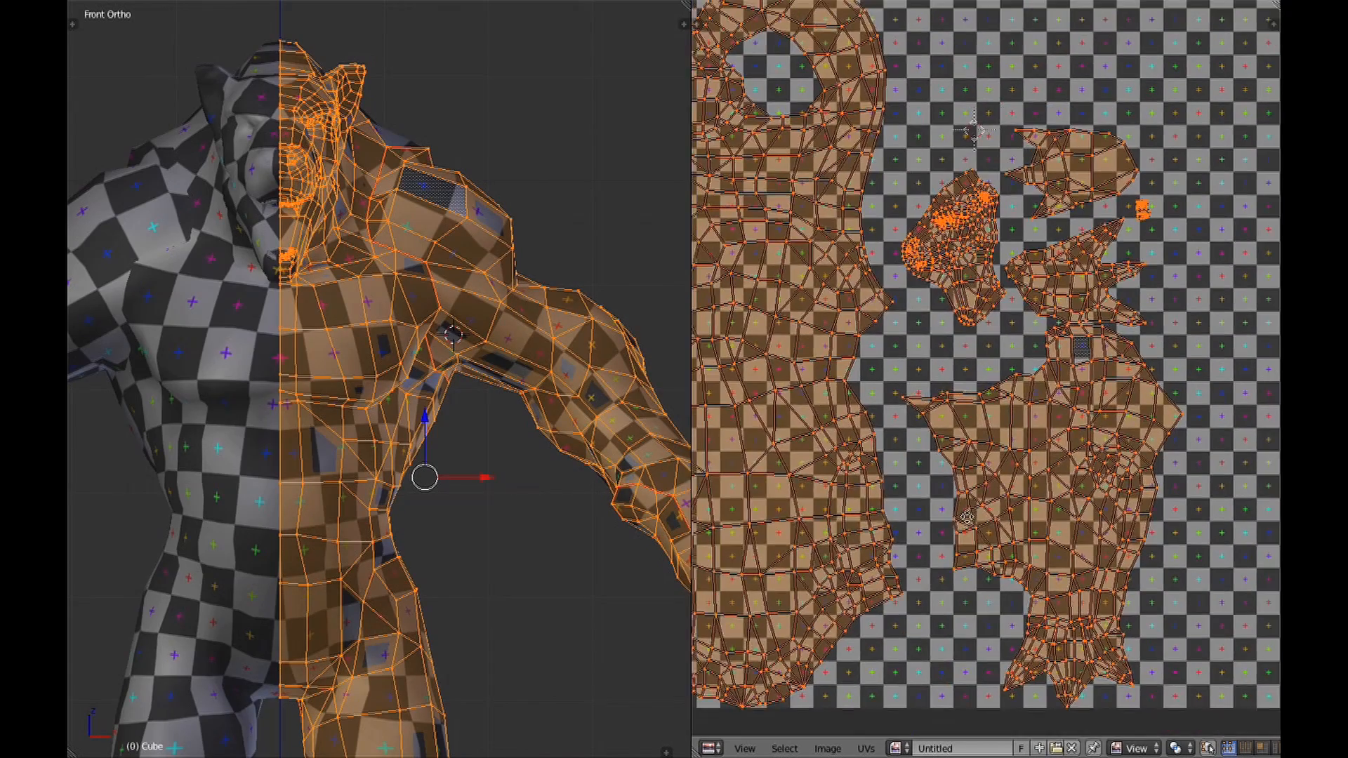
{"action": "middle_click_drag", "start_coordinate": [481, 464], "coordinate": [501, 467], "text": "shift"}
{"action": "scroll", "coordinate": [1004, 368], "scroll_direction": "down", "scroll_amount": 3}
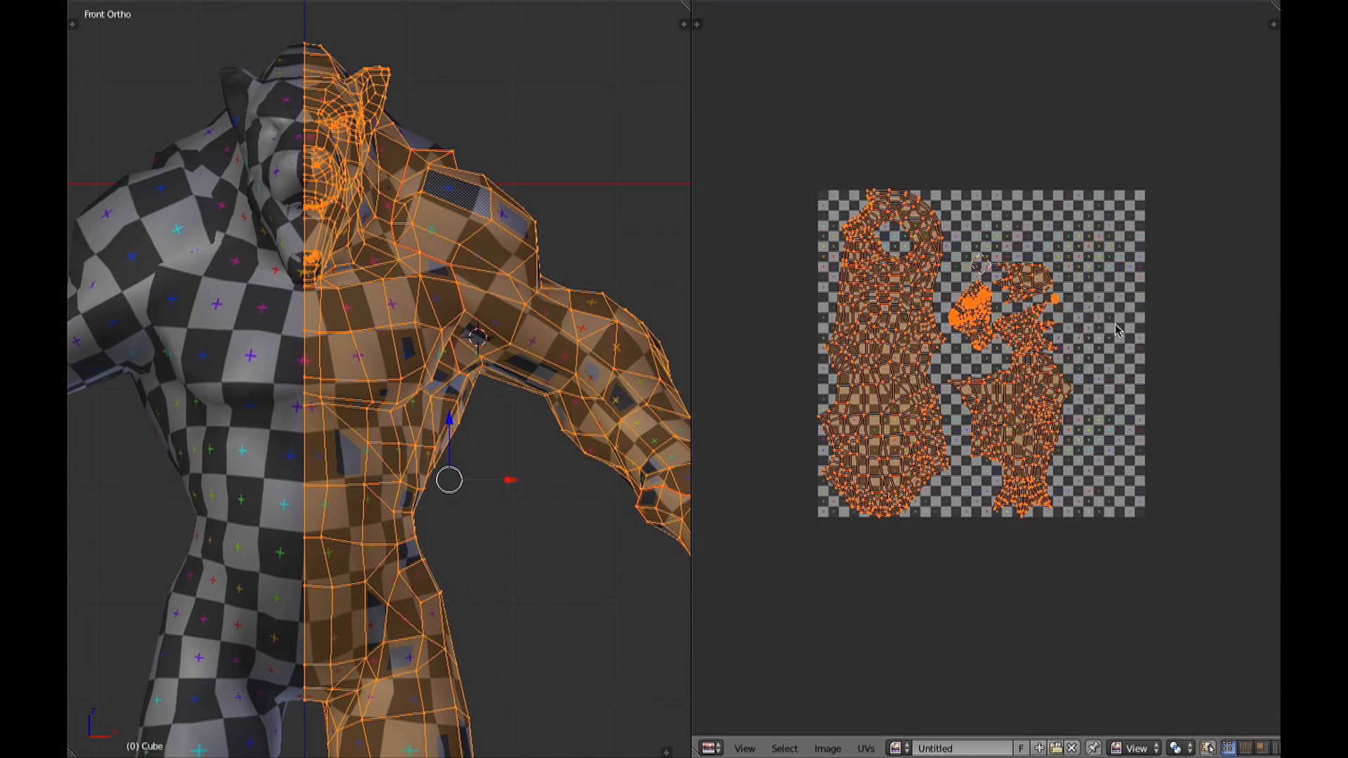
Switch the UV select mode to Island and back to Vertex for the wolf's UV layout.
{"action": "key", "text": "ctrl+Tab"}
{"action": "left_click", "coordinate": [1083, 373]}
{"action": "key", "text": "ctrl+Tab"}
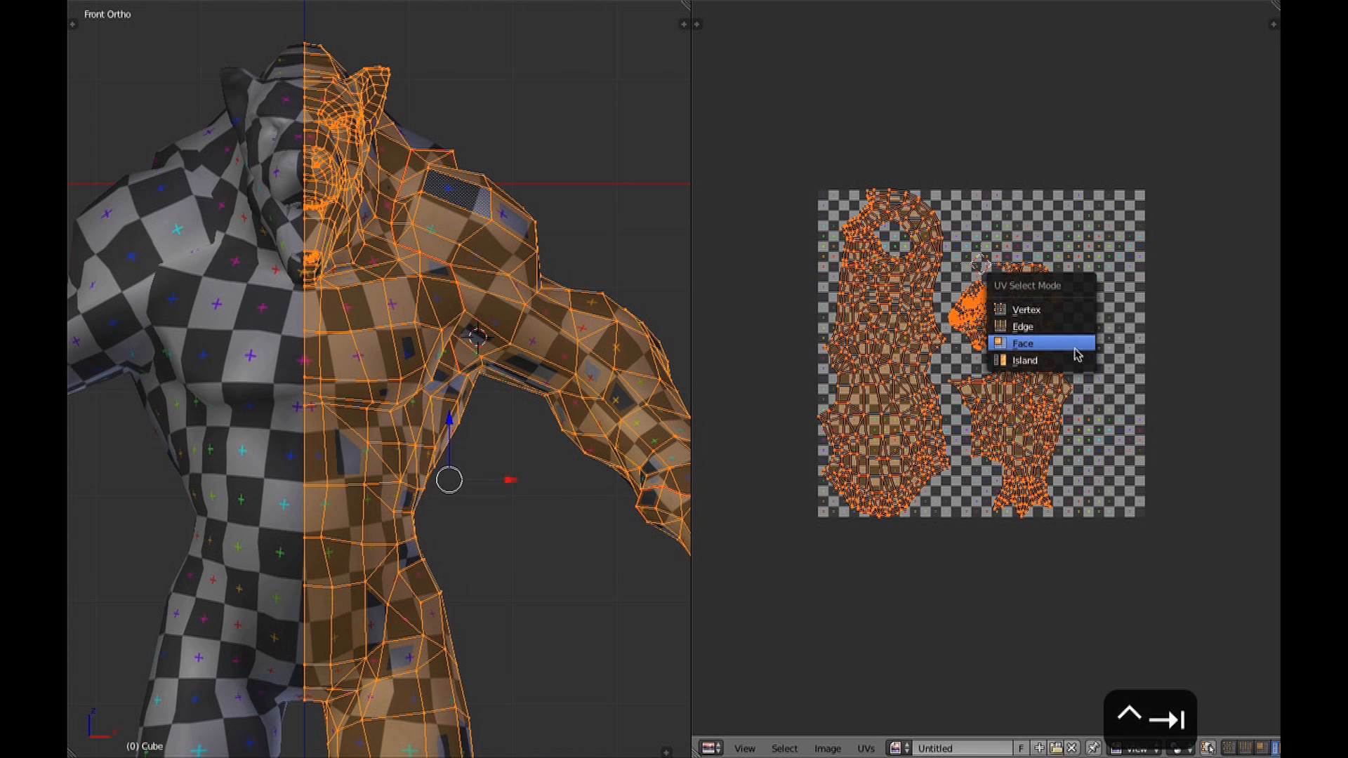
{"action": "left_click", "coordinate": [1076, 316]}
Select whole linked UV islands of the wolf one at a time, ending with the small dense head island.
{"action": "right_click", "coordinate": [969, 312]}
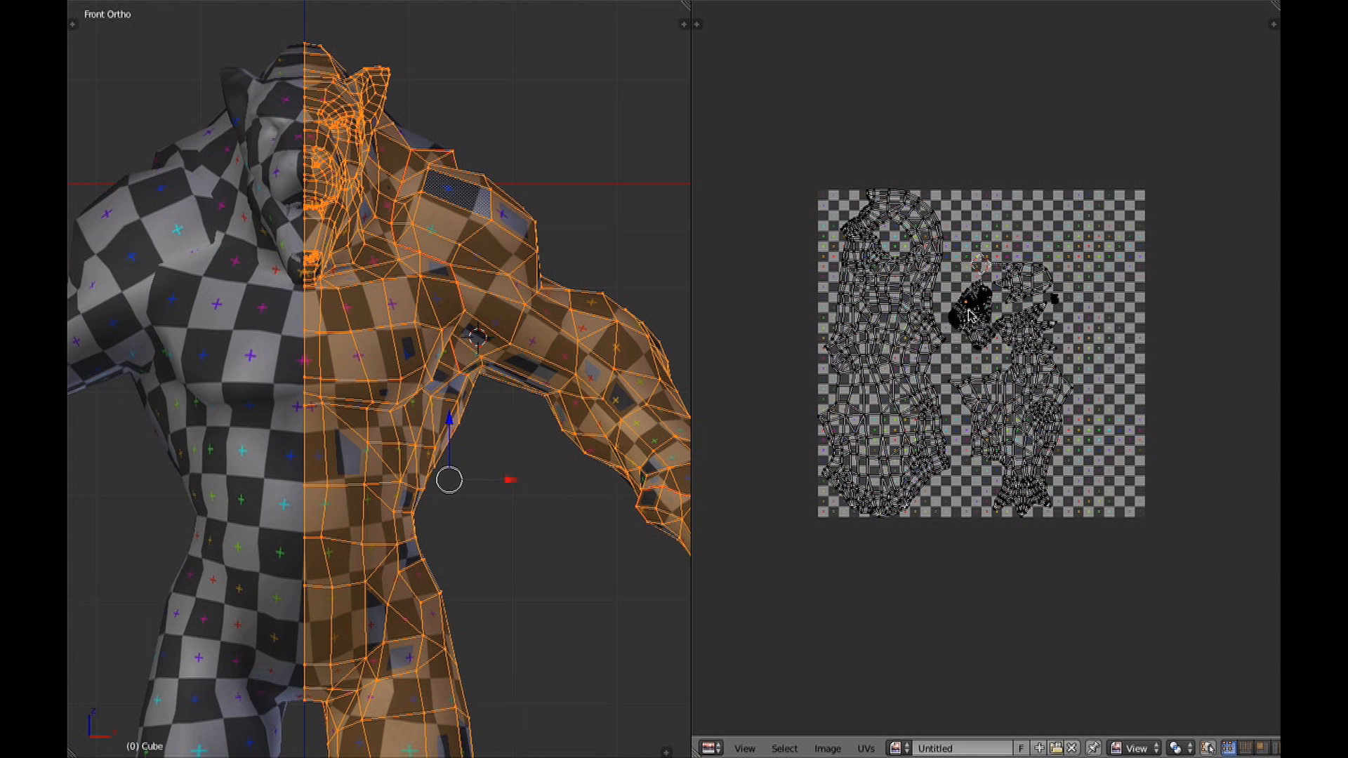
{"action": "scroll", "coordinate": [975, 317], "scroll_direction": "up", "scroll_amount": 3}
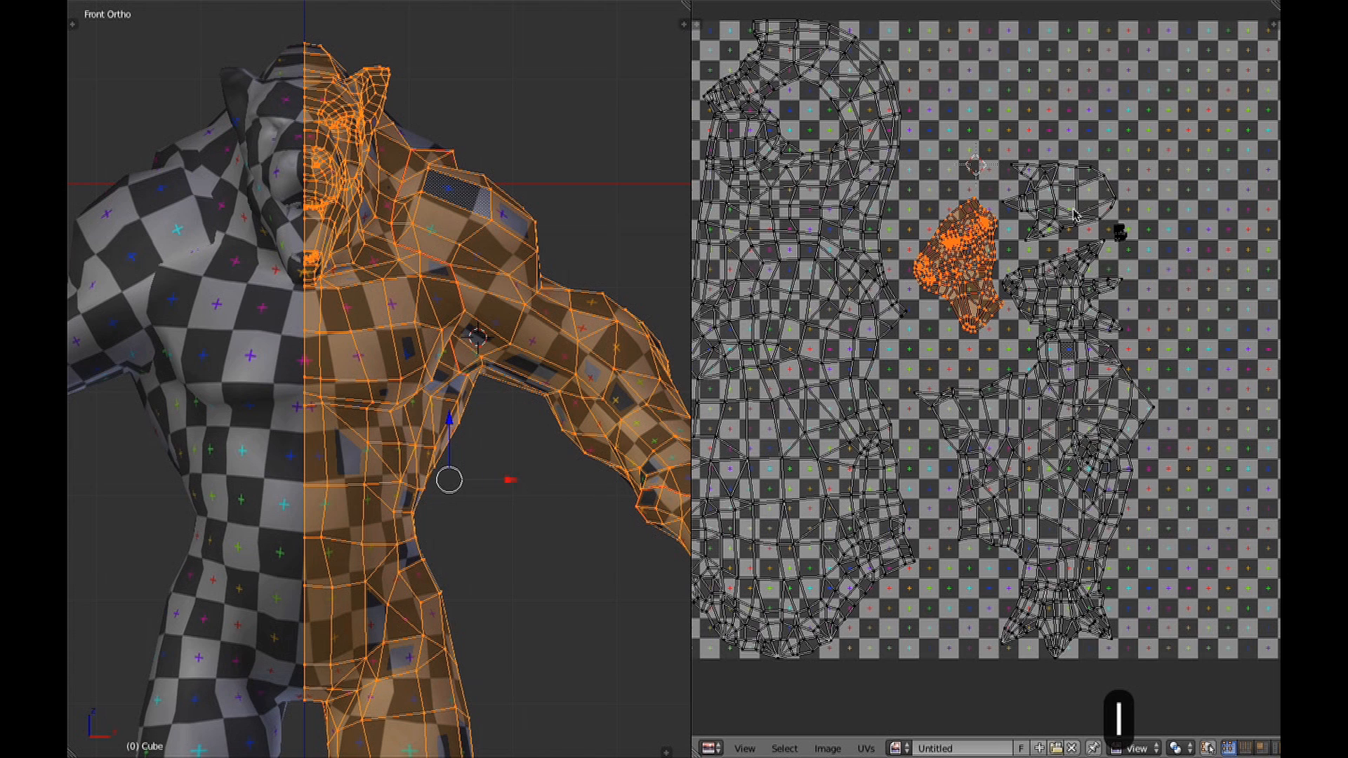
{"action": "right_click", "coordinate": [1122, 453]}
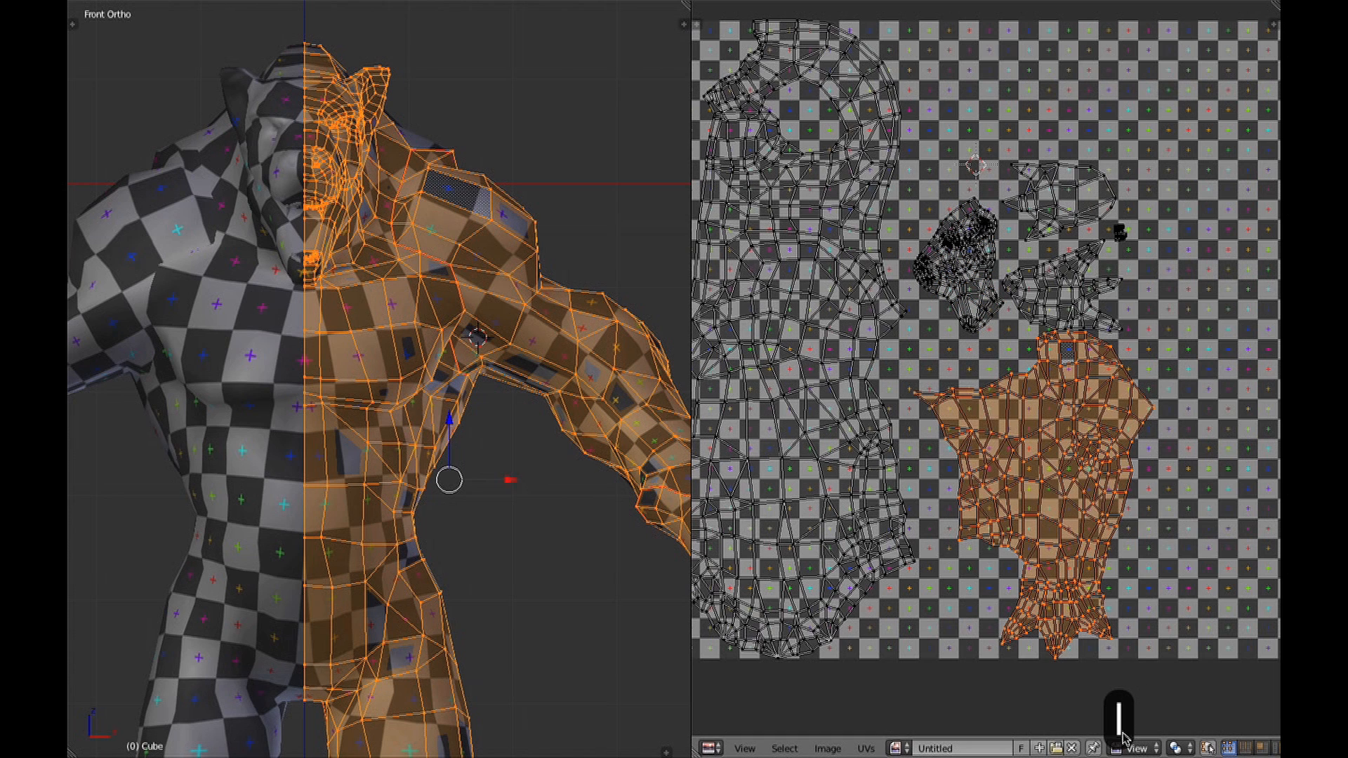
{"action": "right_click", "coordinate": [896, 294]}
{"action": "right_click", "coordinate": [1027, 219]}
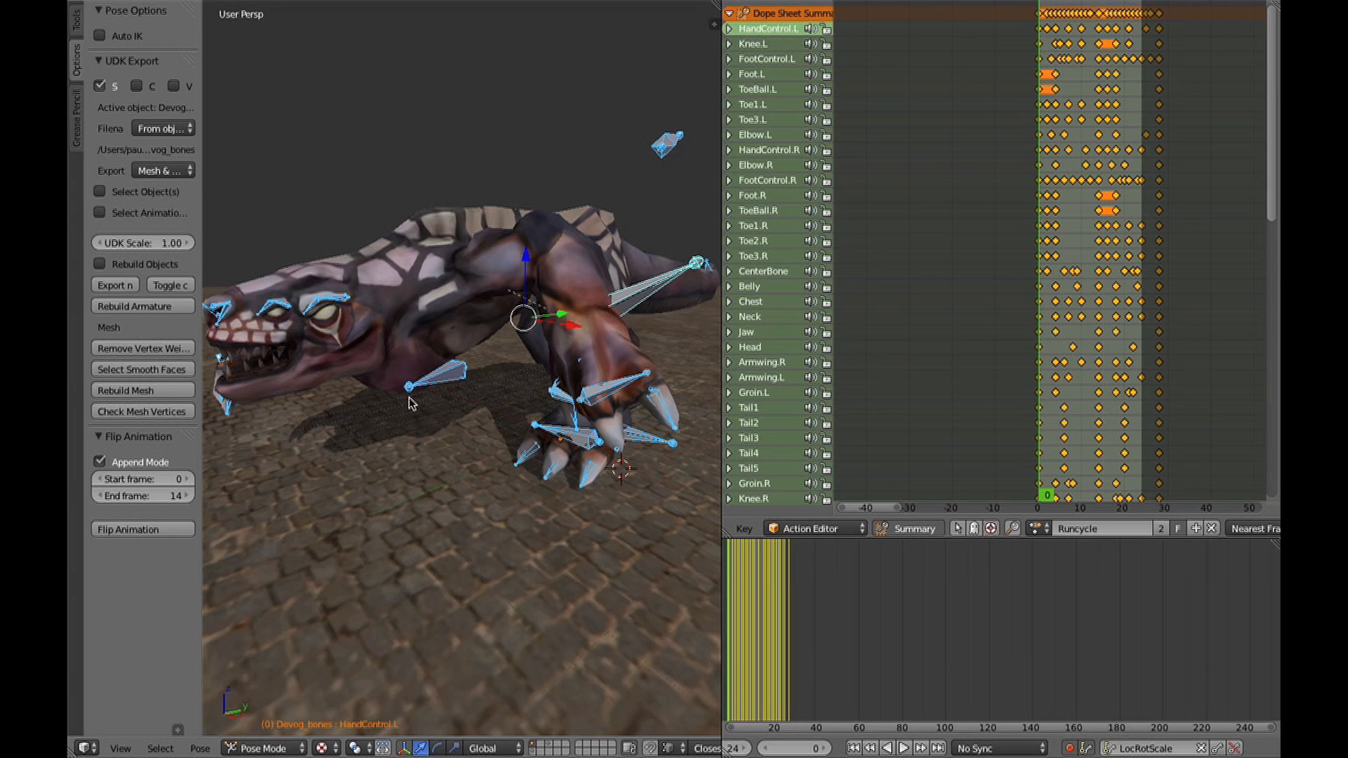
Play the dog creature's Runcycle action in the animation scene and stop the playback.
{"action": "key", "text": "t"}
{"action": "key", "text": "alt+a"}
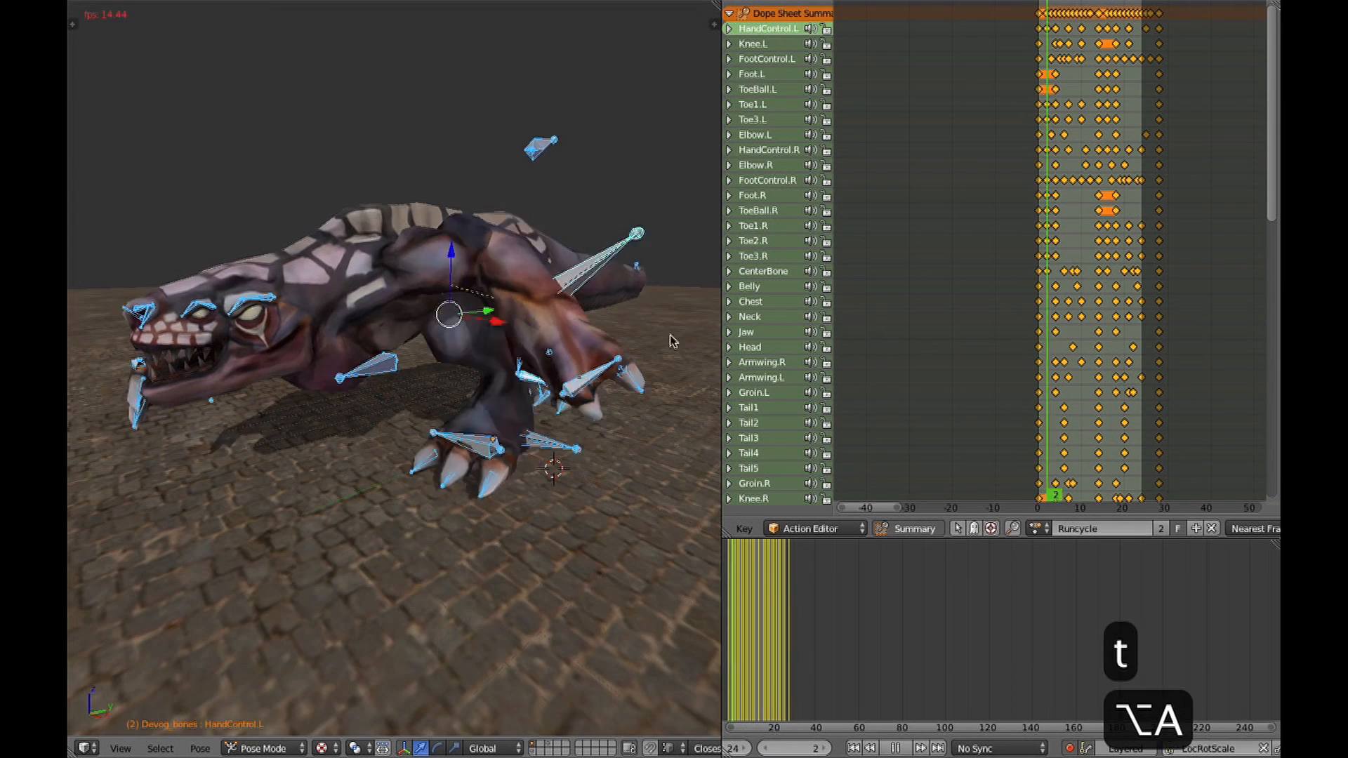
{"action": "key", "text": "Escape"}
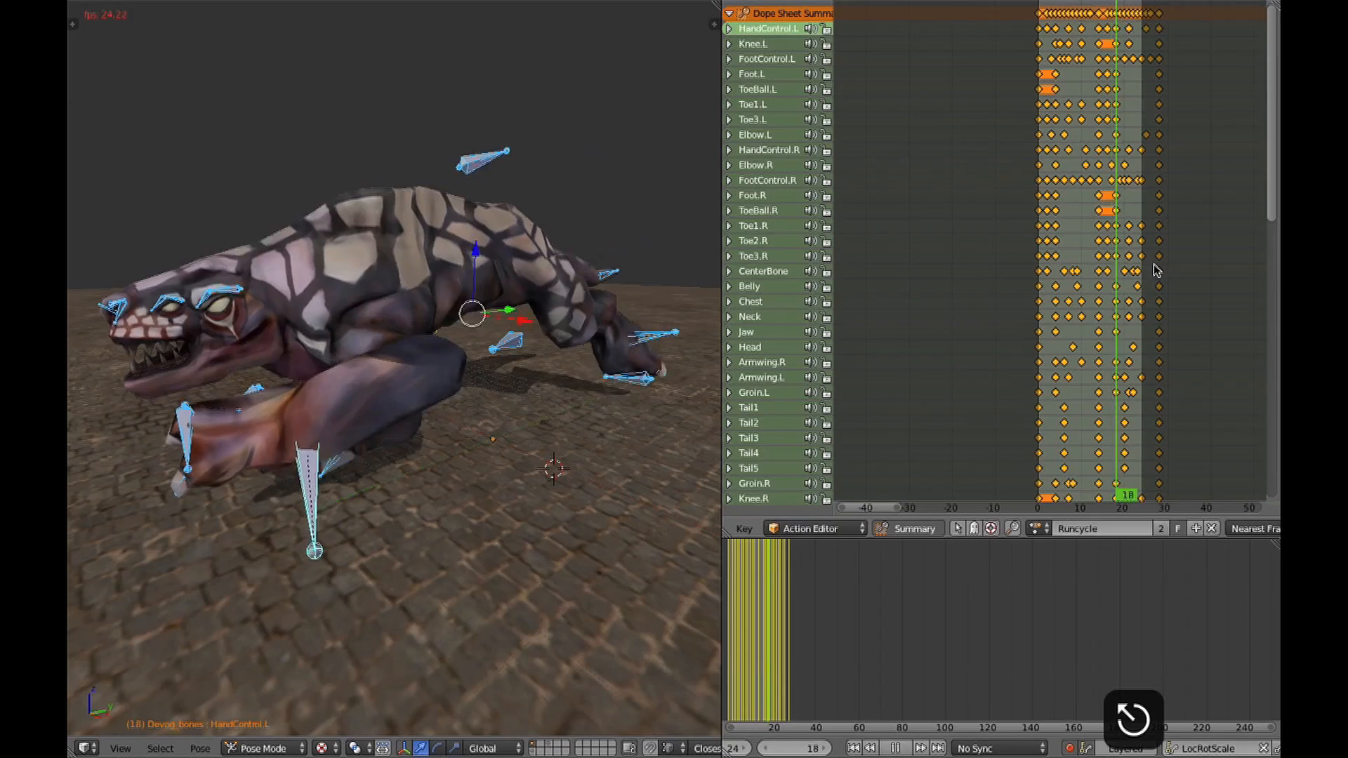
Save over the existing dog .blend file and play the run cycle again.
{"action": "key", "text": "super+s"}
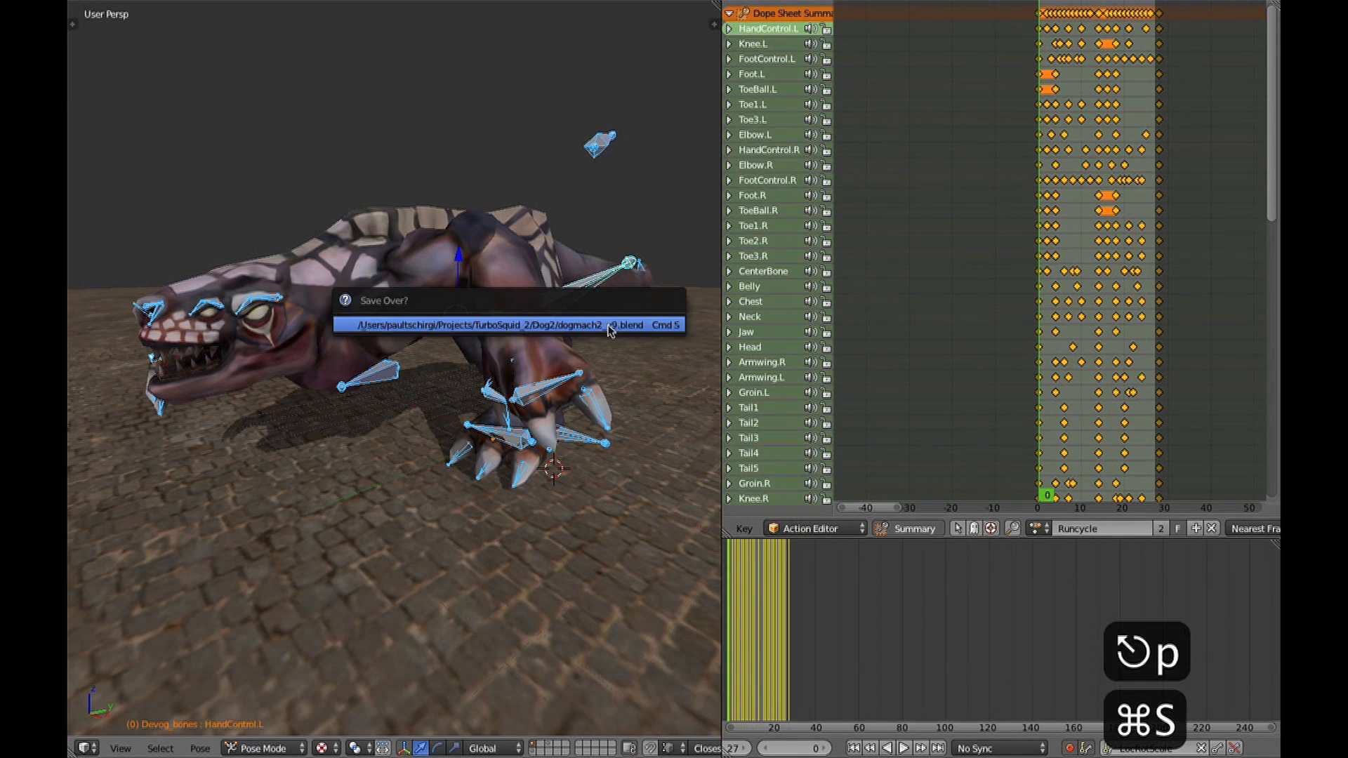
{"action": "left_click", "coordinate": [657, 318]}
{"action": "key", "text": "alt+a"}
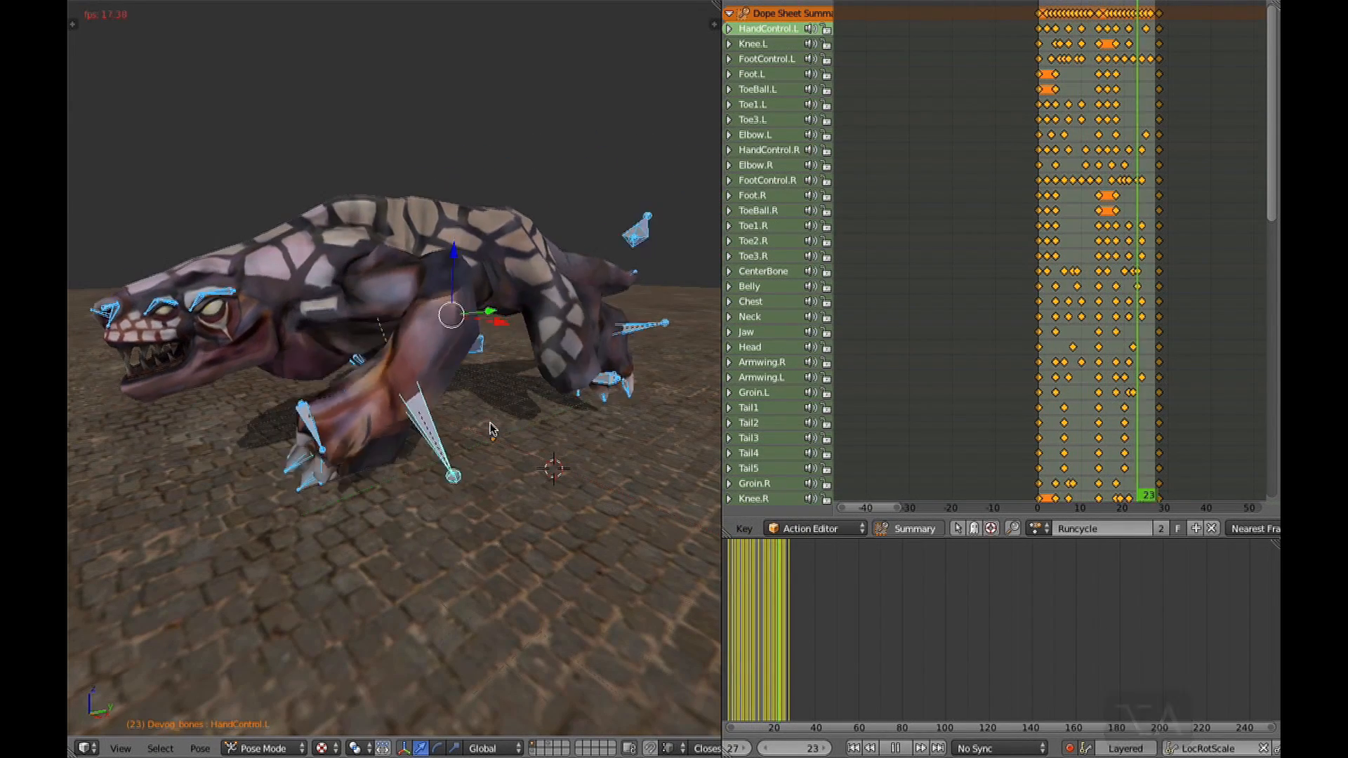
Hide the bones by showing only rendered objects, deselect all bones and maximize the 3D view.
{"action": "key", "text": "shift+super+a"}
{"action": "scroll", "coordinate": [491, 426], "scroll_direction": "down", "scroll_amount": 3}
{"action": "key", "text": "a"}
{"action": "scroll", "coordinate": [517, 415], "scroll_direction": "down", "scroll_amount": 3}
{"action": "middle_click_drag", "start_coordinate": [517, 414], "coordinate": [534, 319]}
{"action": "key", "text": "ctrl+Up"}
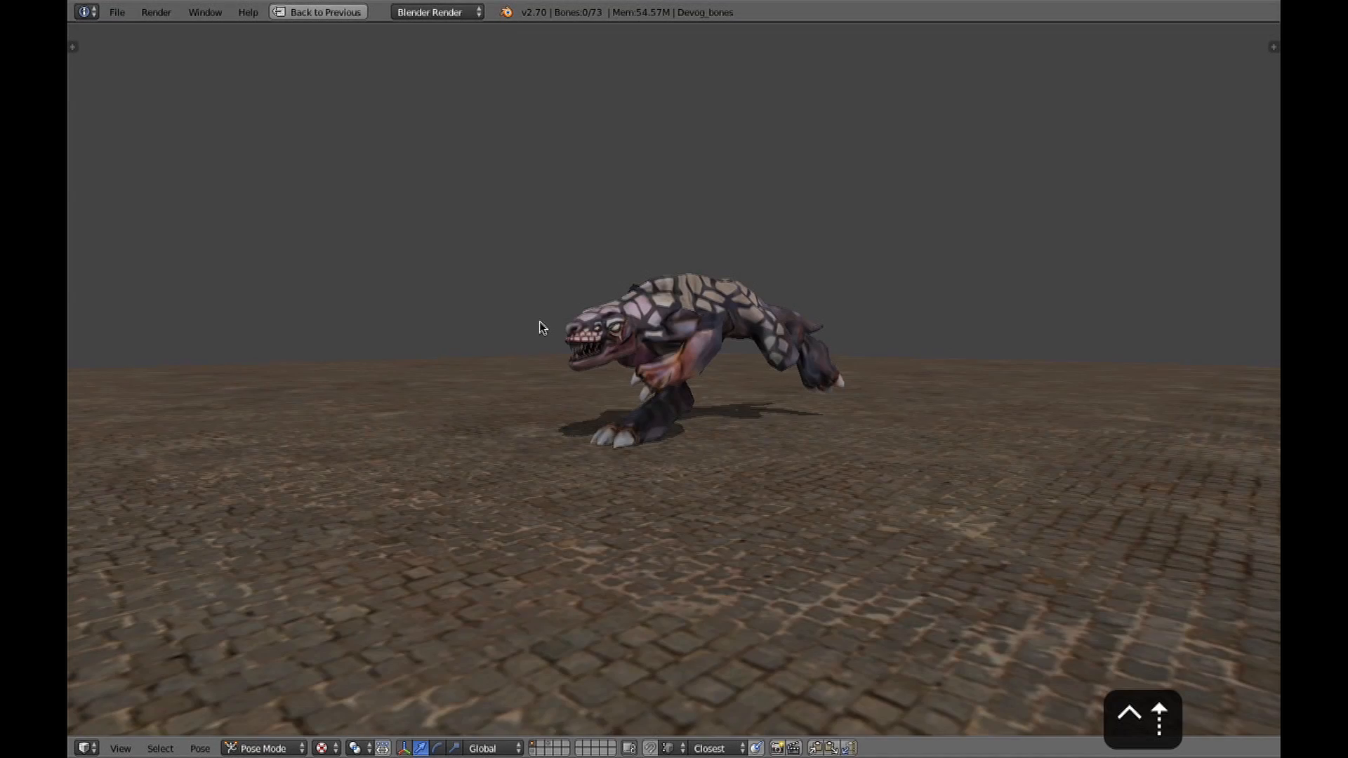
Play the run cycle in the maximized view and inspect the creature from the side in solid shading.
{"action": "scroll", "coordinate": [624, 367], "scroll_direction": "up", "scroll_amount": 3}
{"action": "key", "text": "alt+a"}
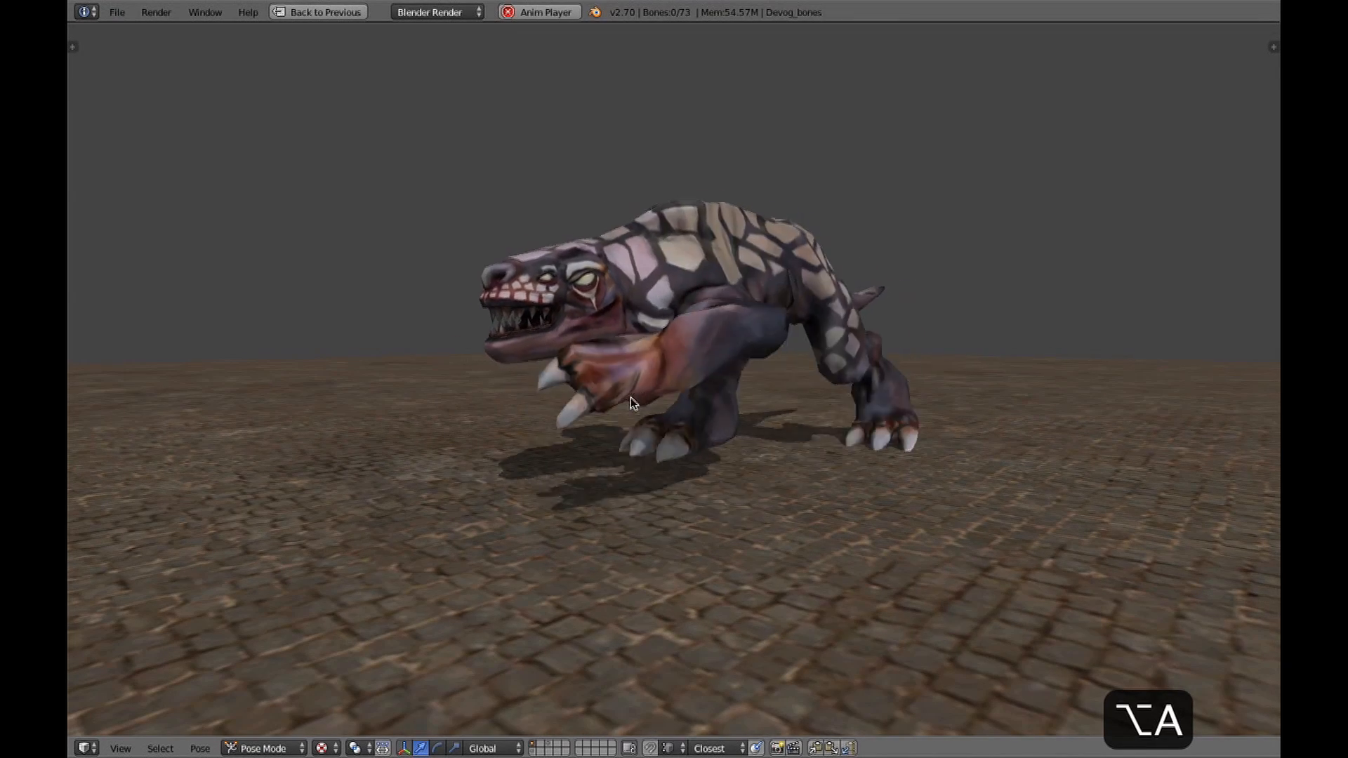
{"action": "mouse_move", "coordinate": [631, 398]}
{"action": "middle_mouse_down"}
{"action": "mouse_move", "coordinate": [870, 433]}
{"action": "mouse_move", "coordinate": [1015, 389]}
{"action": "mouse_move", "coordinate": [918, 452]}
{"action": "mouse_move", "coordinate": [705, 408]}
{"action": "middle_mouse_up"}
{"action": "key", "text": "z"}
{"action": "key", "text": "z"}
{"action": "middle_click_drag", "start_coordinate": [840, 403], "coordinate": [653, 425]}
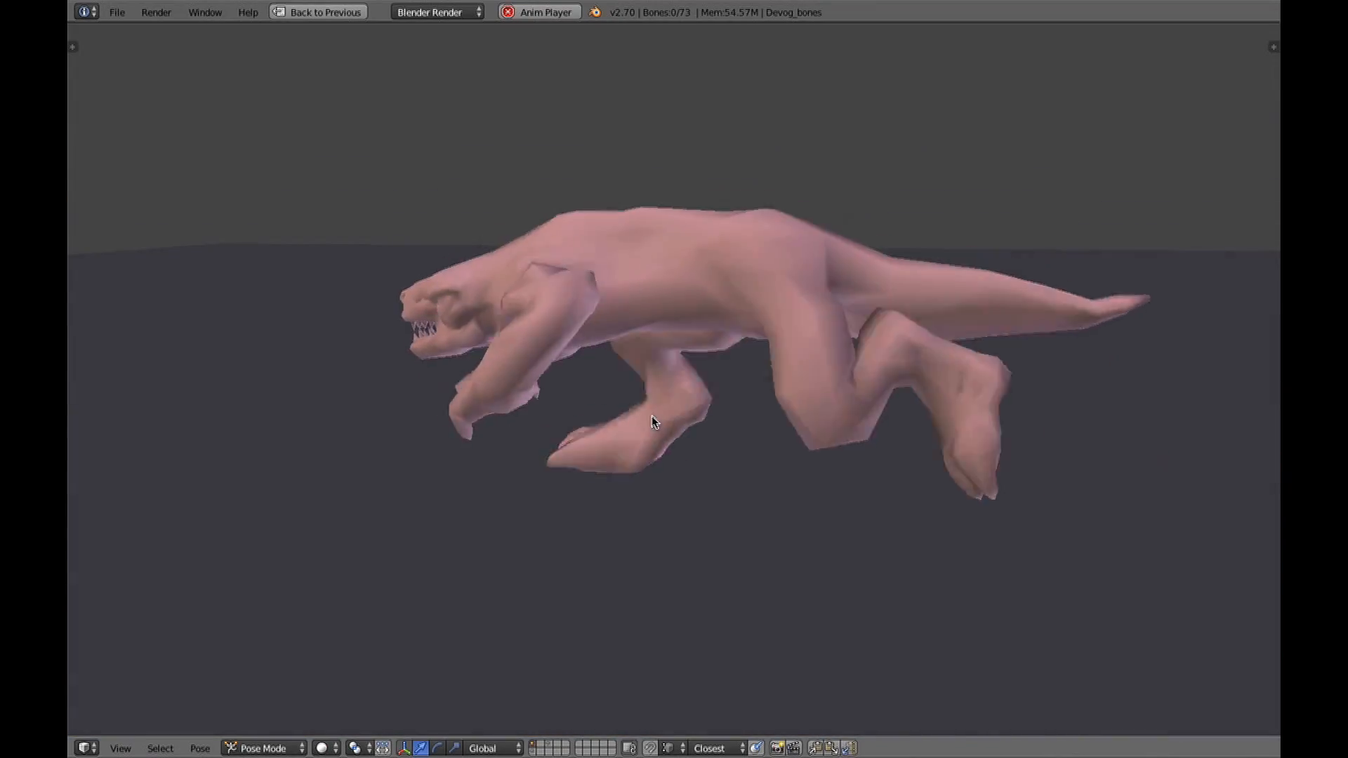
Return to the split animation layout, play the run cycle and restore textured shading with the bones displayed.
{"action": "key", "text": "ctrl+Right"}
{"action": "key", "text": "ctrl+Left"}
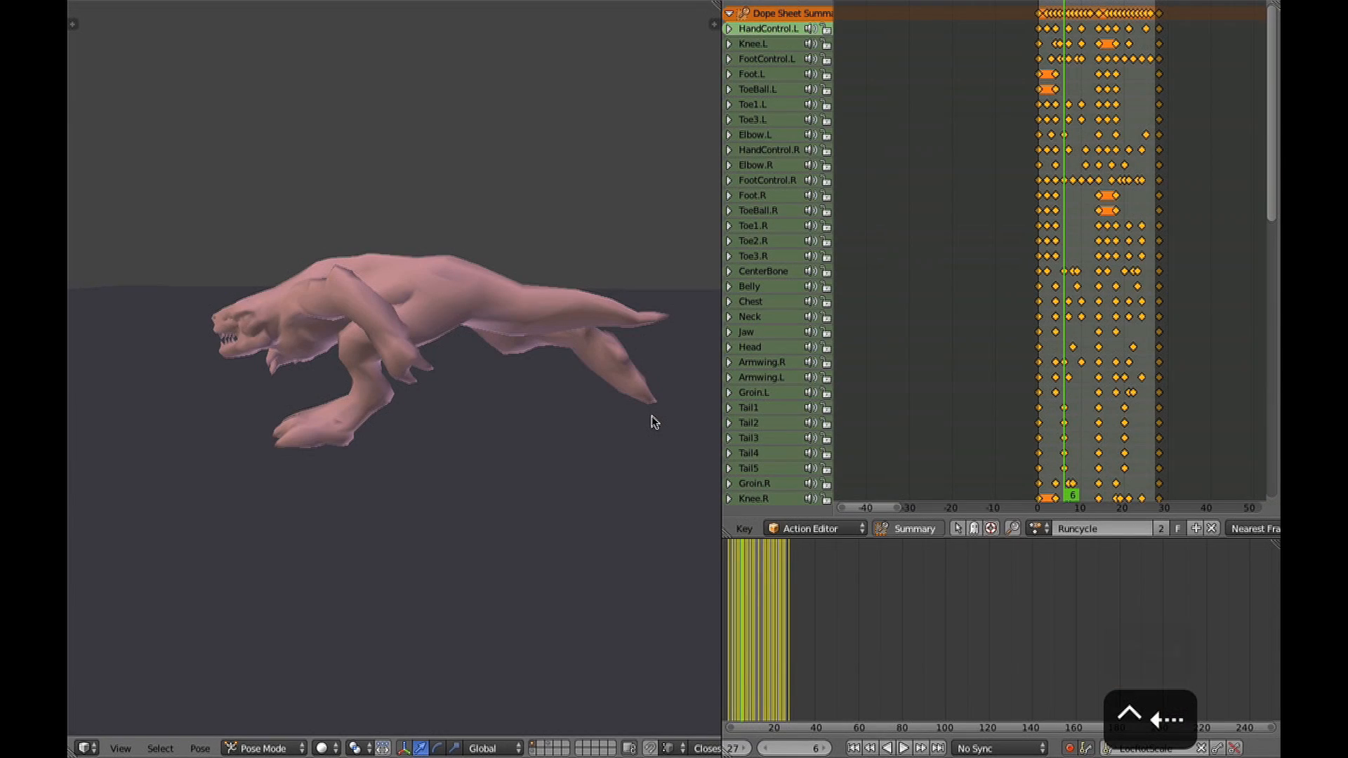
{"action": "key", "text": "alt+a"}
{"action": "key", "text": "alt+z"}
{"action": "key", "text": "shift+super+a"}
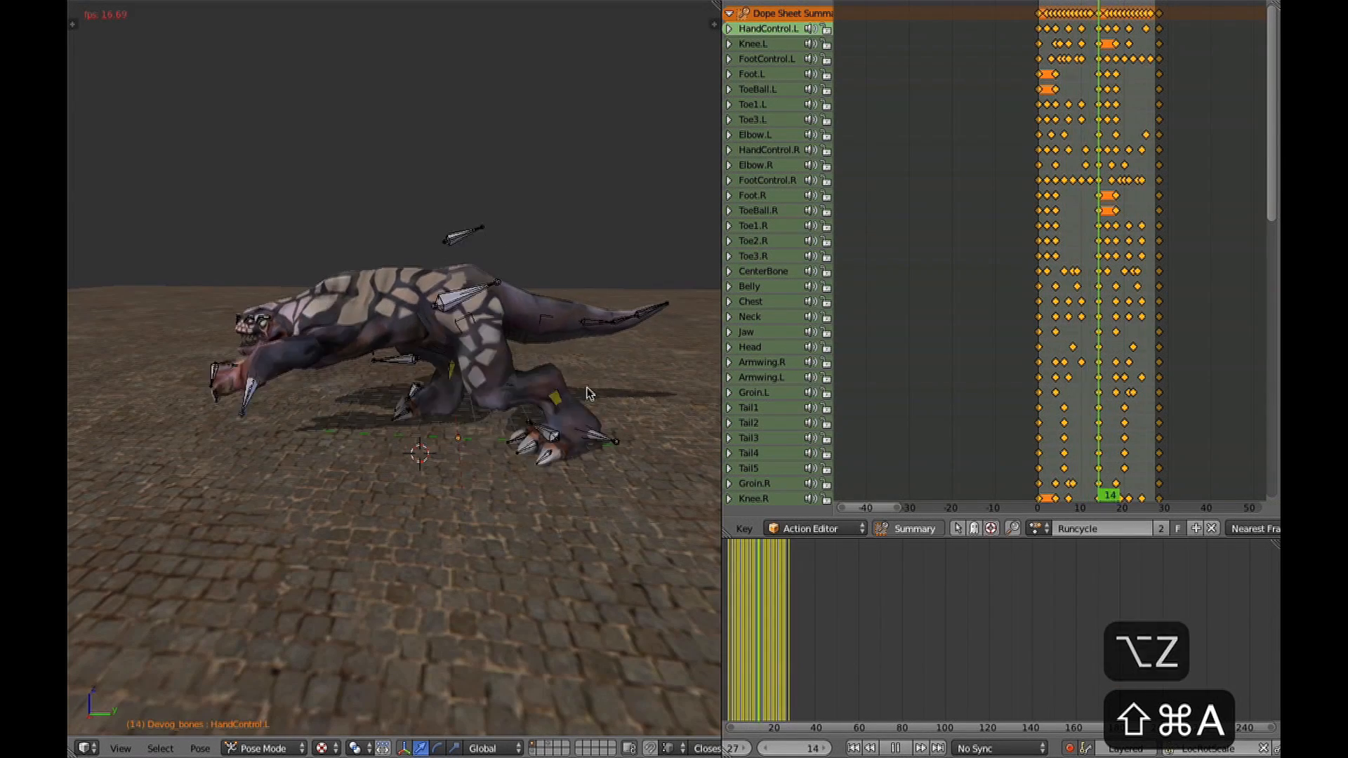
Switch the rig to Object Mode, watch the run cycle from a higher angle and stop the playback.
{"action": "middle_click_drag", "start_coordinate": [512, 337], "coordinate": [575, 330]}
{"action": "key", "text": "ctrl+Tab"}
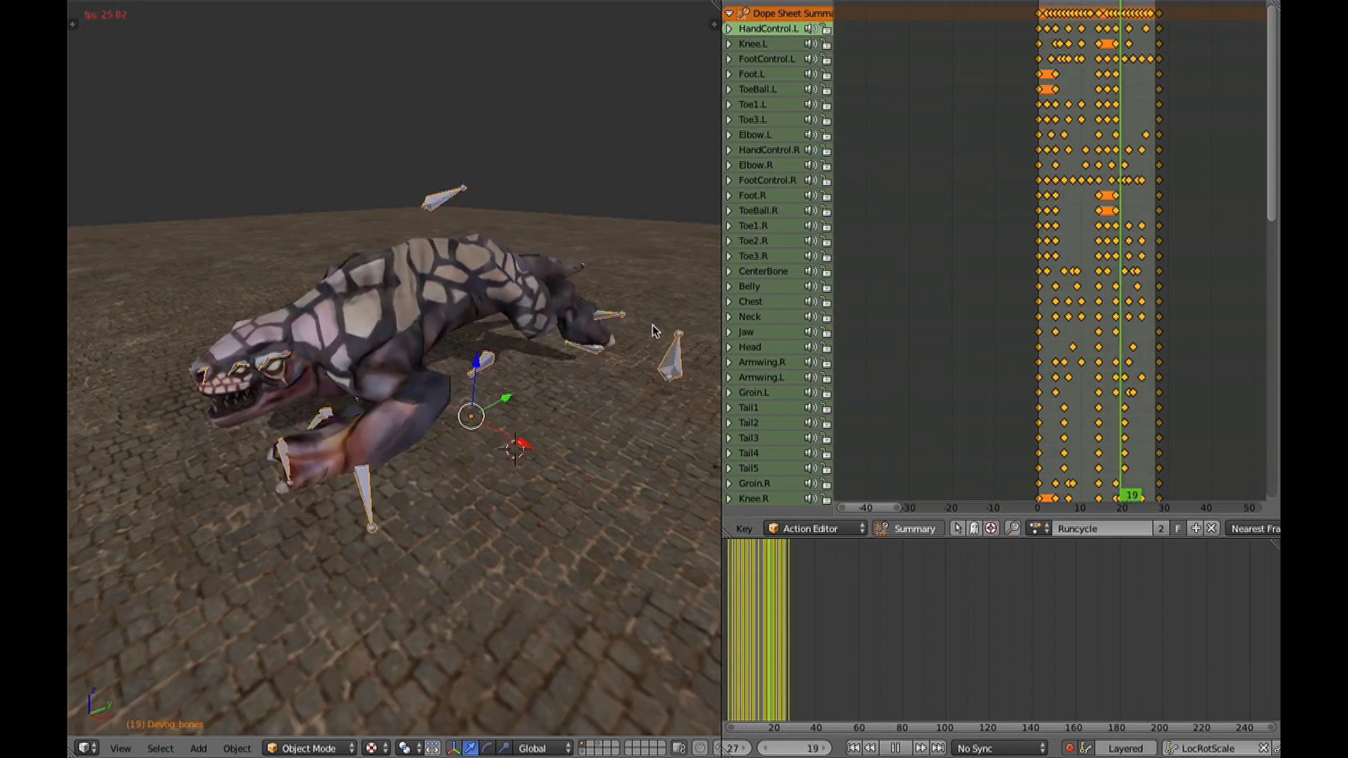
{"action": "middle_click_drag", "start_coordinate": [625, 309], "coordinate": [618, 299]}
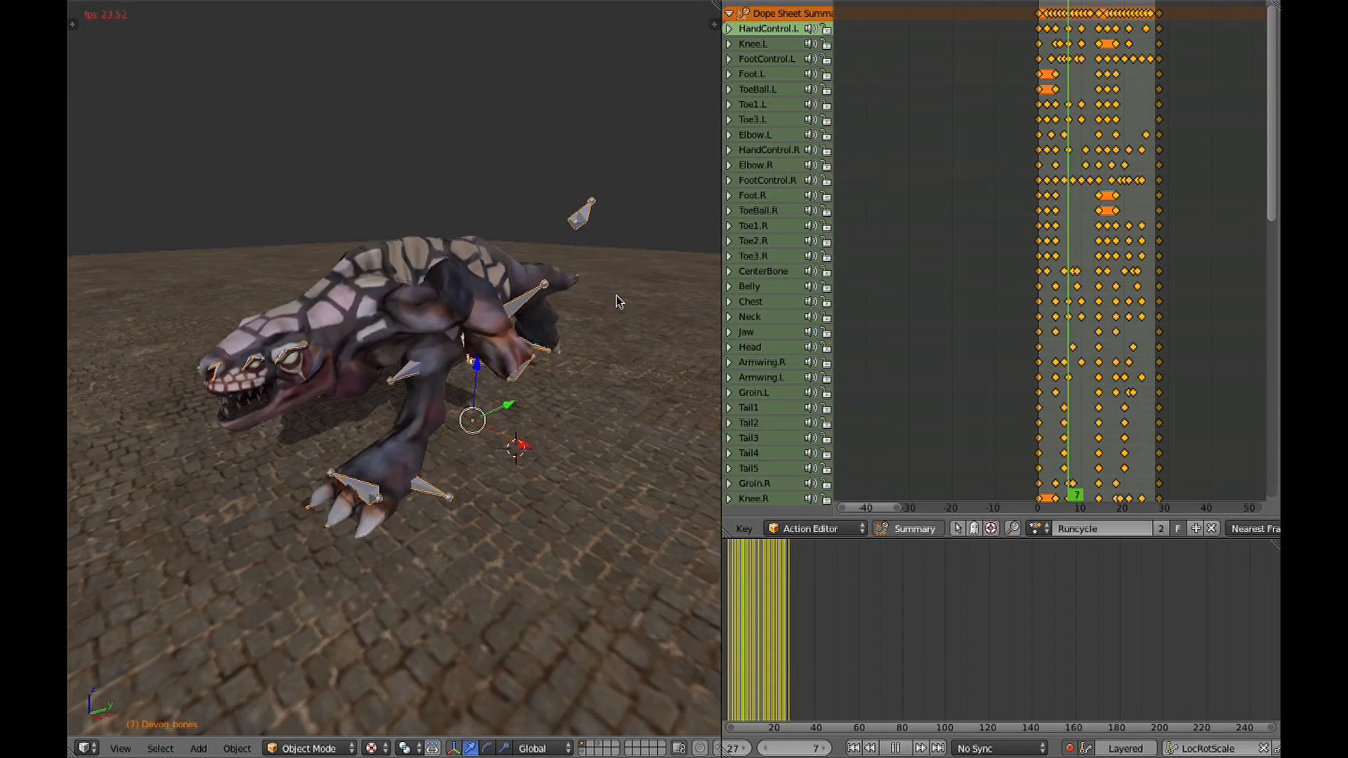
{"action": "key", "text": "Escape"}
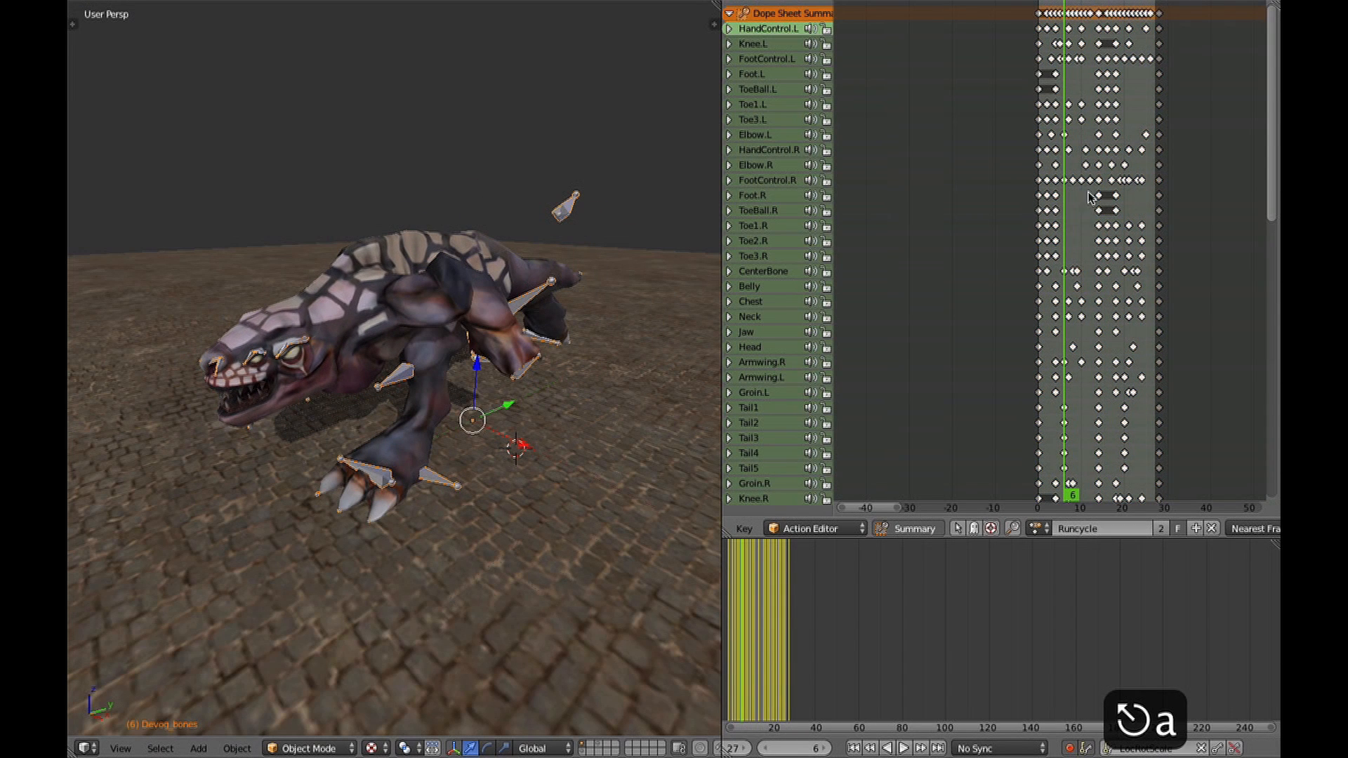
Select all bones in Pose Mode at frame 0 and display their F-curves in the Graph Editor.
{"action": "key", "text": "shift+Left"}
{"action": "key", "text": "ctrl+Tab"}
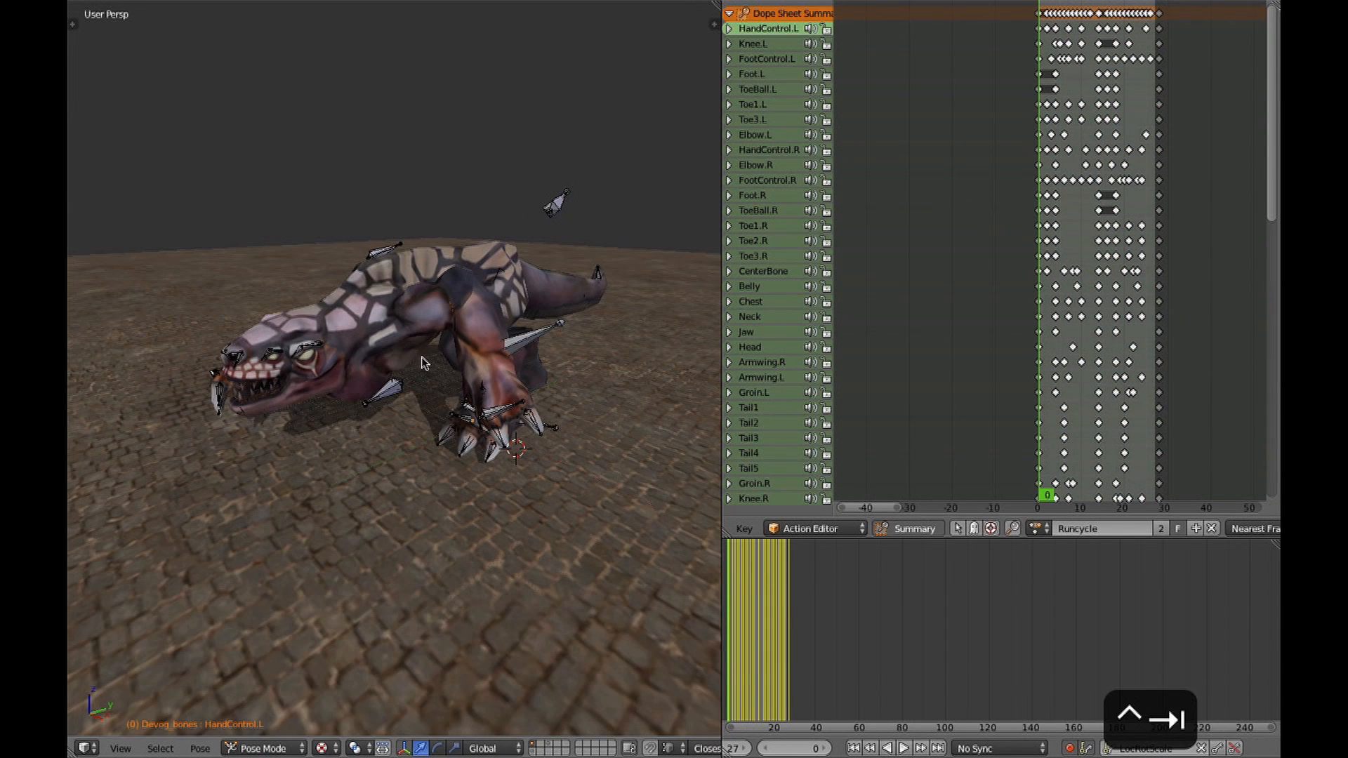
{"action": "key", "text": "a"}
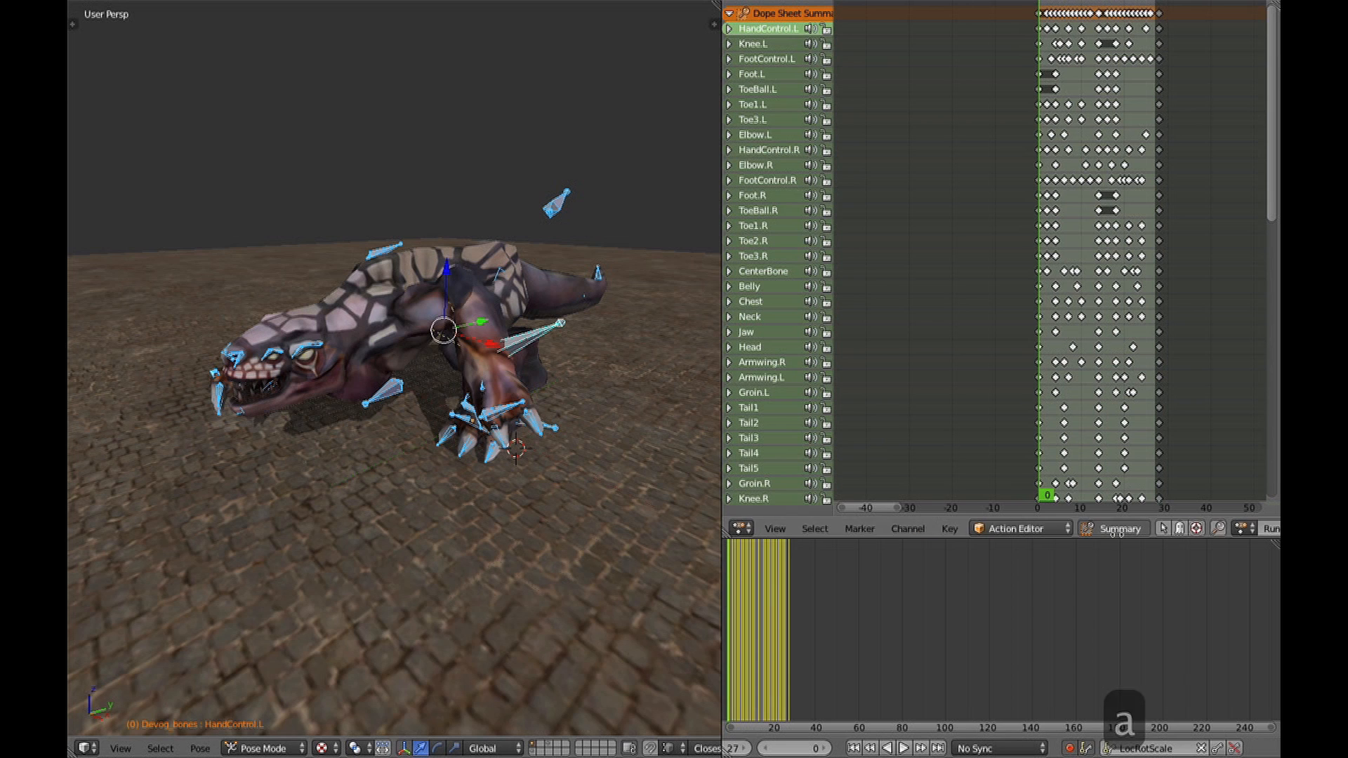
{"action": "left_click", "coordinate": [742, 528]}
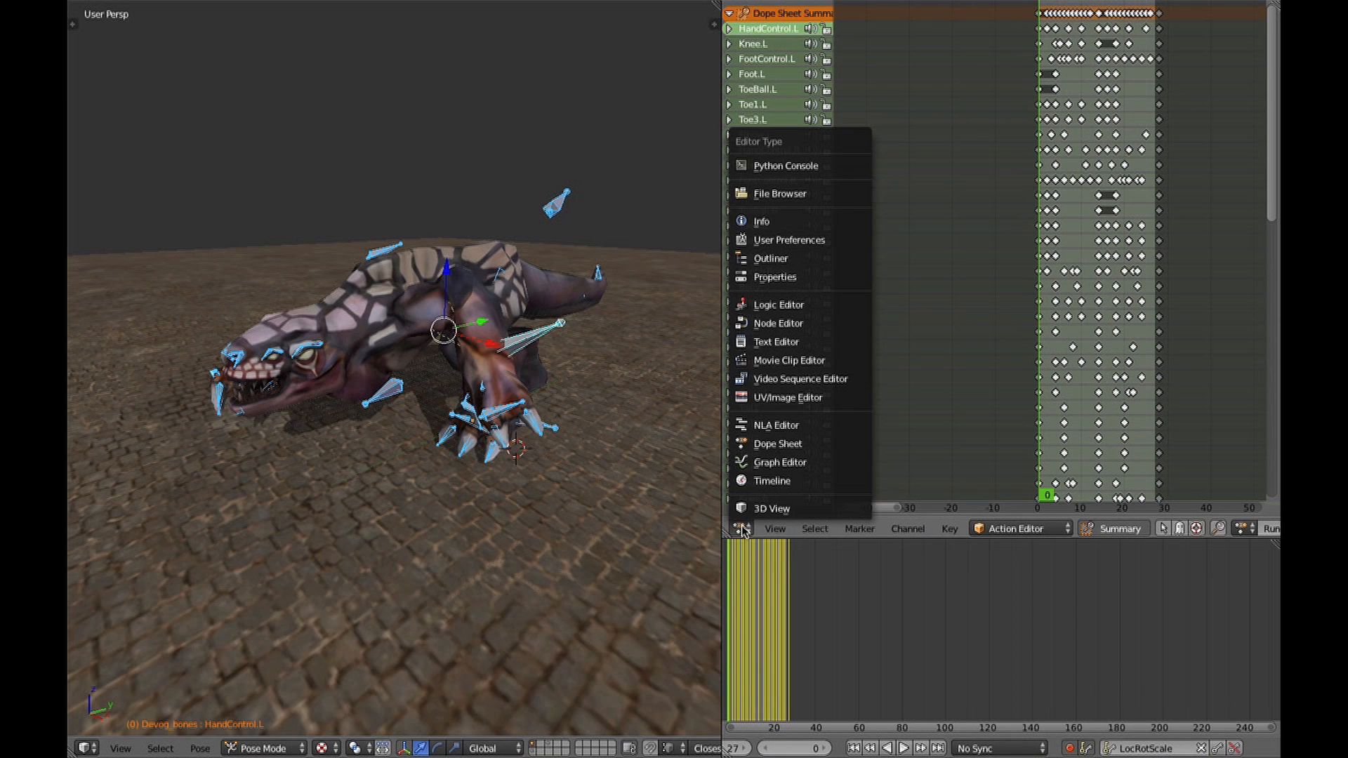
{"action": "left_click", "coordinate": [778, 464]}
{"action": "scroll", "coordinate": [987, 329], "scroll_direction": "up", "scroll_amount": 1}
{"action": "middle_click_drag", "start_coordinate": [1001, 327], "coordinate": [1236, 311]}
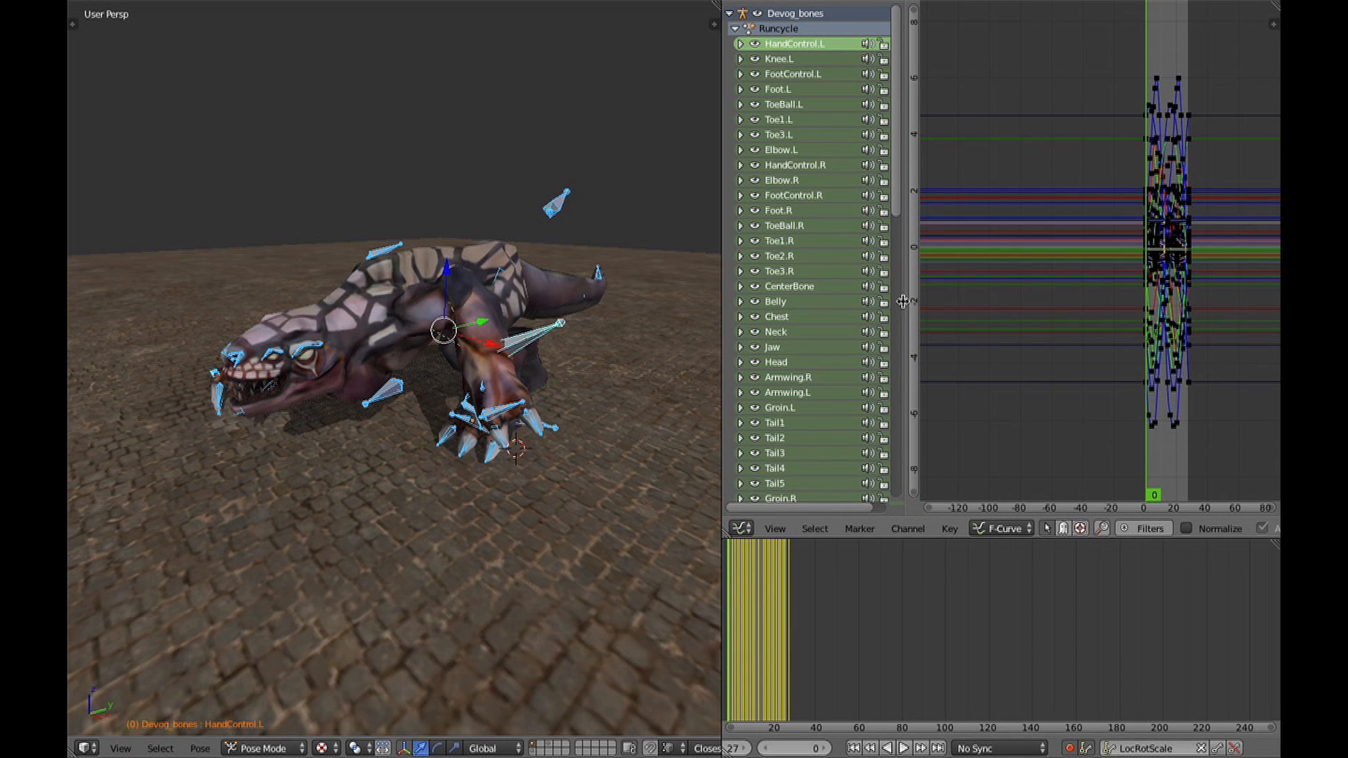
Select the HandControl.L bone, scale all its F-curve keys by about 1.25 and play the animation.
{"action": "right_click", "coordinate": [523, 339]}
{"action": "scroll", "coordinate": [1088, 330], "scroll_direction": "up", "scroll_amount": 1}
{"action": "key", "text": "z"}
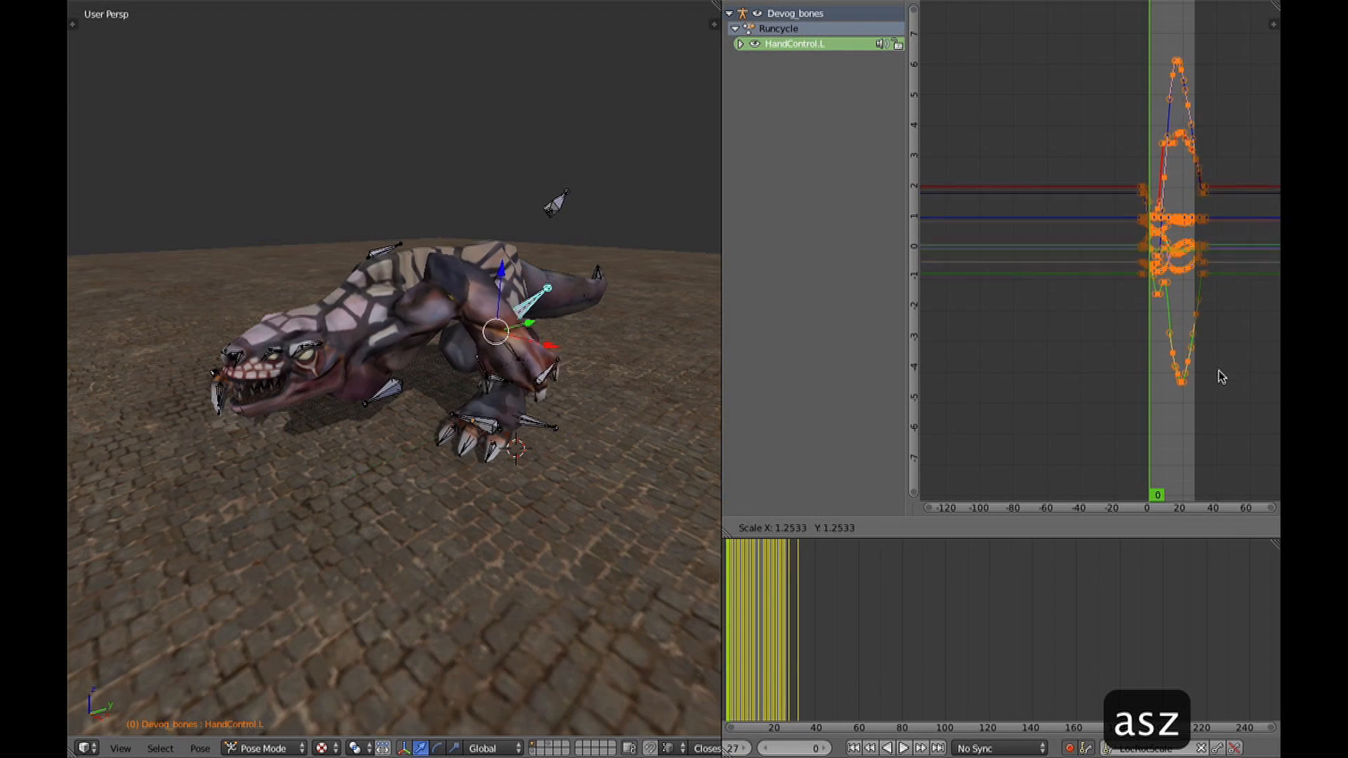
{"action": "key", "text": "alt+a"}
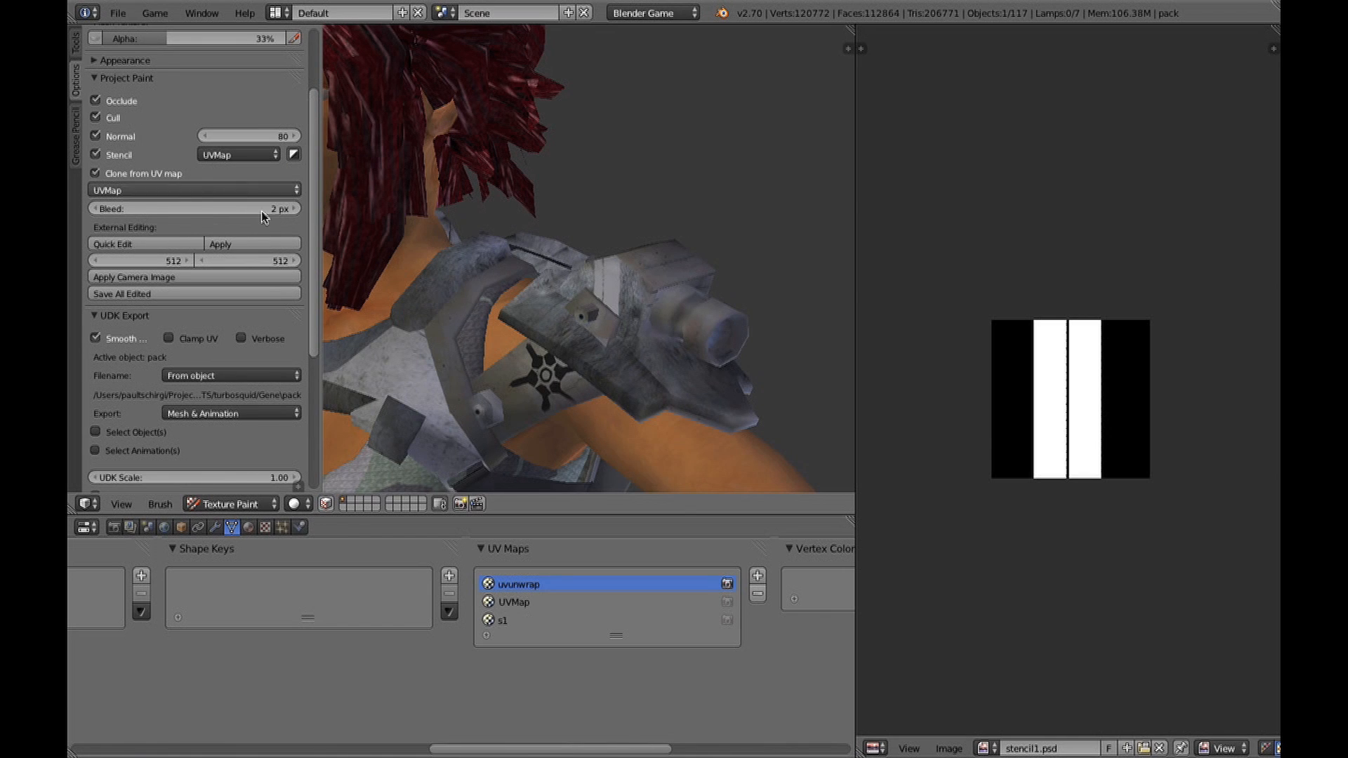
Preview the pack's UVMap and s1 layouts, make uvunwrap active again and undo the test paint stroke.
{"action": "left_click", "coordinate": [537, 602]}
{"action": "left_click", "coordinate": [536, 620]}
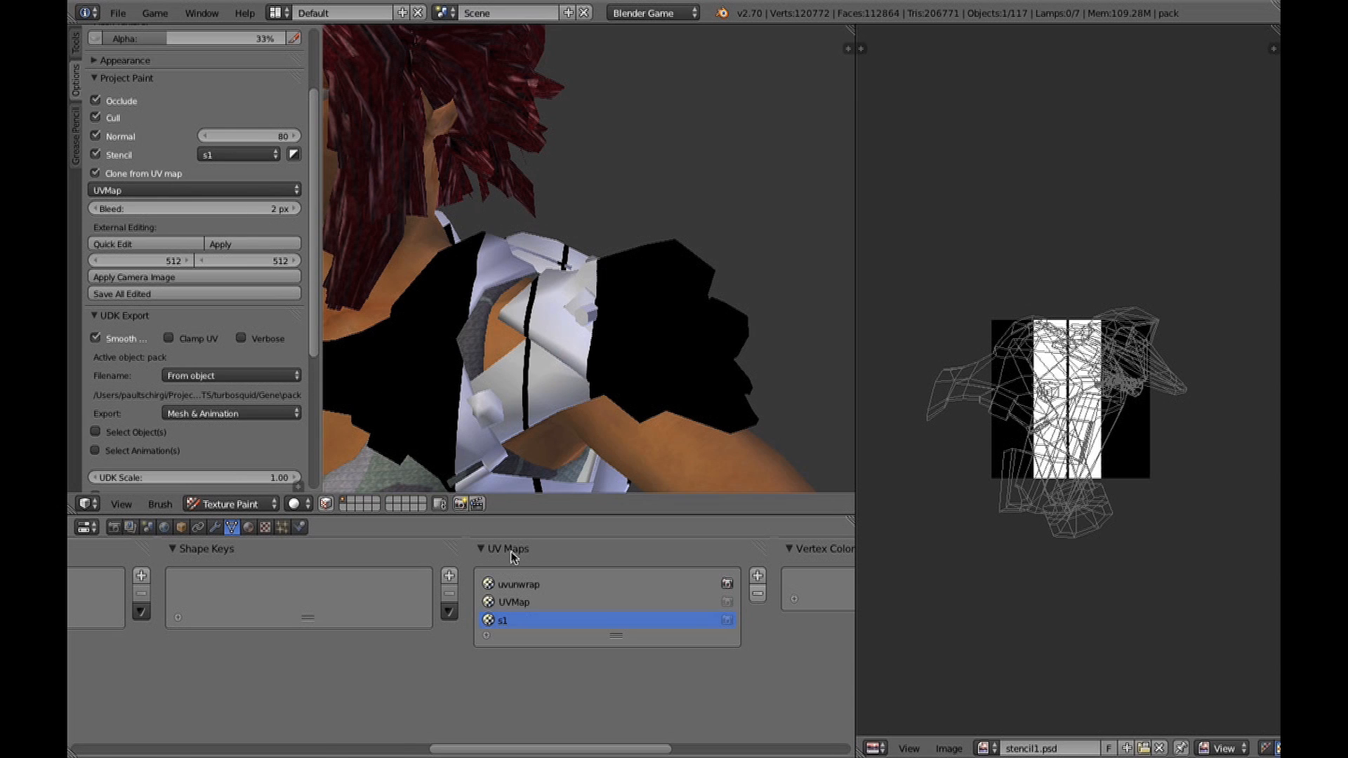
{"action": "left_click", "coordinate": [538, 585]}
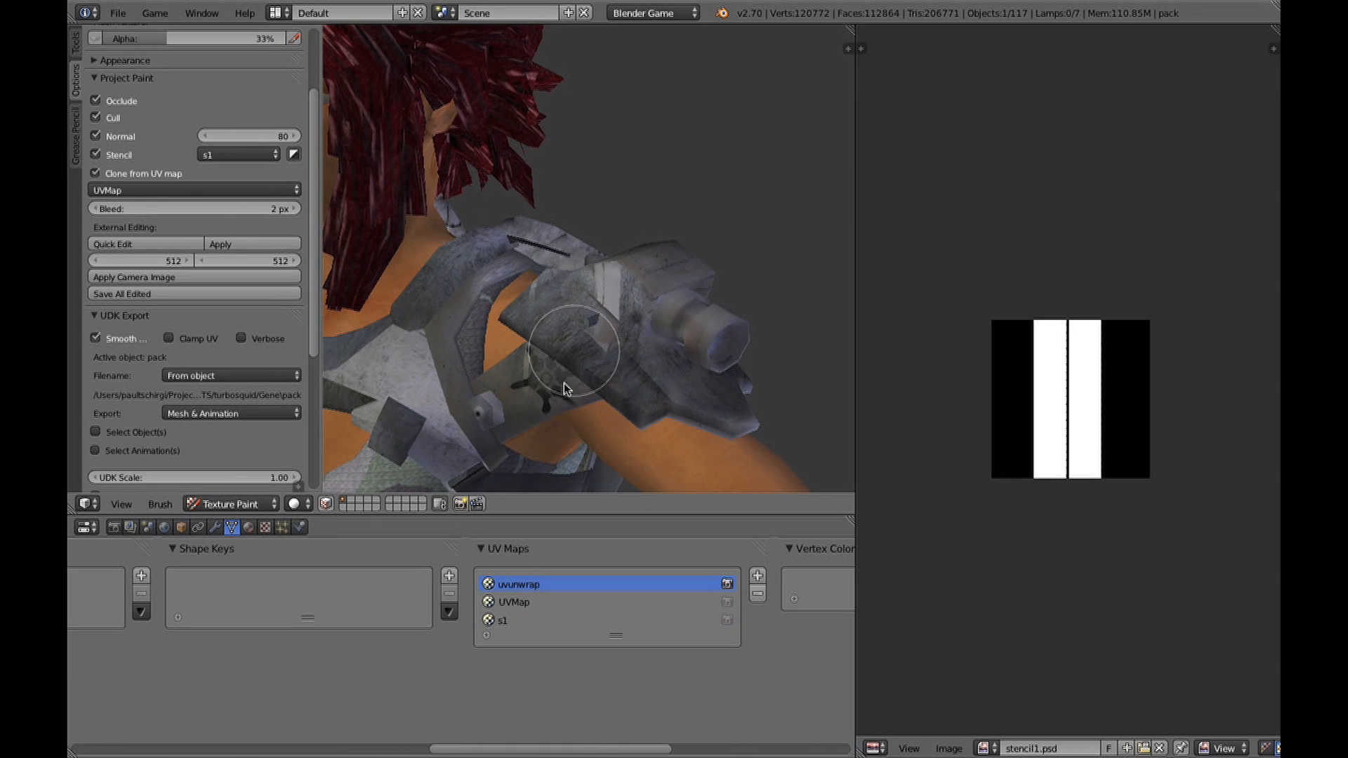
{"action": "key", "text": "super+z"}
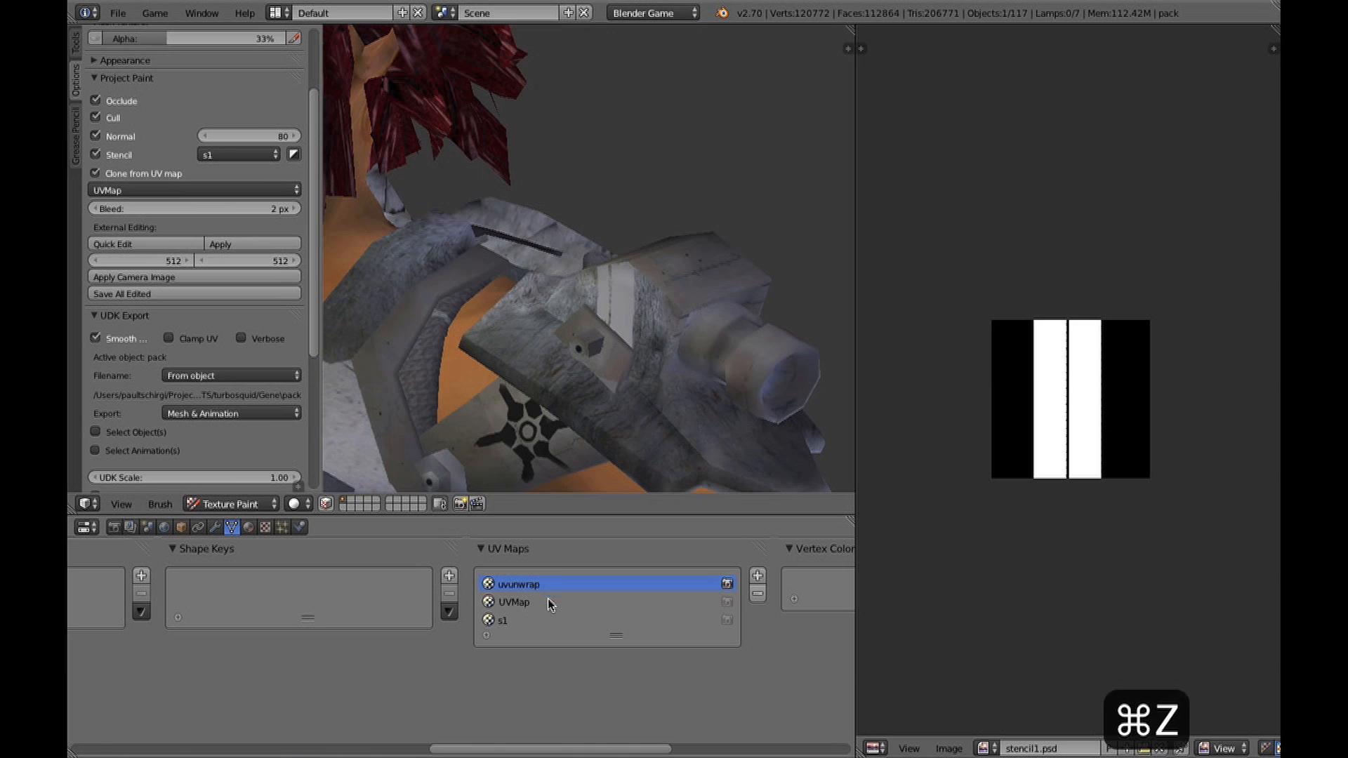
Activate the pack's UVMap layout, scale its UVs down over the bare metal image and return to Texture Paint.
{"action": "left_click", "coordinate": [542, 604]}
{"action": "key", "text": "Tab"}
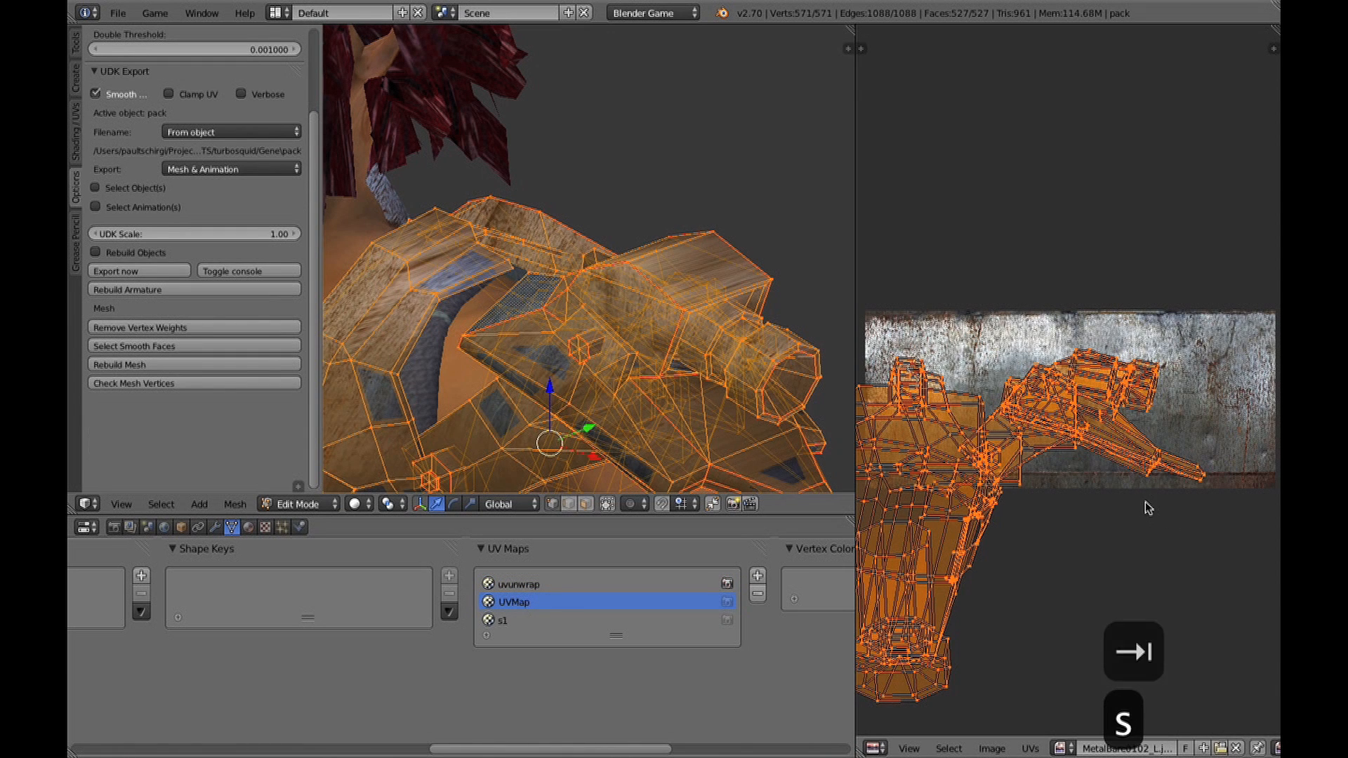
{"action": "key", "text": "s"}
{"action": "left_click", "coordinate": [1010, 485]}
{"action": "key", "text": "Tab"}
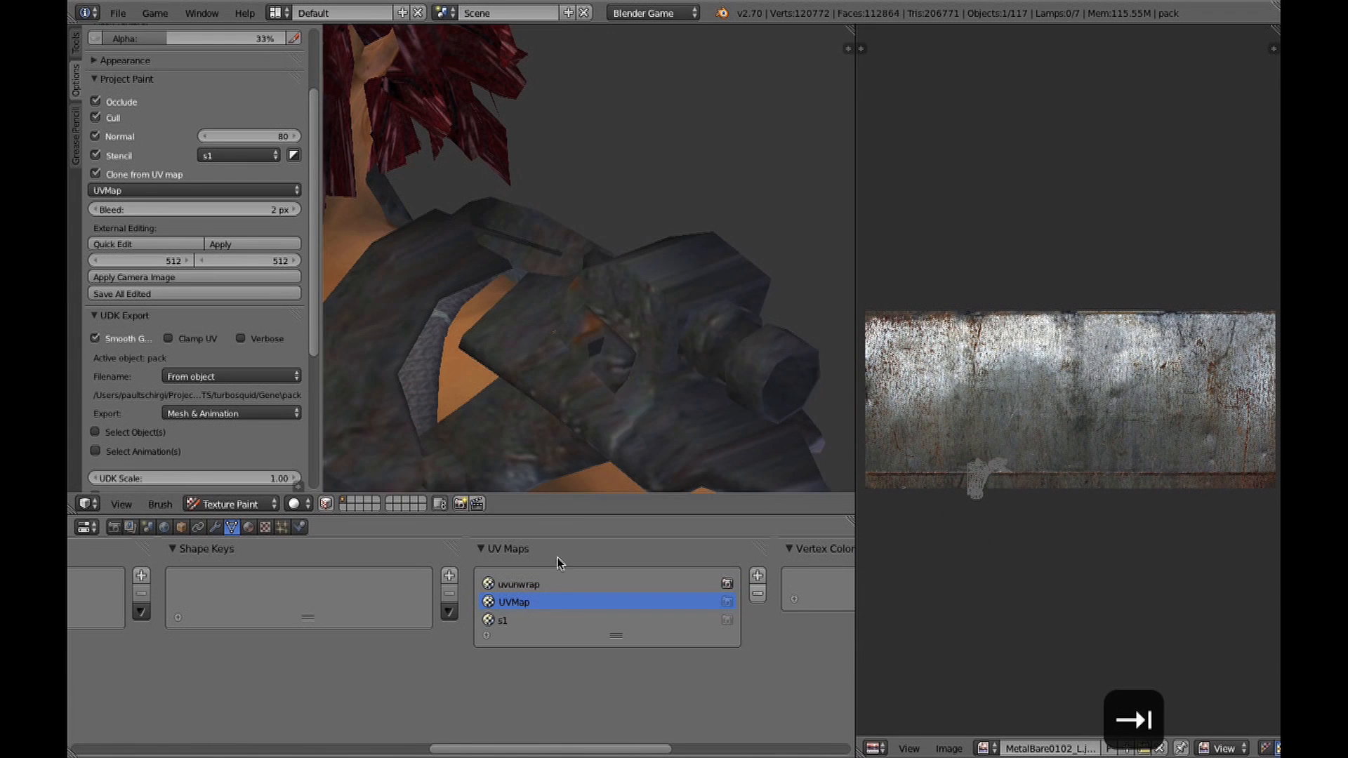
Make uvunwrap active, clone-paint the metal texture over the shoulder armour and switch to the s1 UV map.
{"action": "left_click", "coordinate": [524, 584]}
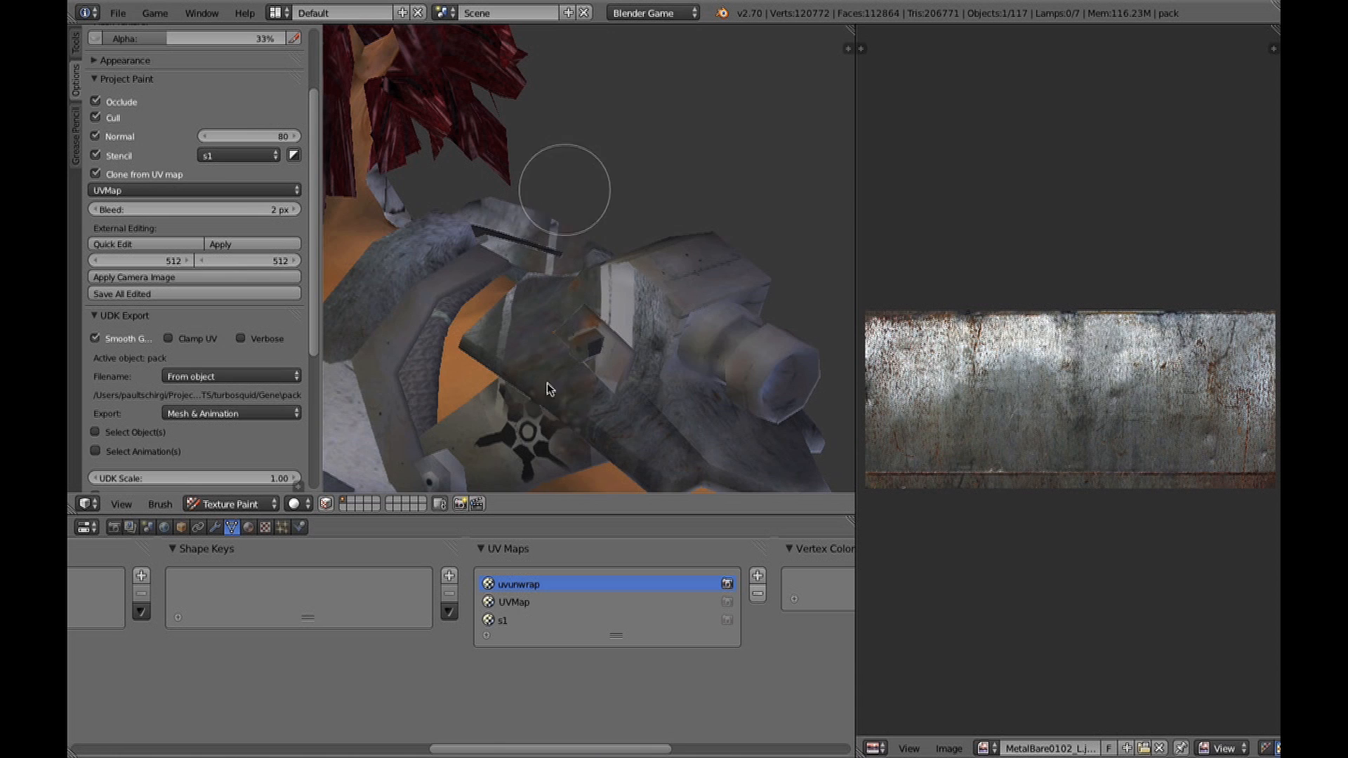
{"action": "scroll", "coordinate": [557, 370], "scroll_direction": "down", "scroll_amount": 4}
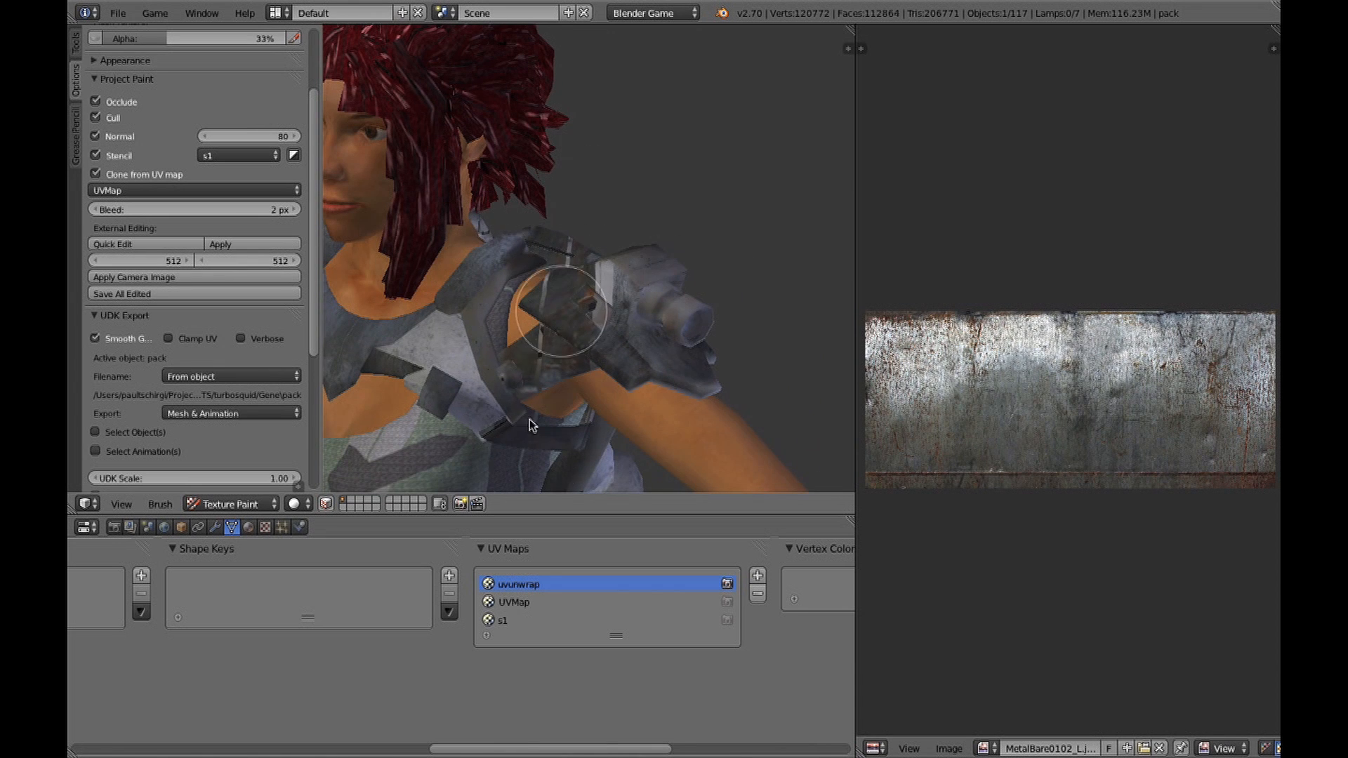
{"action": "scroll", "coordinate": [490, 437], "scroll_direction": "up", "scroll_amount": 4}
{"action": "left_click", "coordinate": [514, 621]}
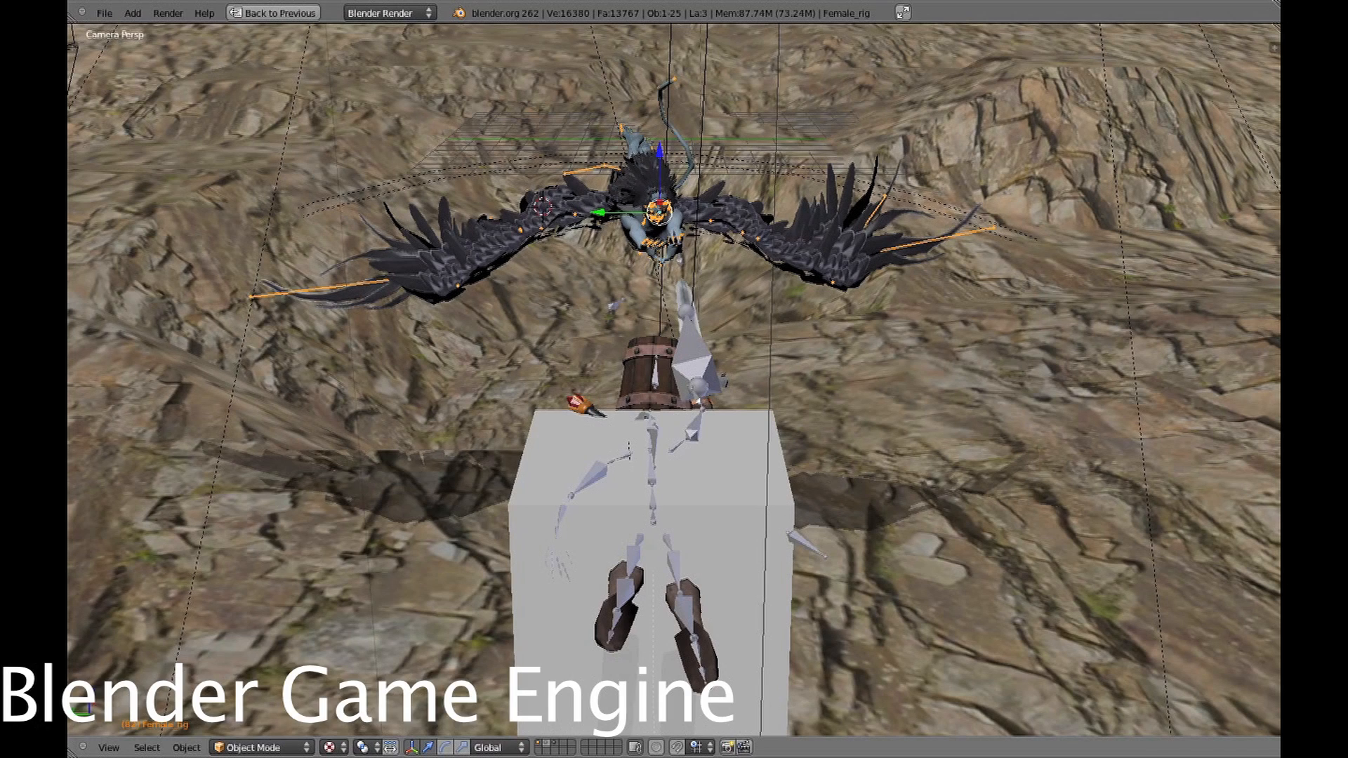
Run the game engine in the scene with the winged character and the barrel-headed figure.
{"action": "key", "text": "p"}
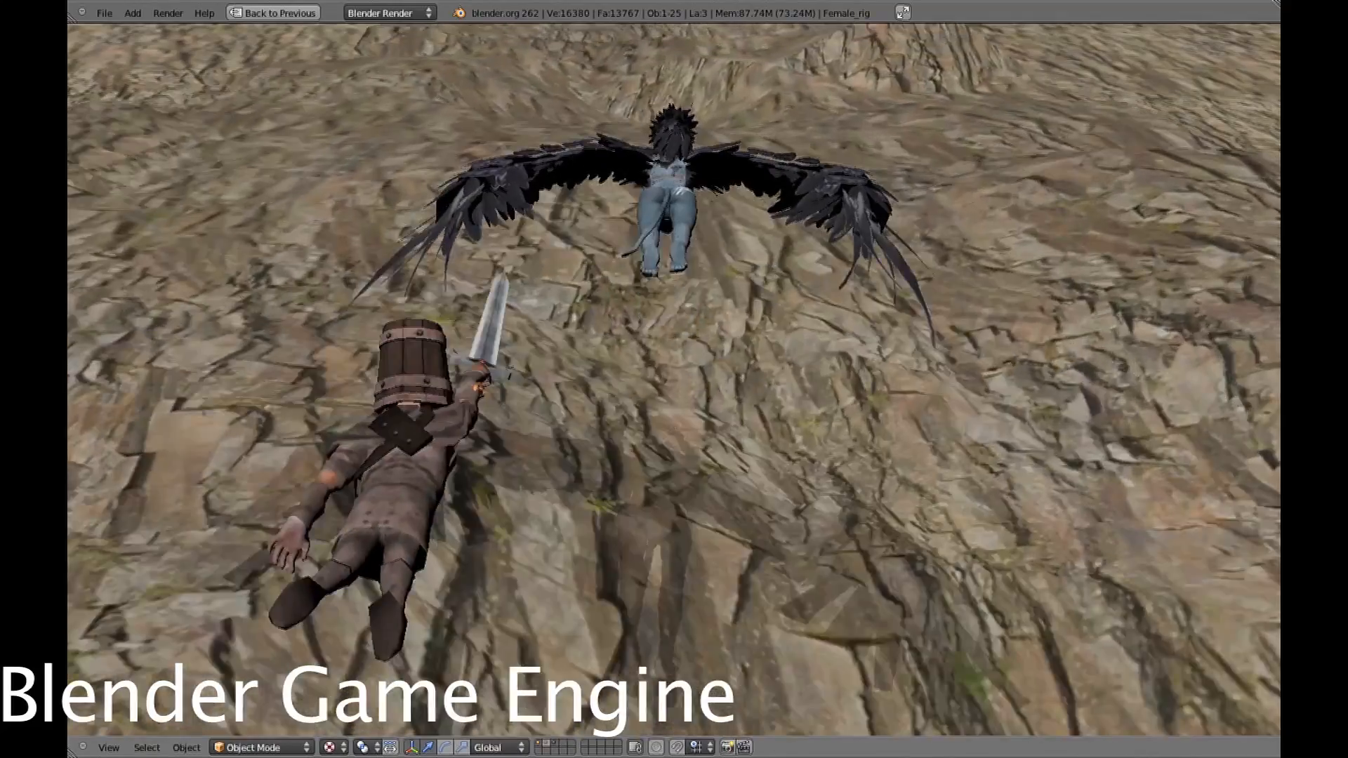